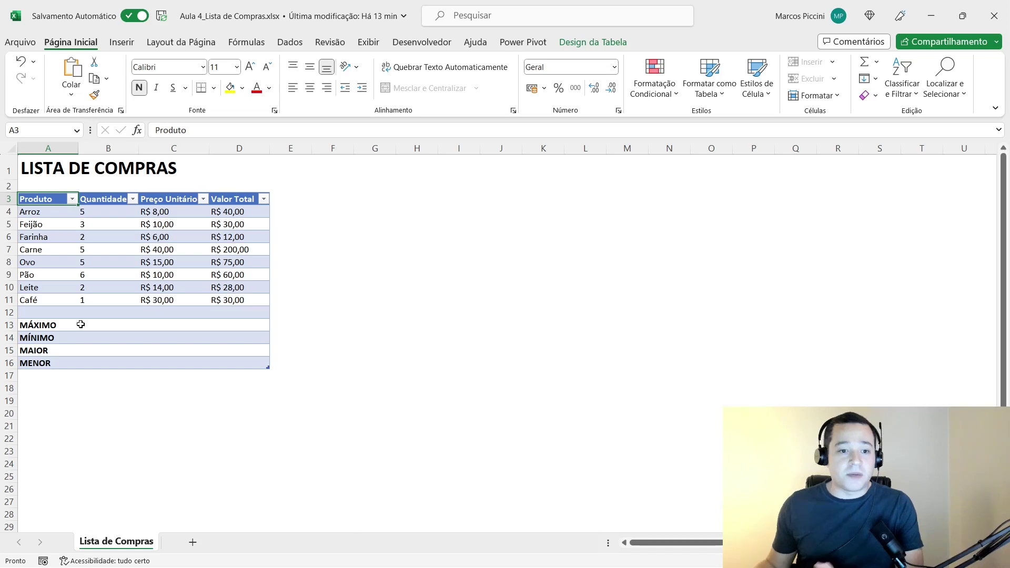
# Review the shopping list's product data and its MÁXIMO, MÍNIMO, MAIOR and MENOR summary rows.
pyautogui.click(82, 326)
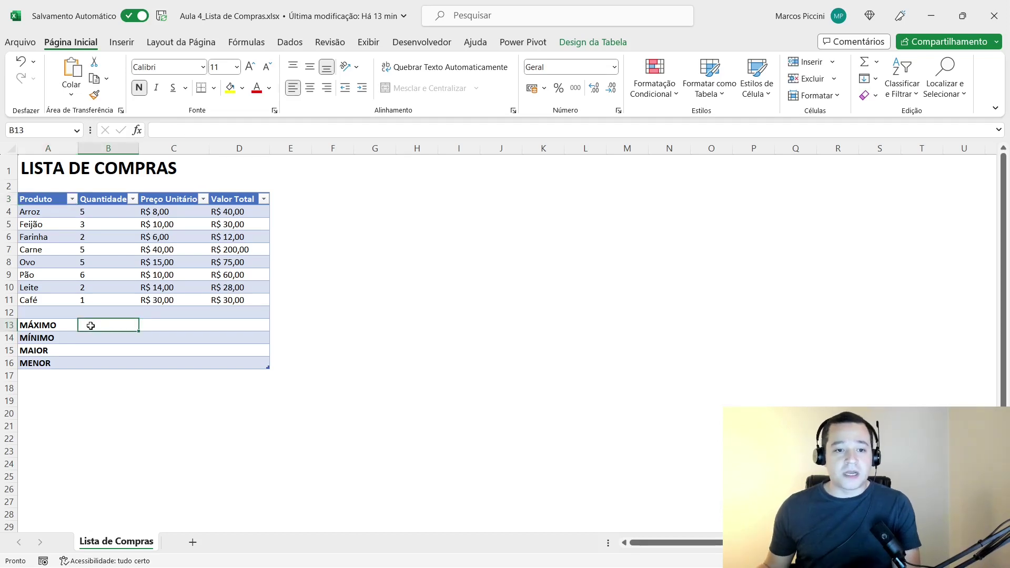
pyautogui.click(58, 325)
pyautogui.click(74, 340)
pyautogui.click(67, 350)
pyautogui.click(65, 363)
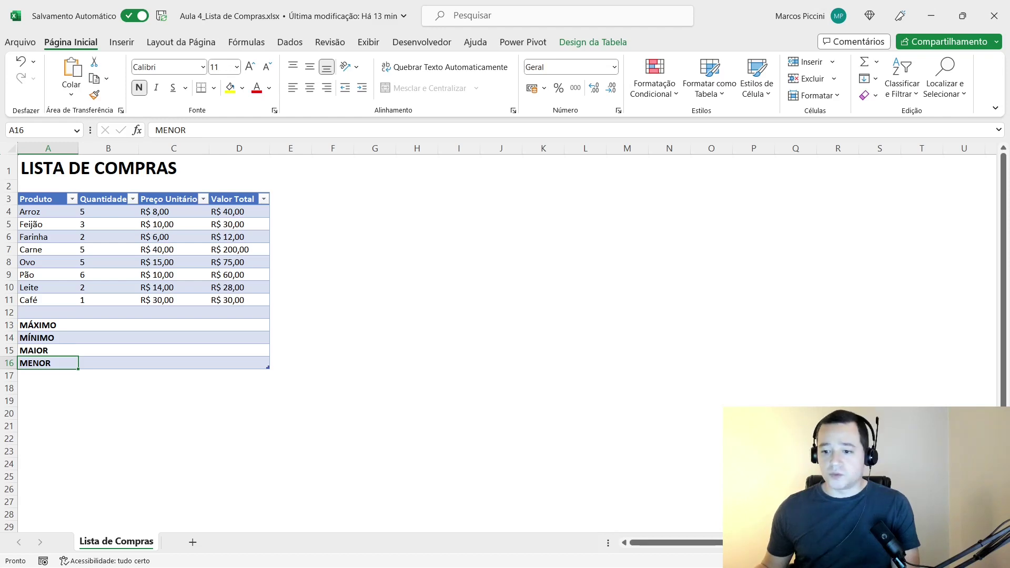
pyautogui.keyDown('ctrl'); pyautogui.scroll(3, 499, 338); pyautogui.keyUp('ctrl')
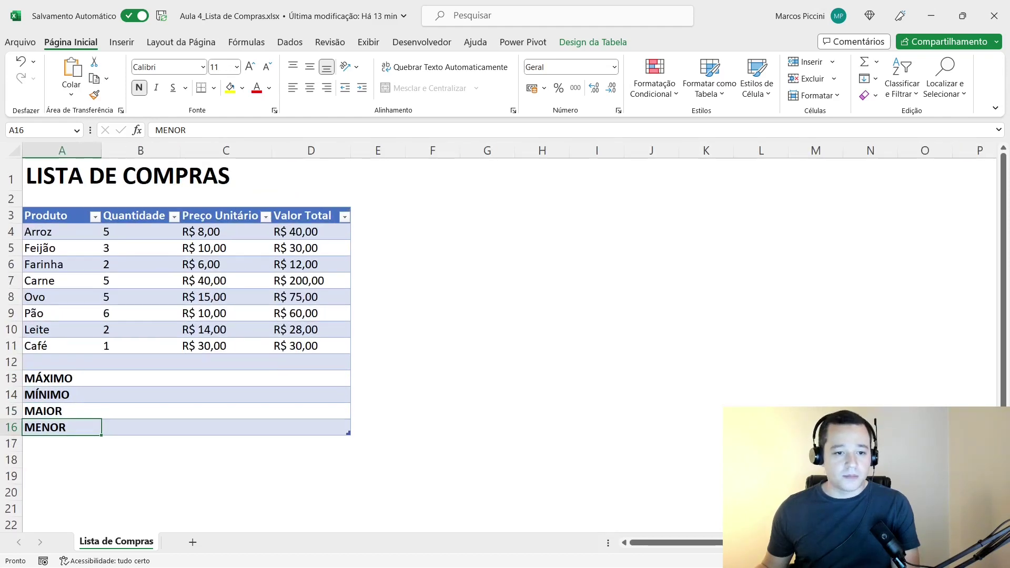
pyautogui.keyDown('ctrl'); pyautogui.scroll(1, 498, 338); pyautogui.keyUp('ctrl')
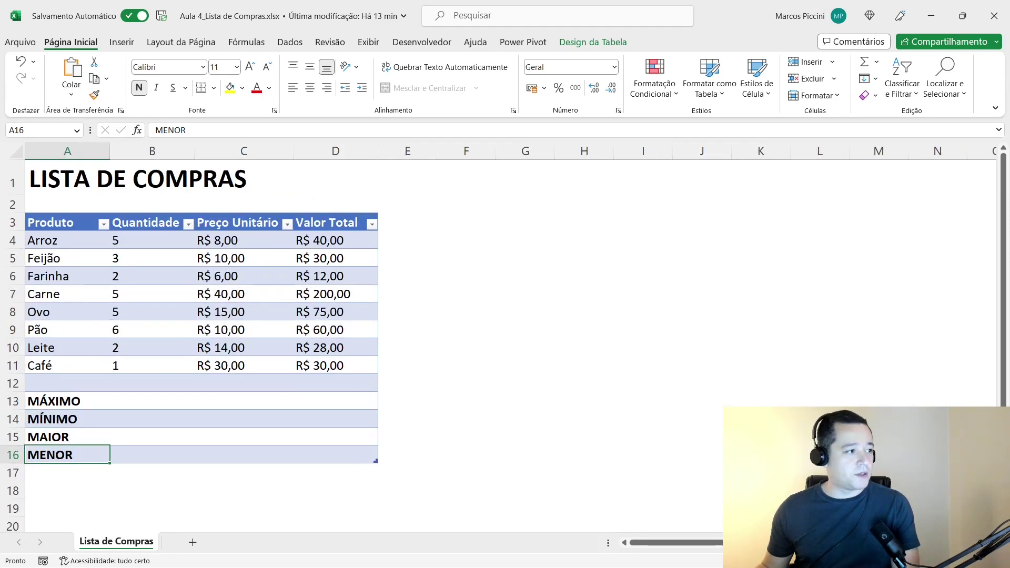
pyautogui.click(125, 400)
pyautogui.click(62, 225)
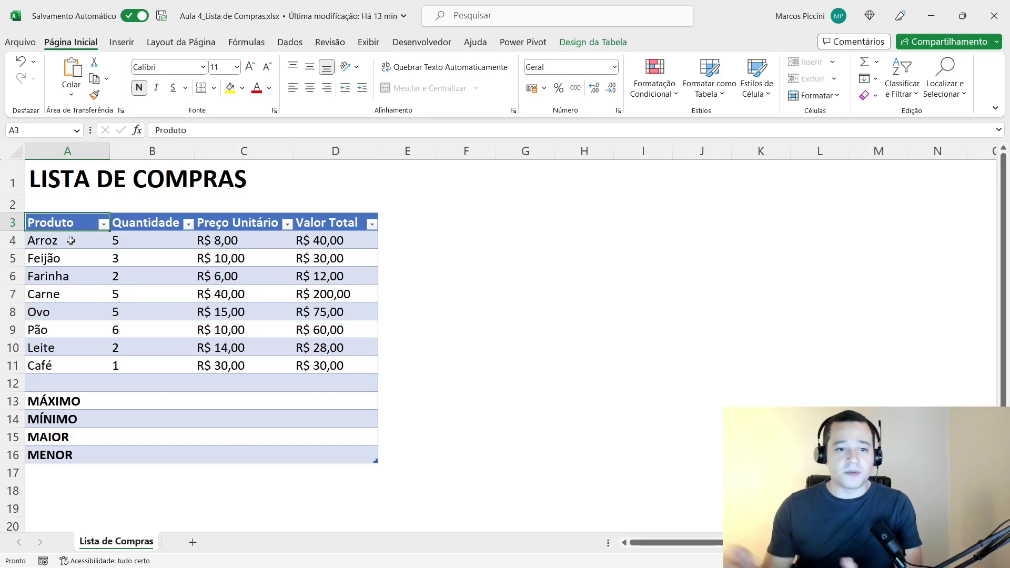
pyautogui.click(70, 240)
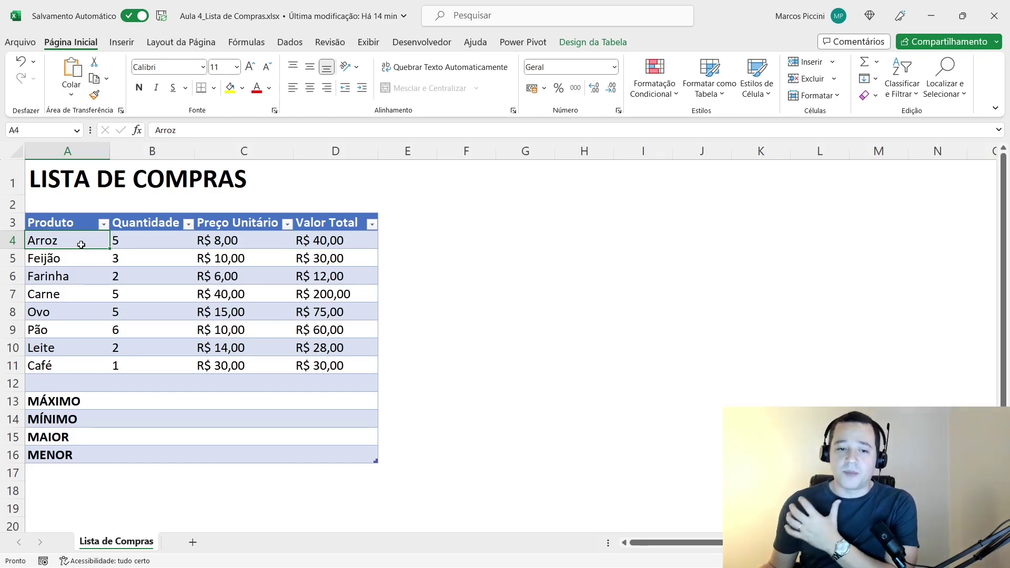
pyautogui.click(72, 370)
pyautogui.click(139, 369)
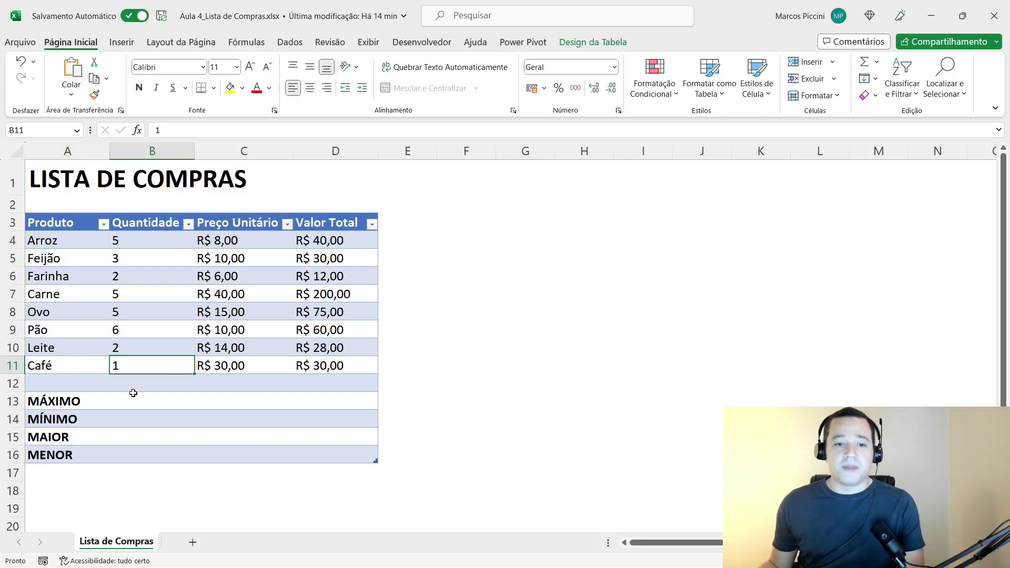
# Enter the formula =MÁXIMO(B4:B11) in cell B13 for the highest value in the Quantidade column.
pyautogui.click(131, 400)
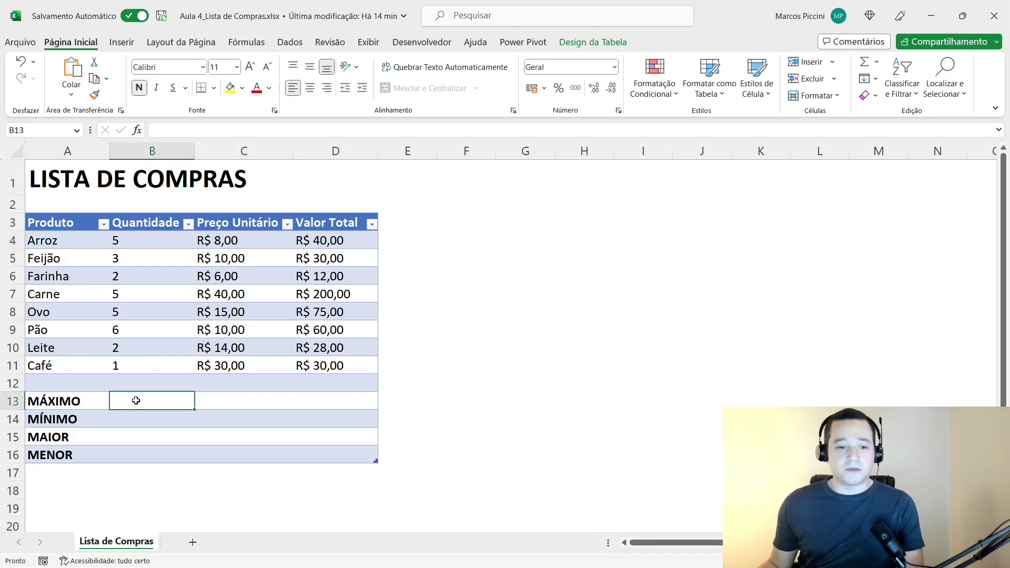
pyautogui.click(138, 415)
pyautogui.click(141, 401)
pyautogui.write('=')
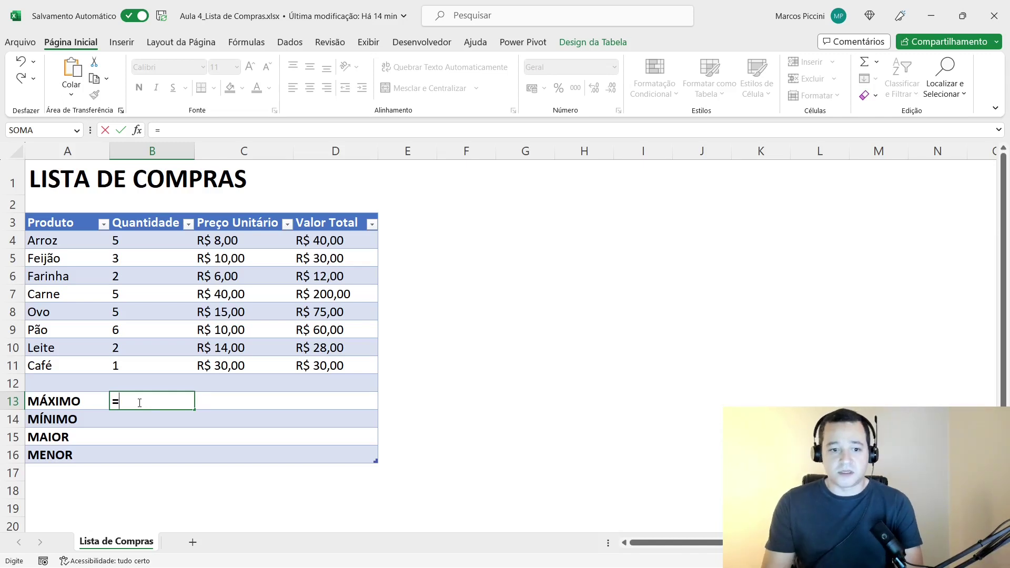
pyautogui.write('M')
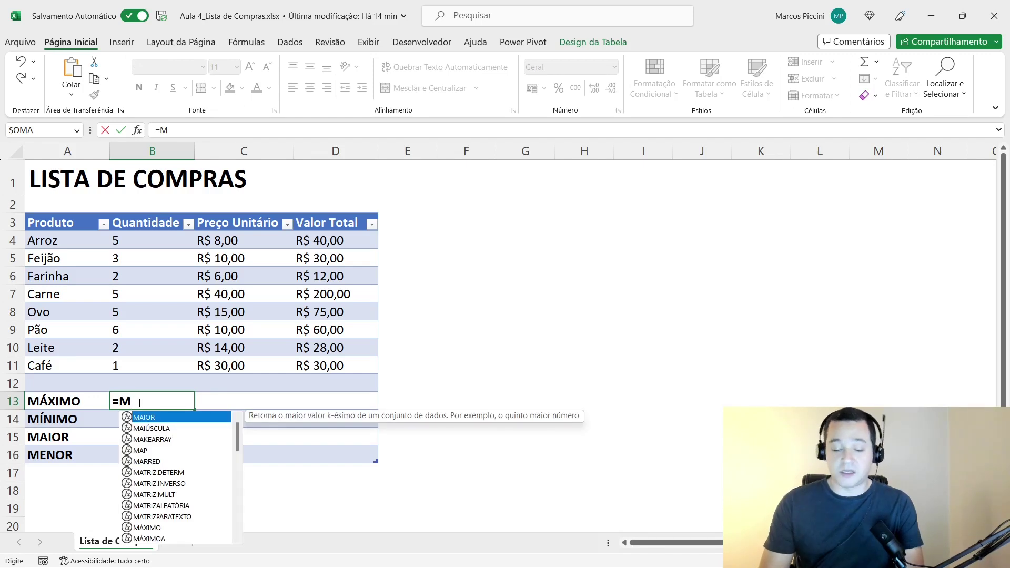
pyautogui.write('Á')
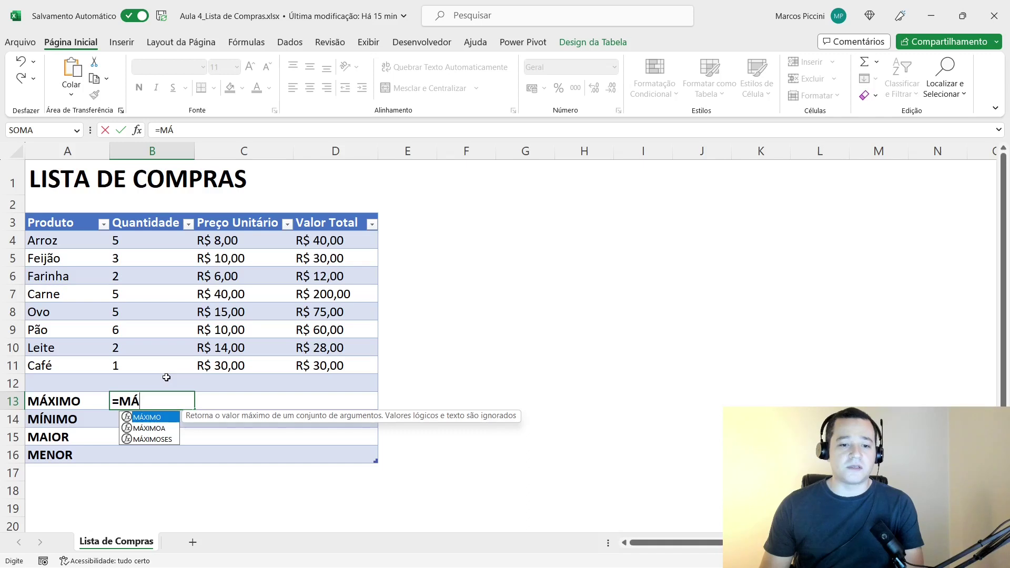
pyautogui.press('Down')
pyautogui.press('Down')
pyautogui.press('Up')
pyautogui.press('Up')
pyautogui.press('Down')
pyautogui.press('Down')
pyautogui.press('Up')
pyautogui.press('Up')
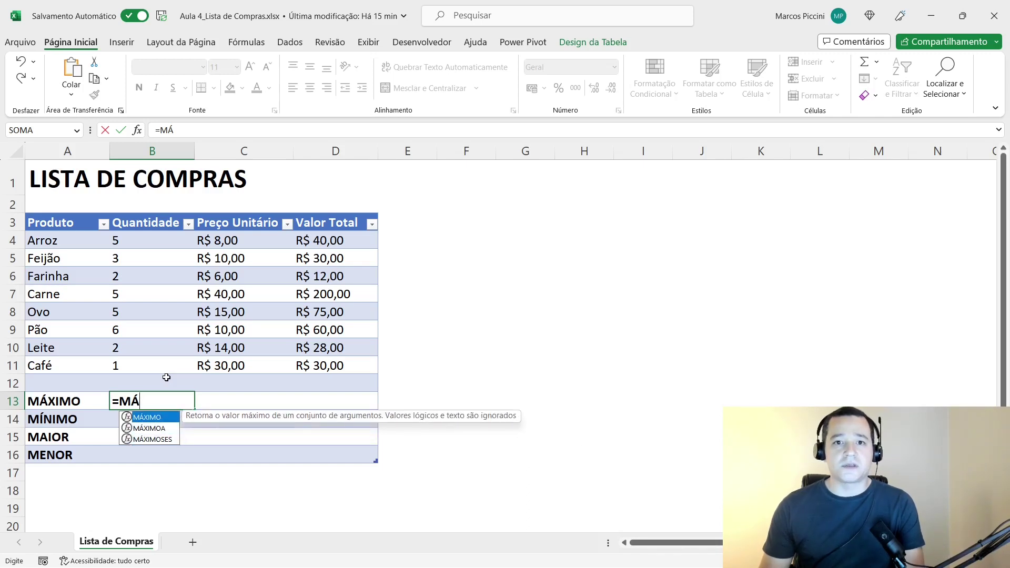
pyautogui.press('Down')
pyautogui.press('Up')
pyautogui.press('Tab')
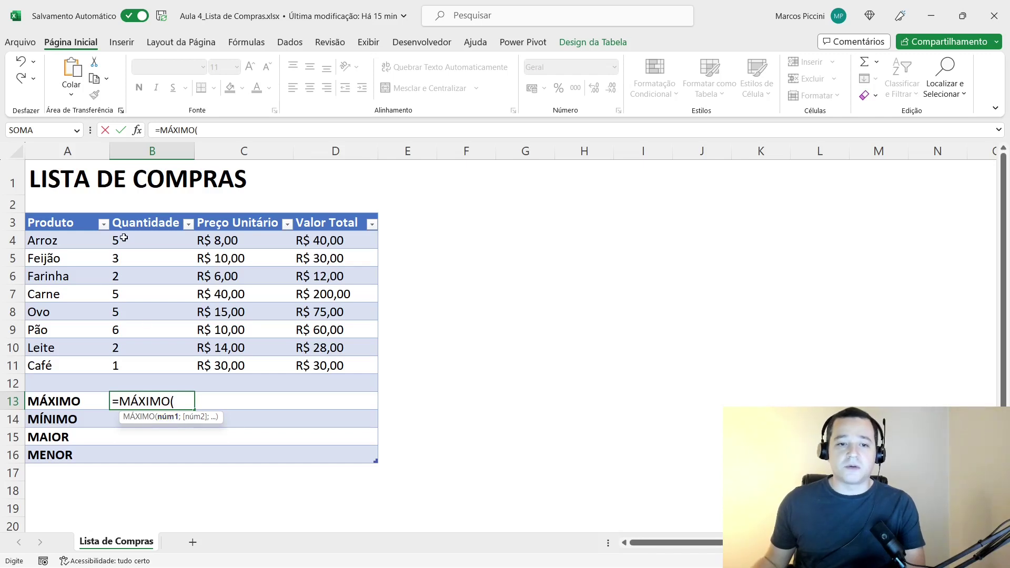
pyautogui.moveTo(124, 238); pyautogui.dragTo(156, 369)
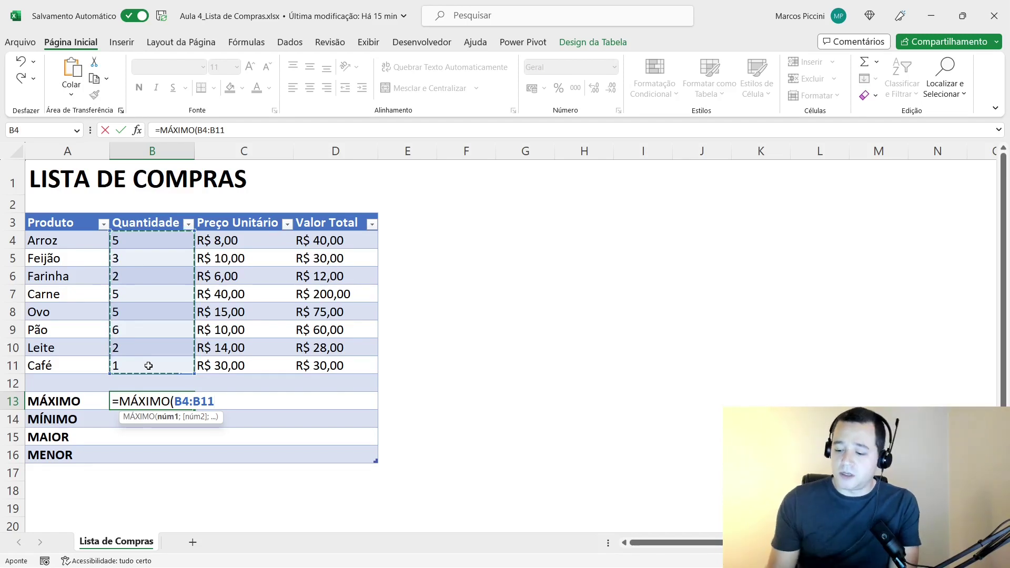
pyautogui.press('Return')
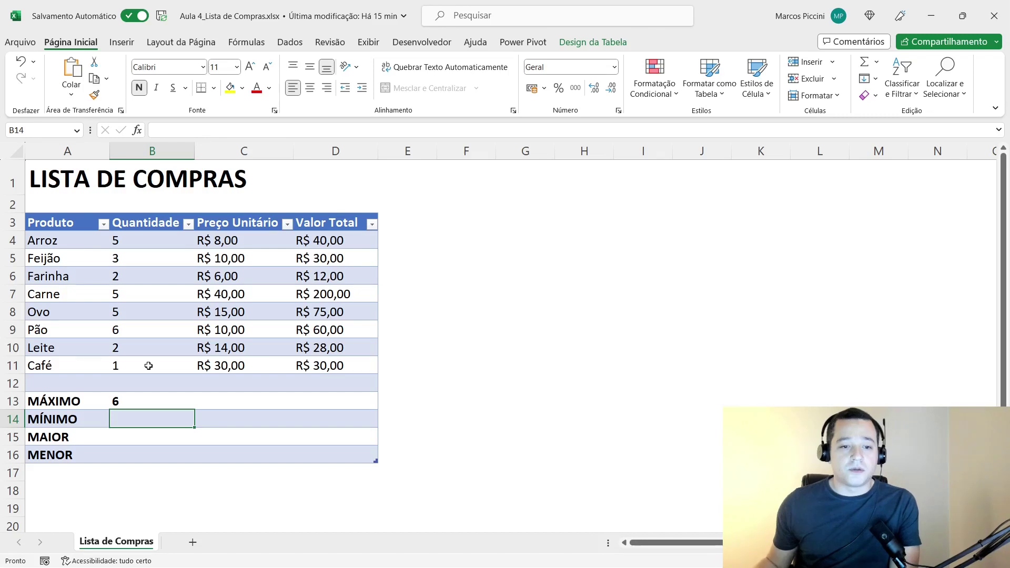
# Compare the MÁXIMO result in B13 with Pão's quantity and look across the rest of the MÁXIMO row.
pyautogui.click(142, 401)
pyautogui.moveTo(79, 330); pyautogui.dragTo(140, 334)
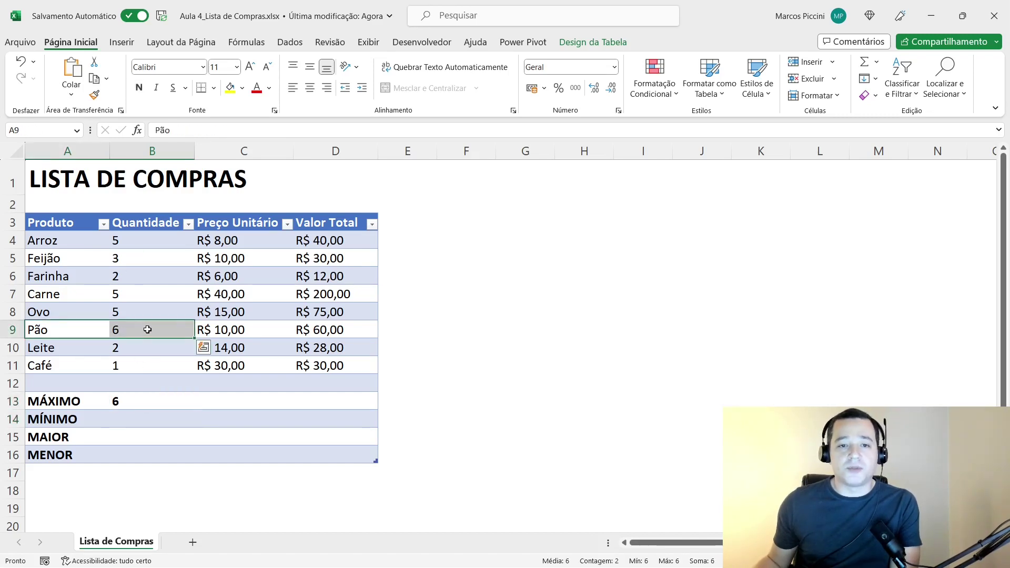
pyautogui.click(140, 330)
pyautogui.click(63, 329)
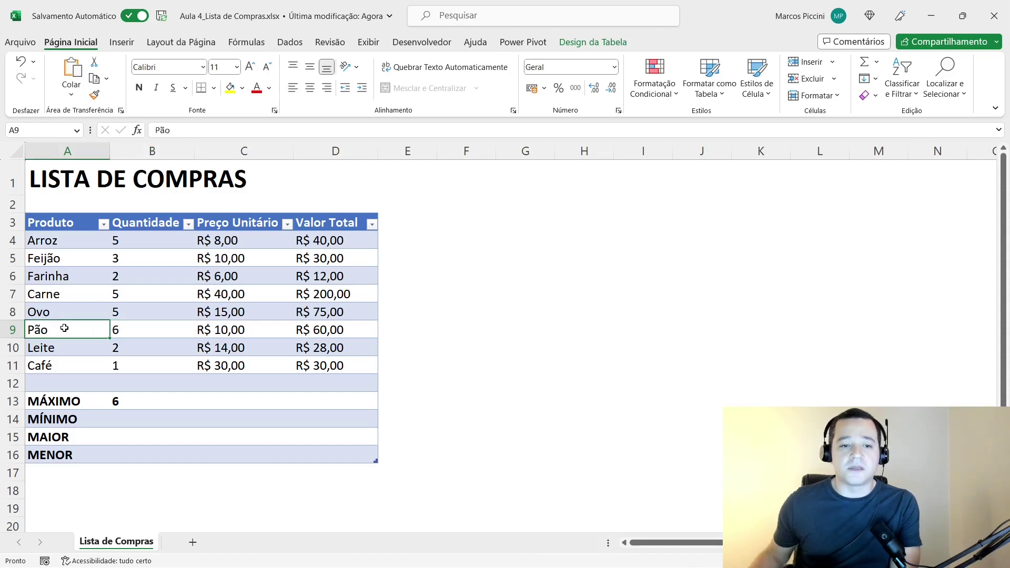
pyautogui.click(146, 330)
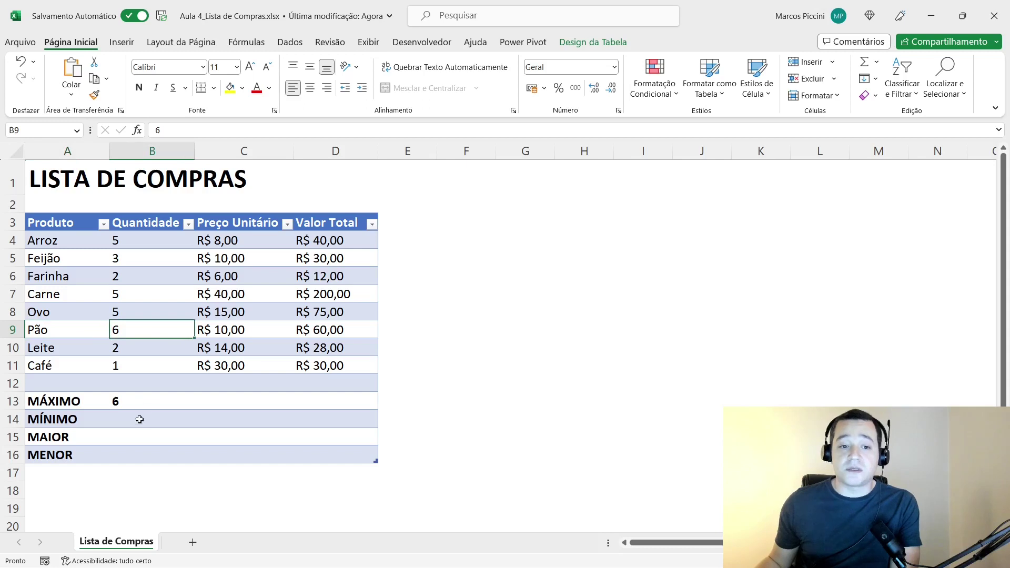
pyautogui.click(146, 403)
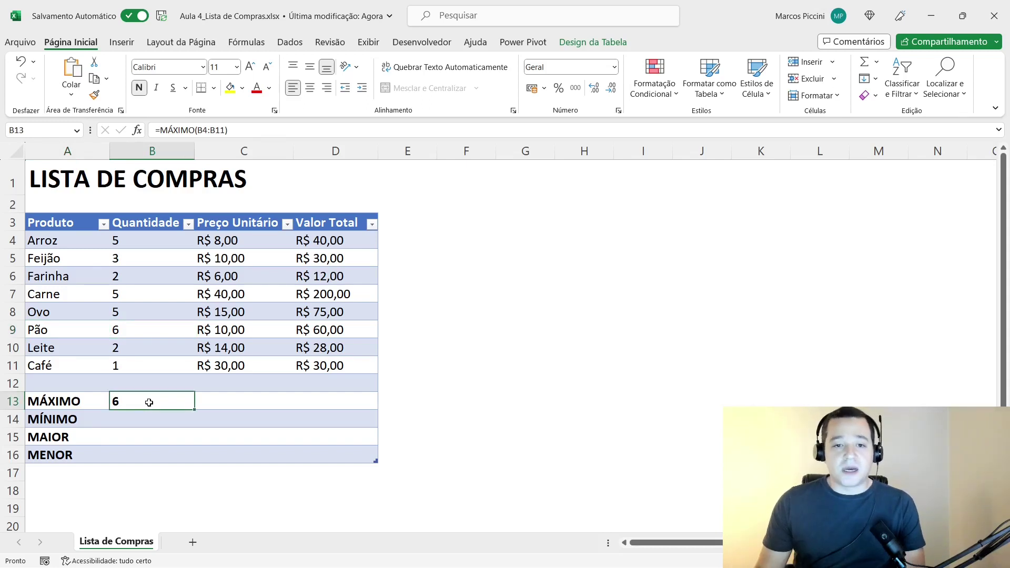
pyautogui.press('Right')
pyautogui.press('Right')
pyautogui.press('Right')
pyautogui.press('Left')
pyautogui.press('Left')
pyautogui.press('Left')
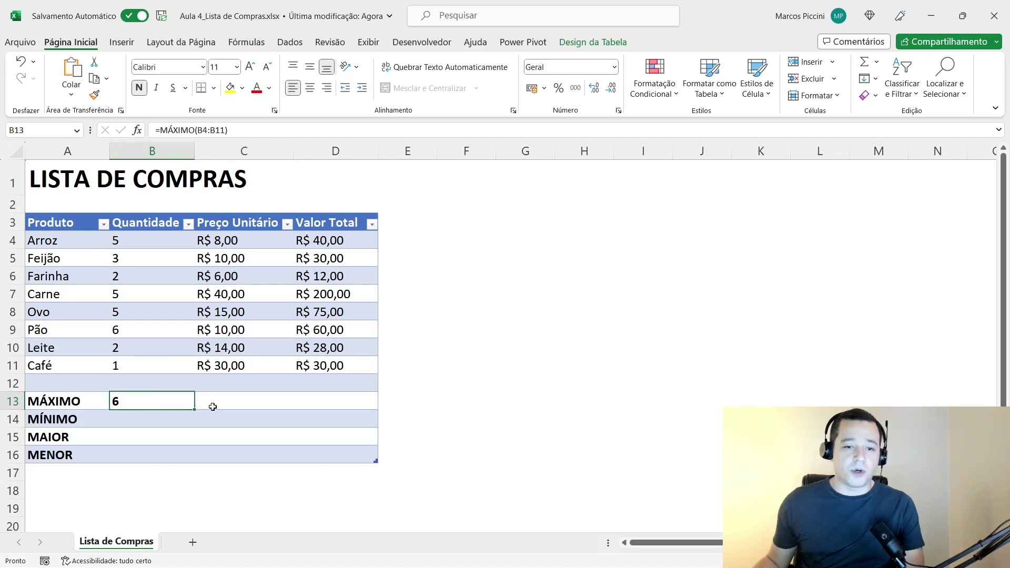
# Try filling the MÁXIMO formula from B13 across to D13, inspect the copy in C13, and undo the fill.
pyautogui.moveTo(195, 409); pyautogui.dragTo(365, 408)
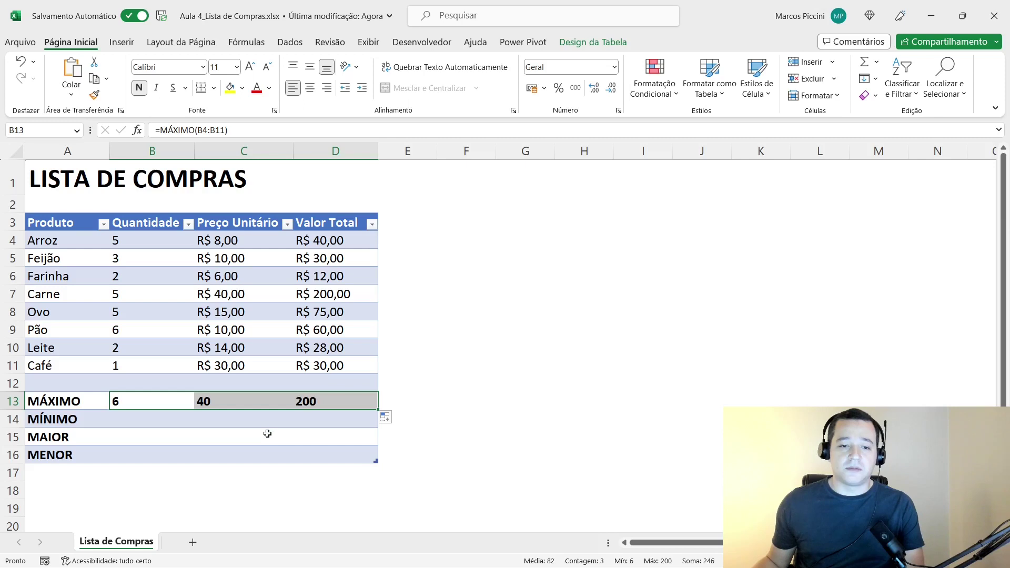
pyautogui.click(233, 400)
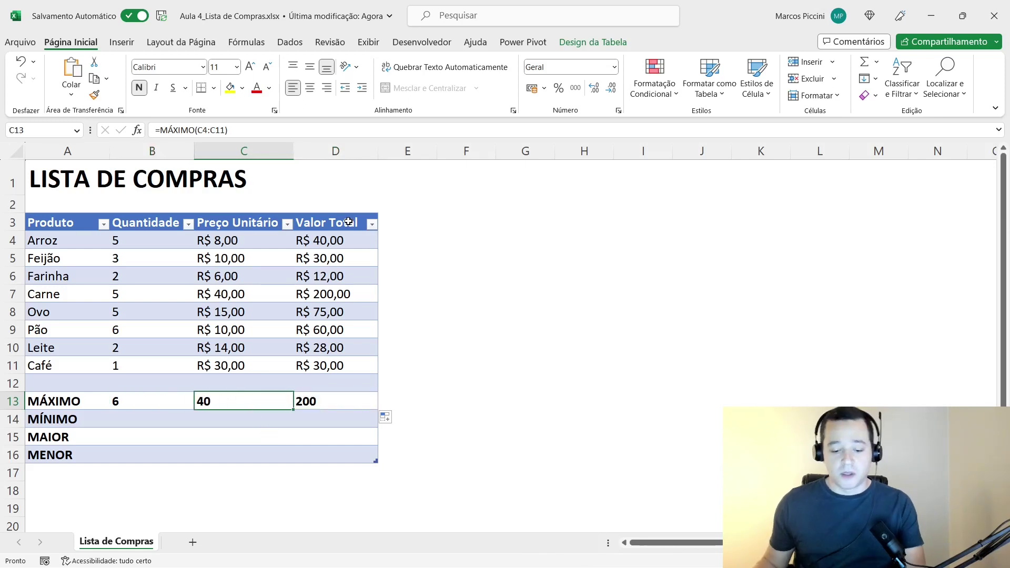
pyautogui.hotkey('ctrl', 'z')
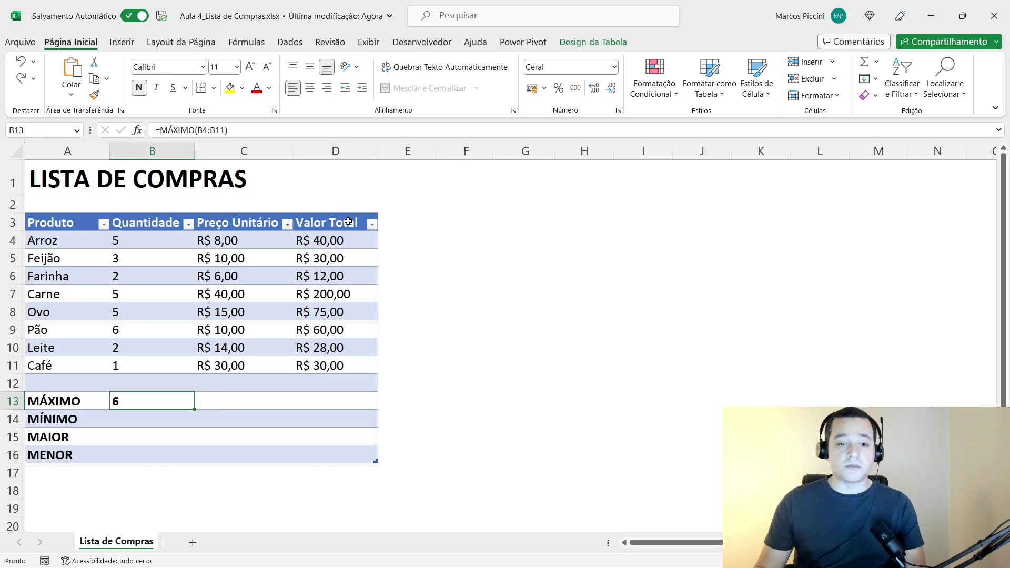
# Copy the MÁXIMO formula from B13 into C13:D13 and check the pasted formulas.
pyautogui.hotkey('ctrl', 'c')
pyautogui.press('Right')
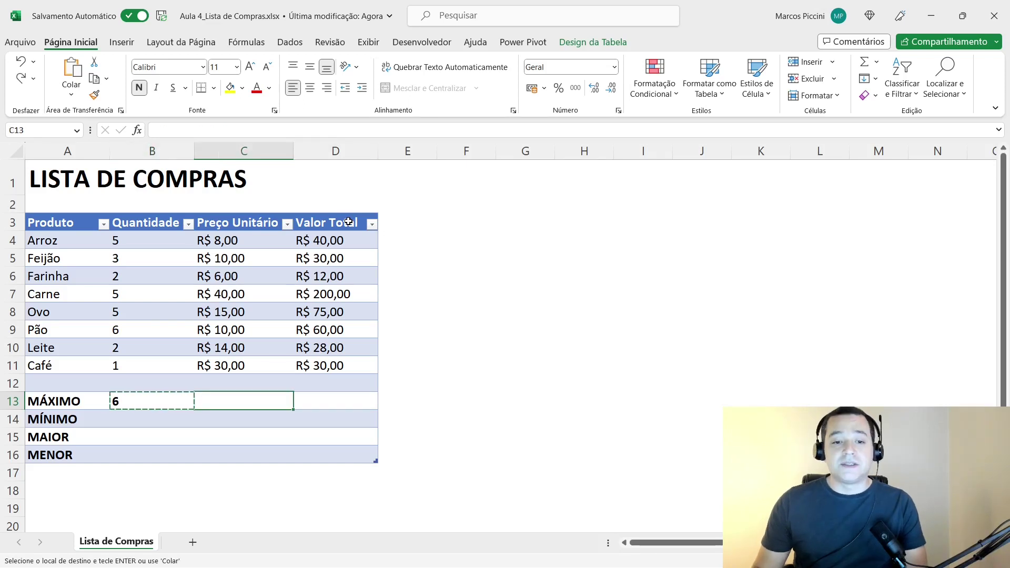
pyautogui.hotkey('shift', 'Right')
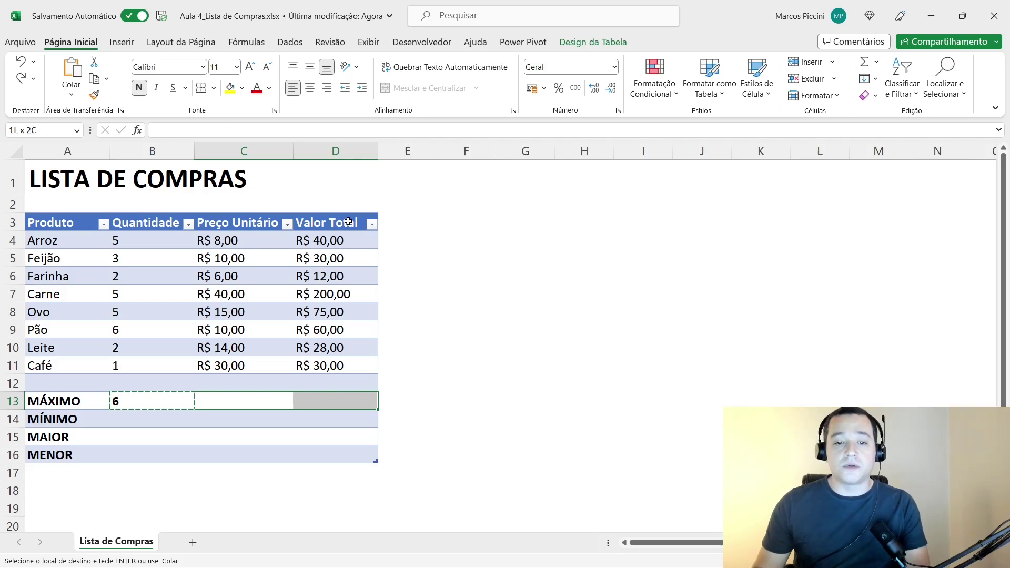
pyautogui.hotkey('ctrl', 'v')
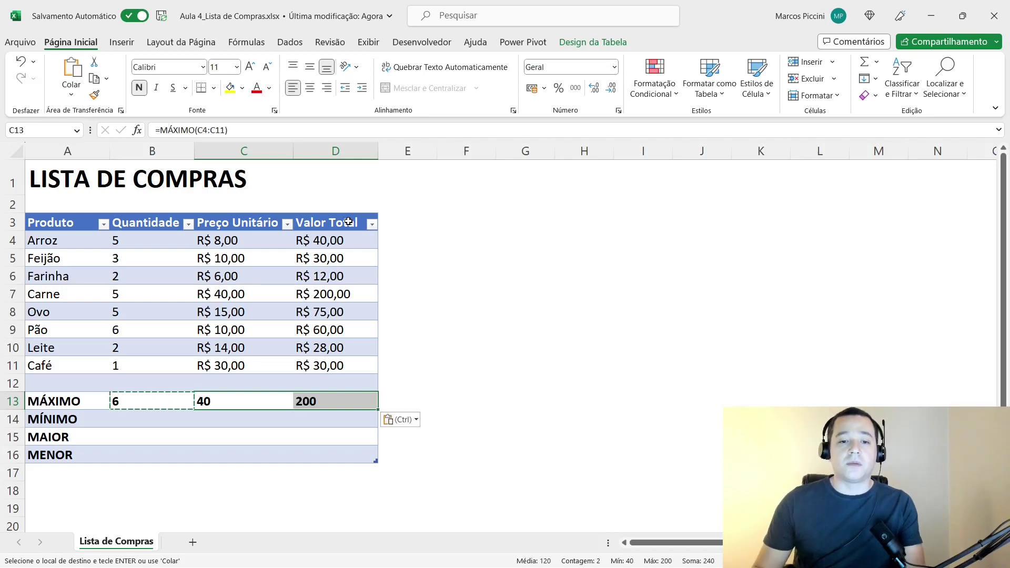
pyautogui.press('Escape')
pyautogui.click(247, 399)
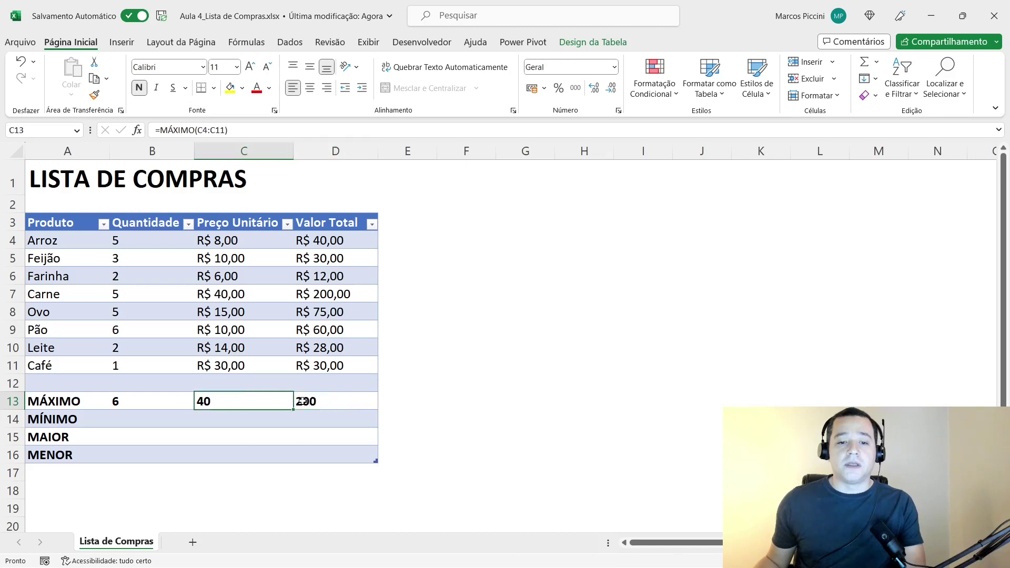
pyautogui.press('Right')
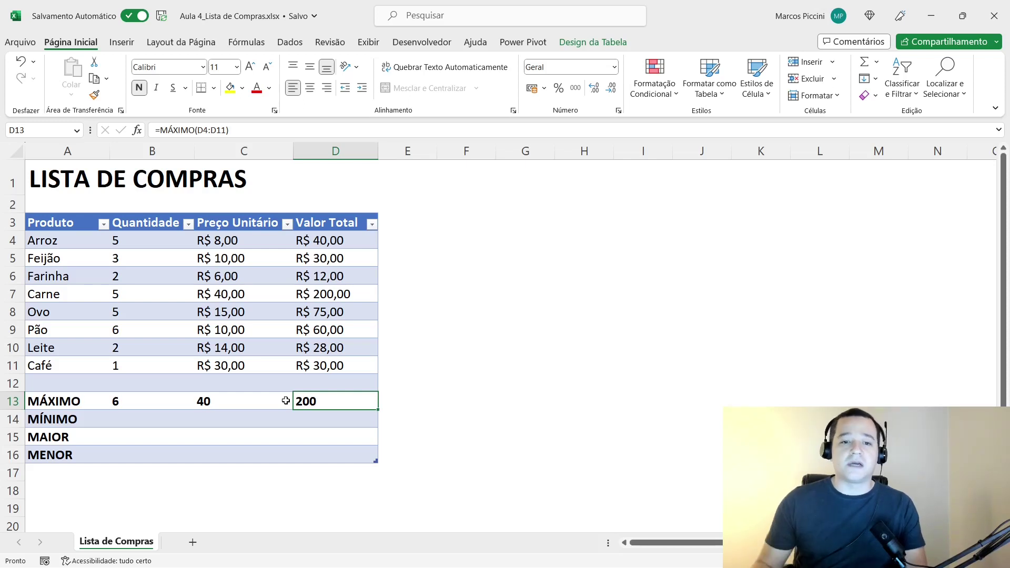
# Format the MÁXIMO results in C13:D13 with the Moeda number format.
pyautogui.click(286, 401)
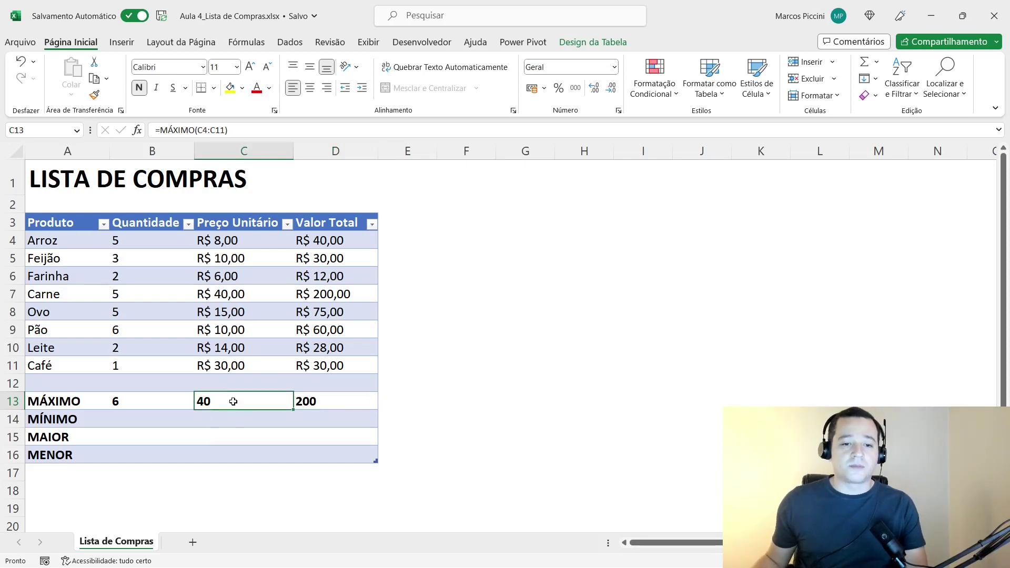
pyautogui.moveTo(239, 402); pyautogui.dragTo(315, 402)
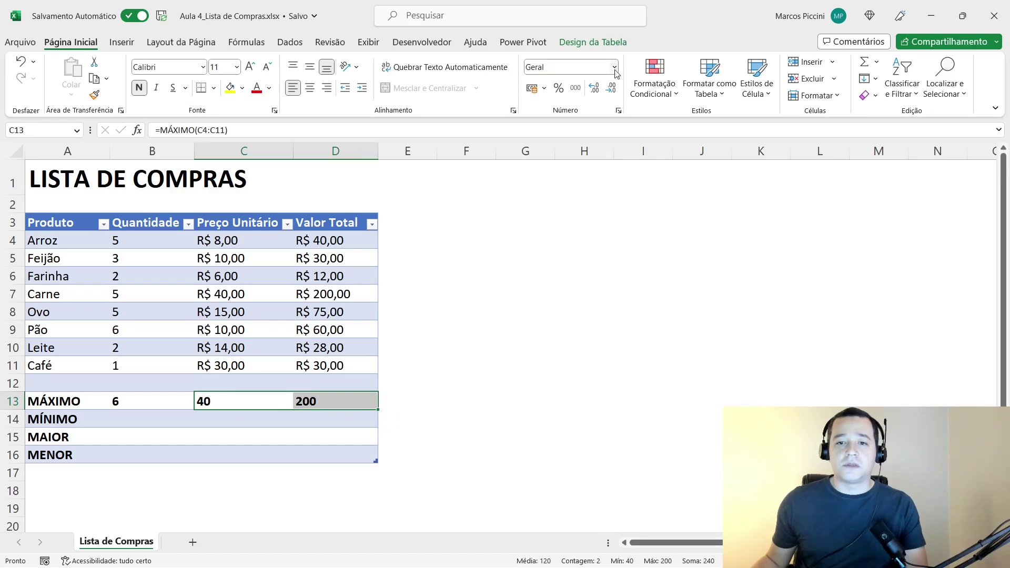
pyautogui.click(614, 69)
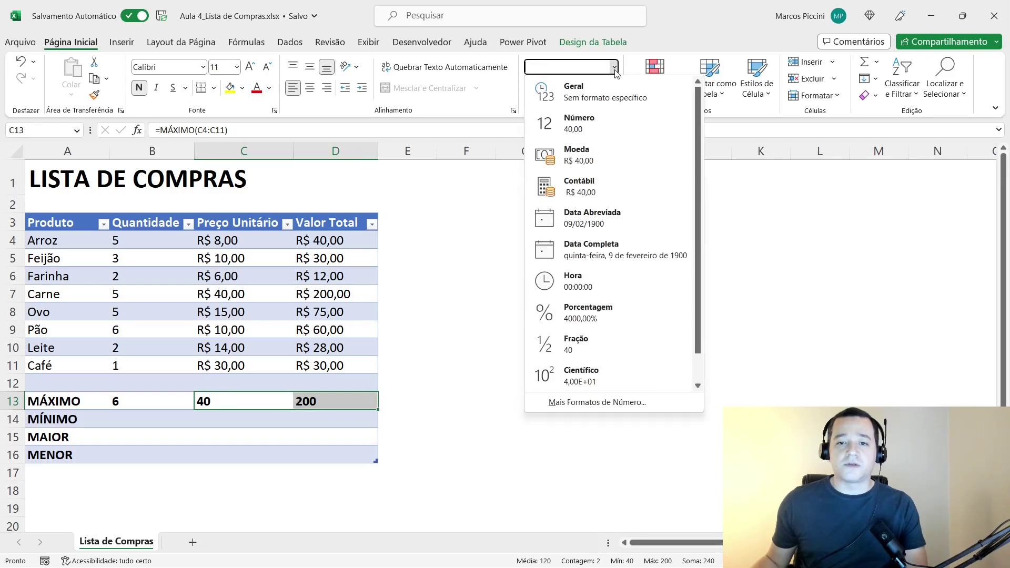
pyautogui.click(612, 157)
pyautogui.click(396, 399)
pyautogui.doubleClick(395, 399)
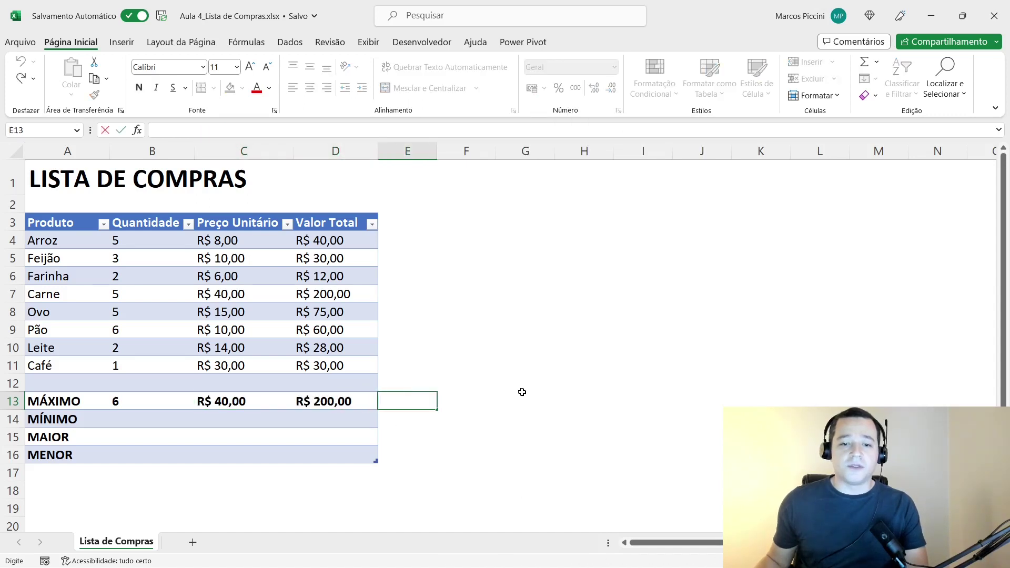
# Examine the MÁXIMO formula in C13 and the Preço Unitário range it evaluates.
pyautogui.press('Left')
pyautogui.press('Left')
pyautogui.press('Left')
pyautogui.press('Right')
pyautogui.press('Left')
pyautogui.press('Right')
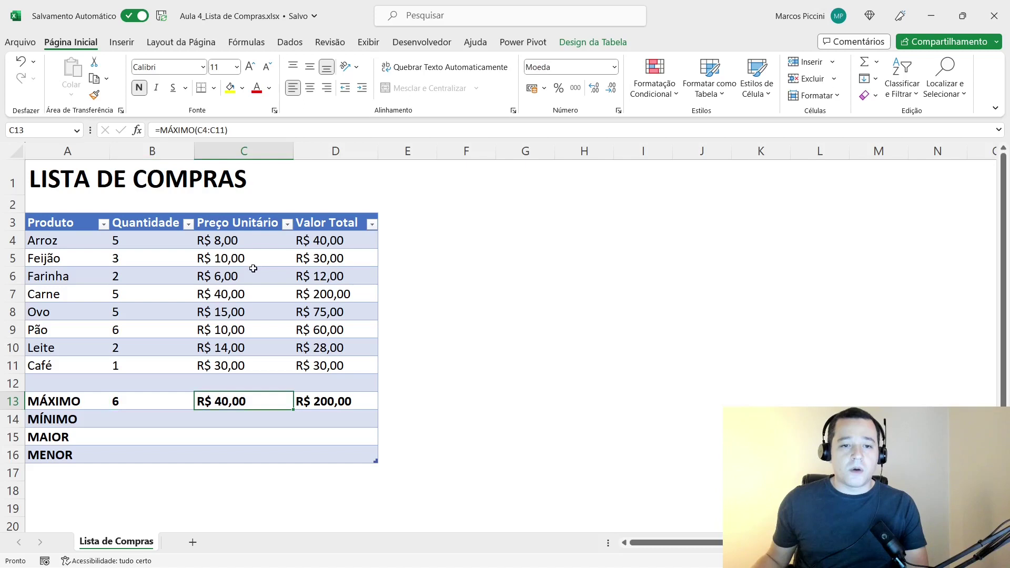
pyautogui.doubleClick(260, 400)
pyautogui.press('Return')
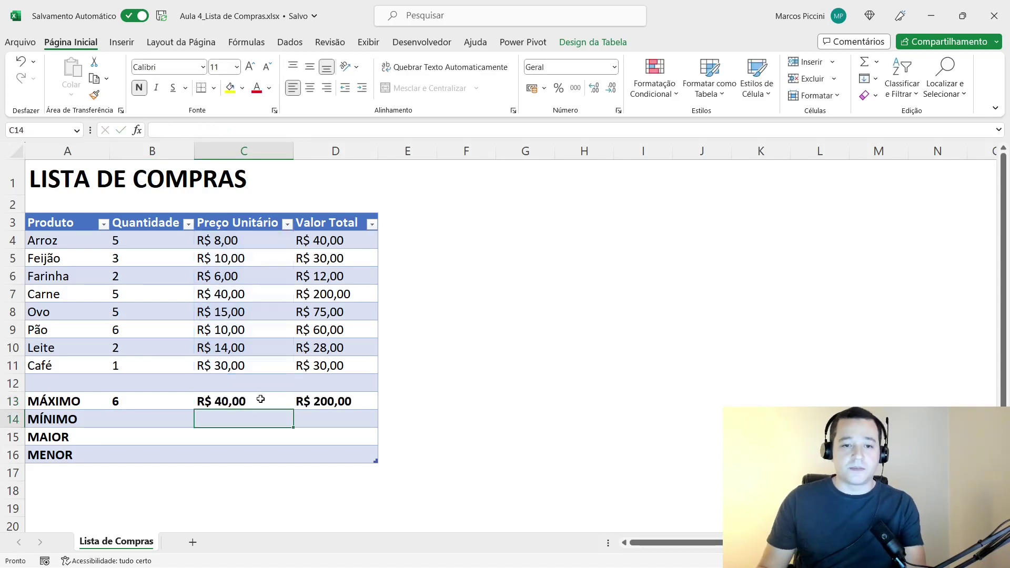
pyautogui.click(242, 371)
pyautogui.click(269, 401)
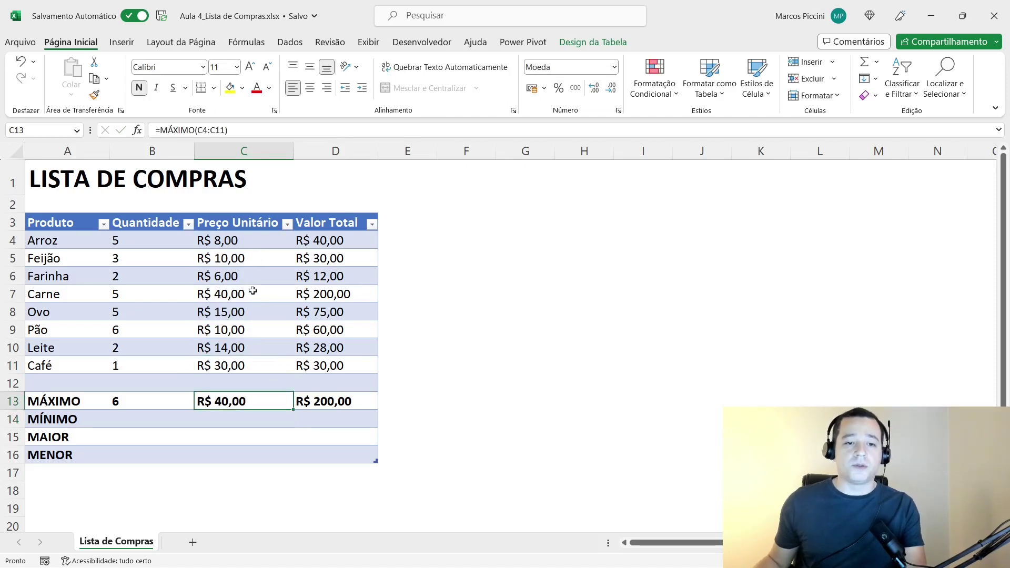
# Examine the MÁXIMO results in C13 and D13 against the Carne row and the Valor Total range D4:D11.
pyautogui.moveTo(264, 295); pyautogui.dragTo(111, 303)
pyautogui.click(85, 295)
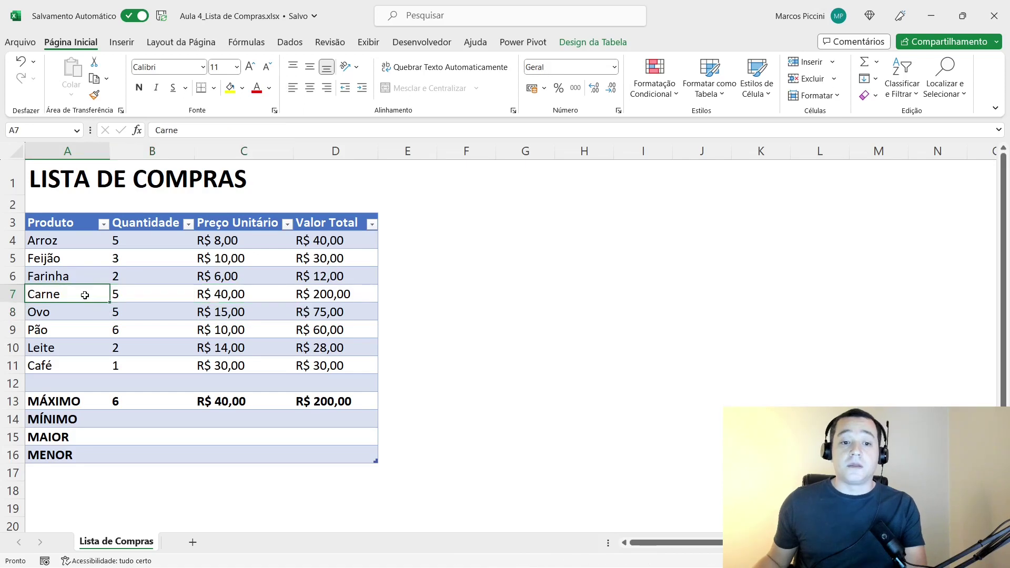
pyautogui.click(243, 401)
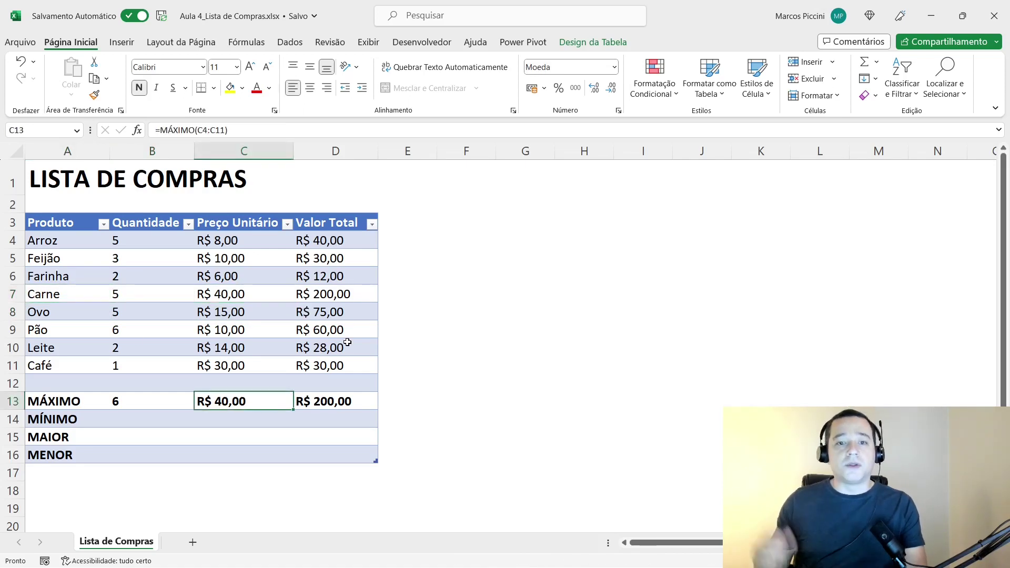
pyautogui.click(361, 404)
pyautogui.press('F2')
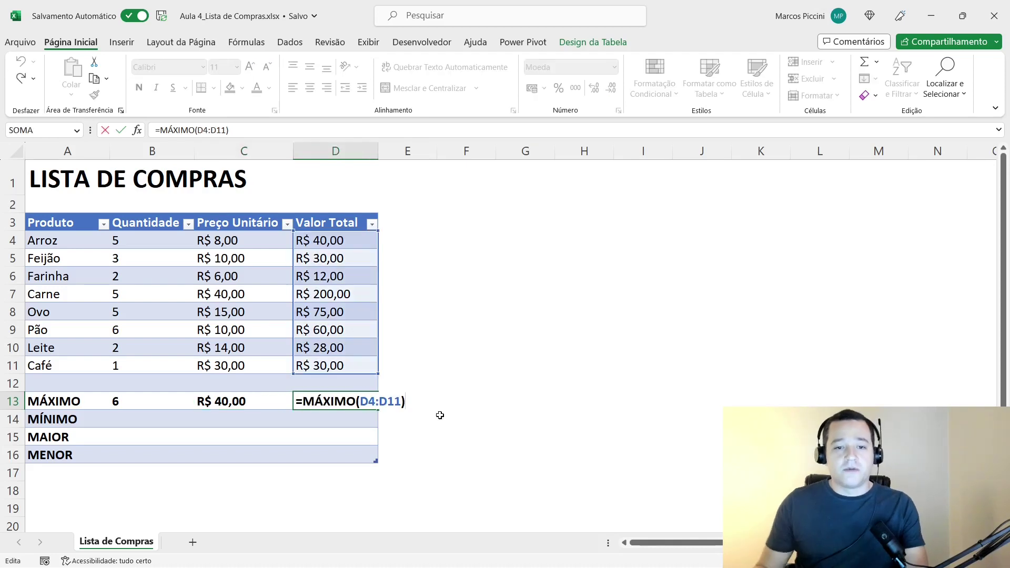
pyautogui.press('Return')
pyautogui.moveTo(349, 296); pyautogui.dragTo(147, 295)
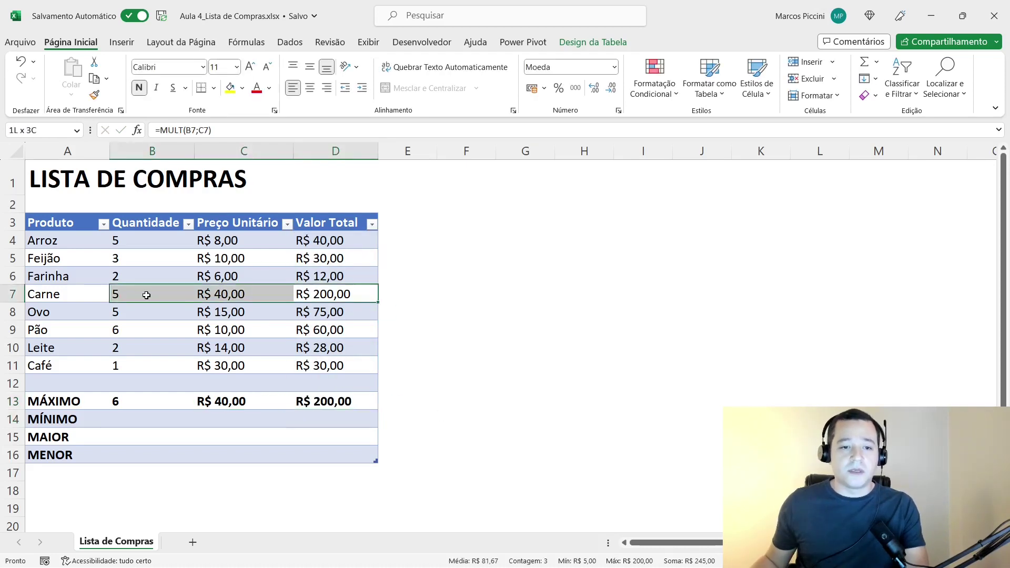
pyautogui.click(240, 295)
pyautogui.click(146, 295)
pyautogui.click(321, 298)
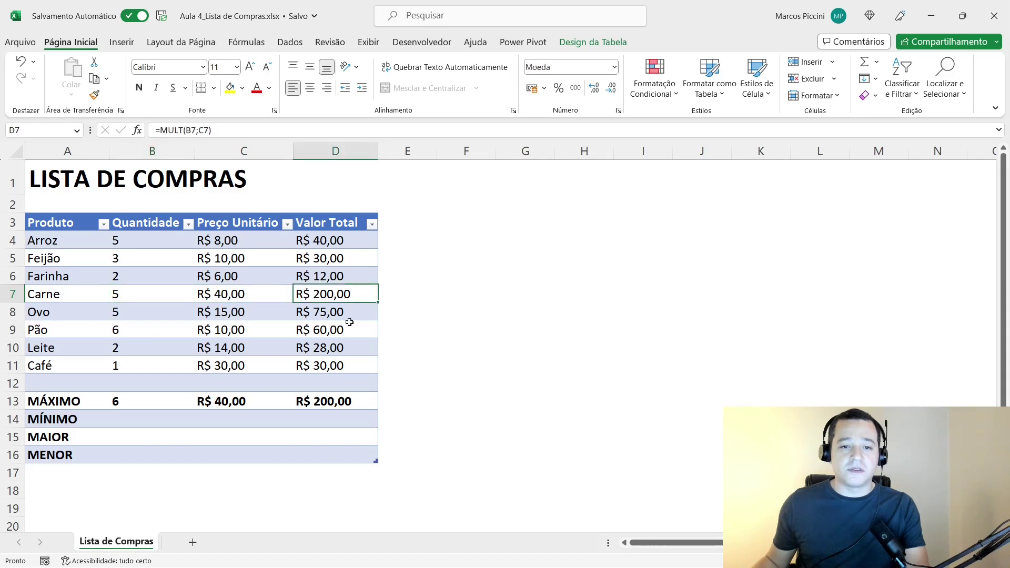
pyautogui.click(358, 403)
pyautogui.moveTo(350, 241); pyautogui.dragTo(347, 363)
# Enter =MÍNIMO(B4:B11) in B14 for the Quantidade column and check it against Café's quantity.
pyautogui.click(191, 424)
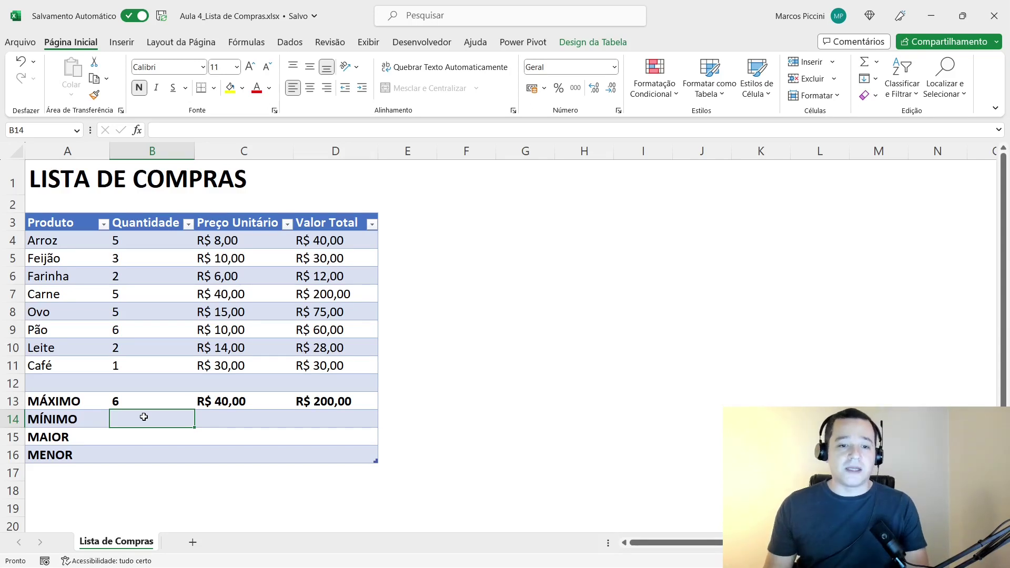
pyautogui.write('=')
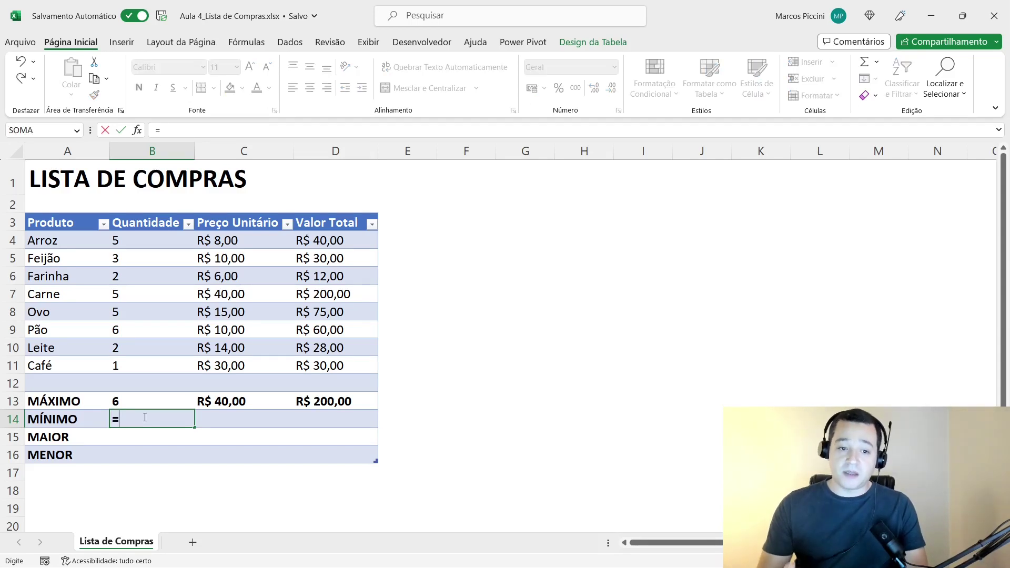
pyautogui.write('MÍN')
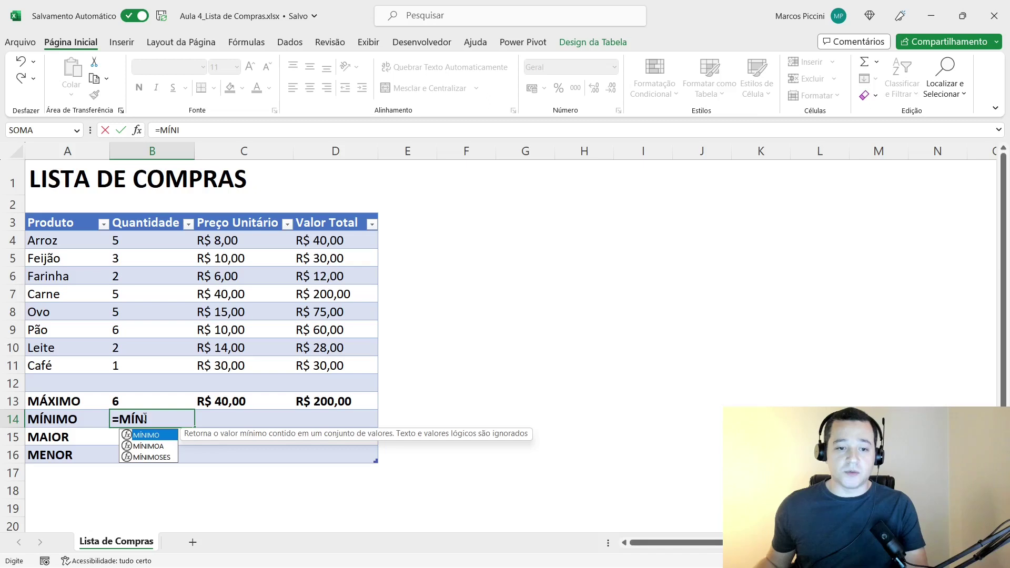
pyautogui.write('I')
pyautogui.press('Tab')
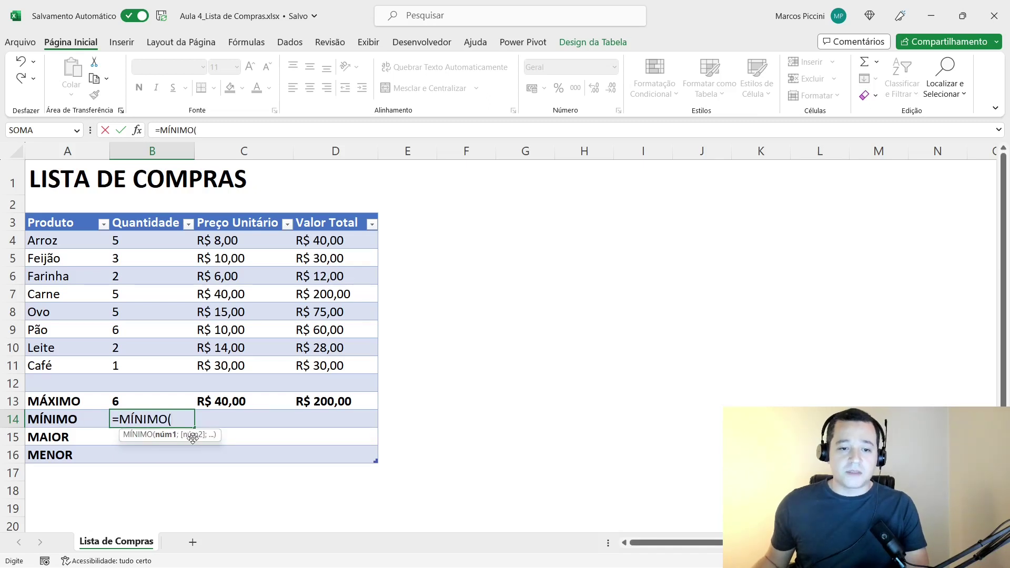
pyautogui.moveTo(132, 239); pyautogui.dragTo(134, 371)
pyautogui.press('Return')
pyautogui.press('Up')
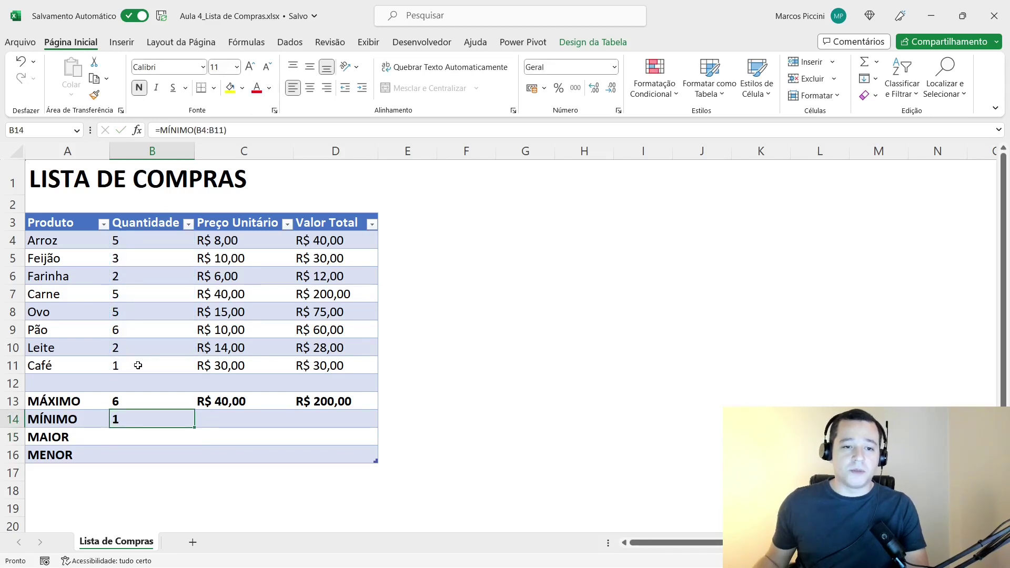
pyautogui.click(137, 365)
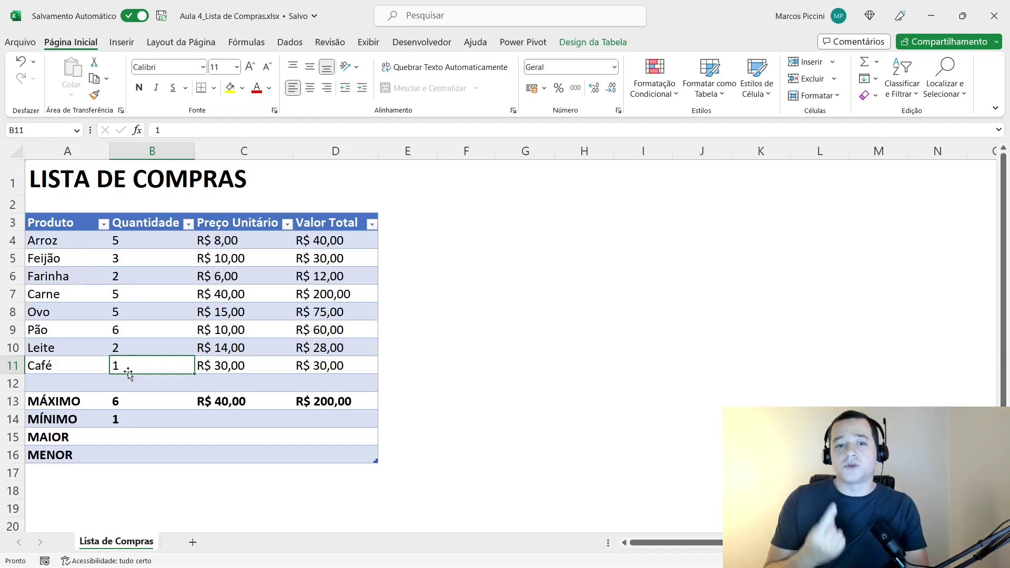
# Copy the MÍNIMO formula from B14 into C14:D14.
pyautogui.click(139, 419)
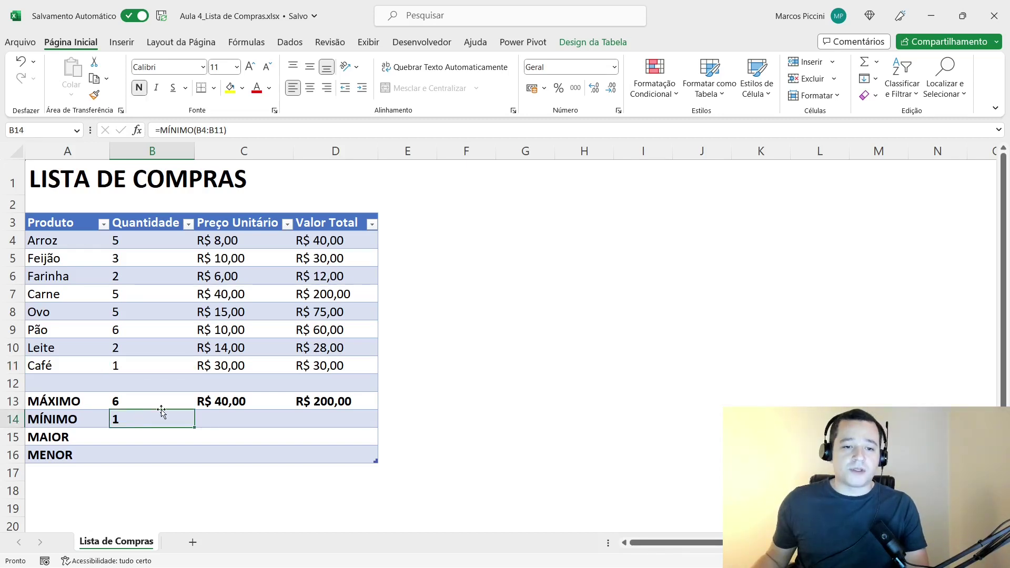
pyautogui.hotkey('ctrl', 'c')
pyautogui.press('Right')
pyautogui.hotkey('shift', 'Right')
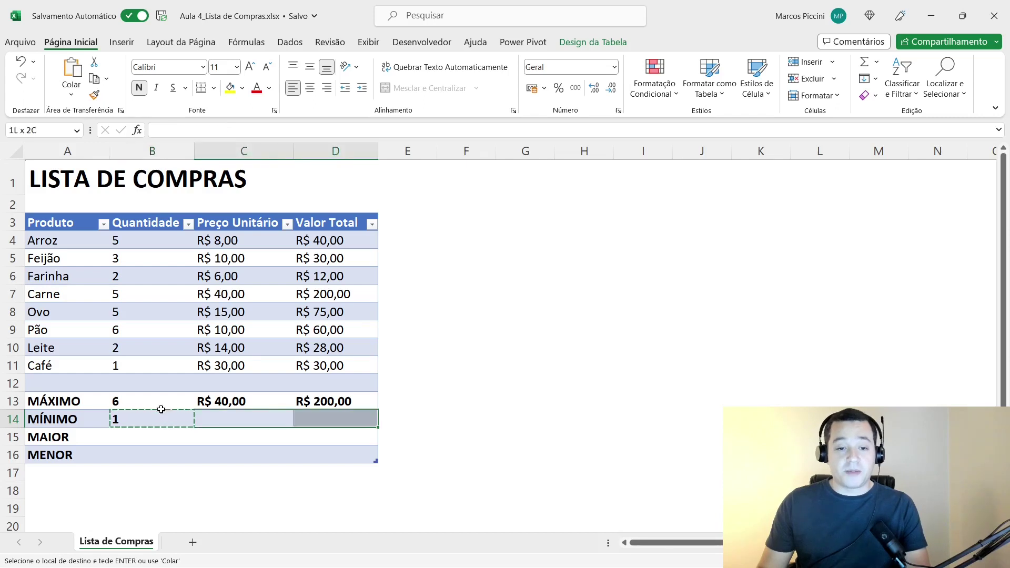
pyautogui.press('Return')
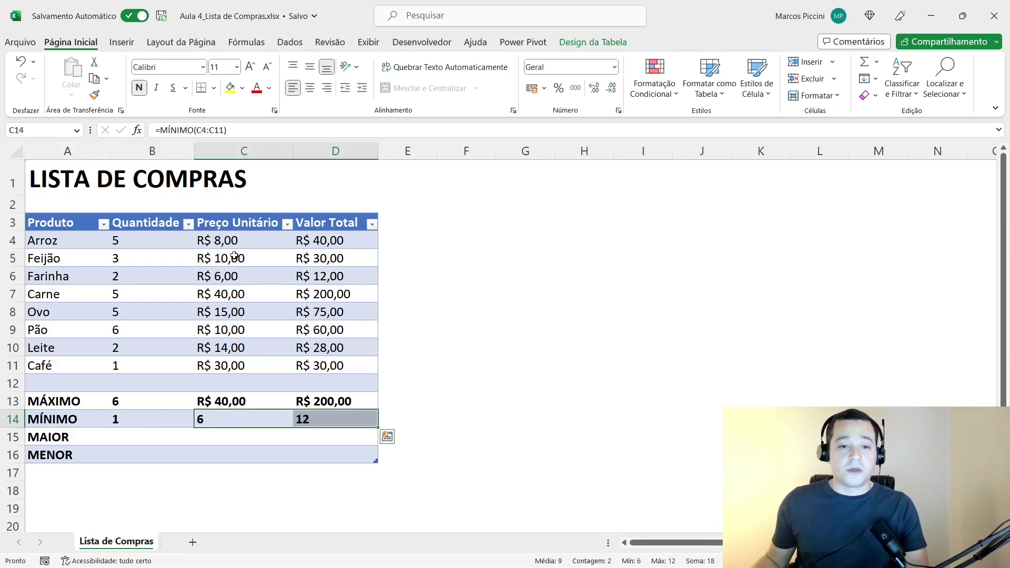
# Format the MÍNIMO results in C14:D14 with the Moeda number format.
pyautogui.click(615, 68)
pyautogui.click(568, 152)
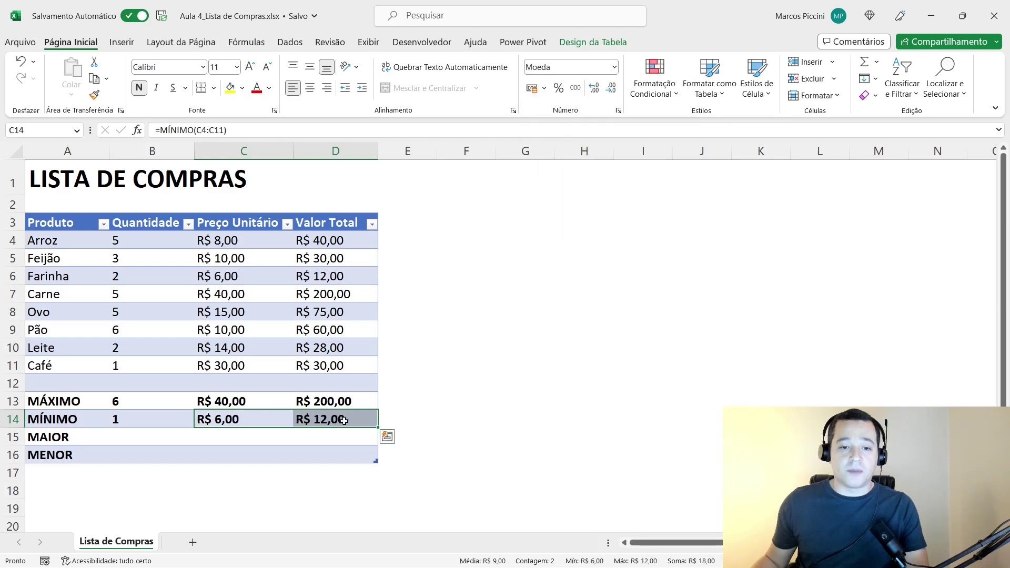
pyautogui.click(406, 420)
# Examine the MÍNIMO formulas in C14 and D14 against the Farinha row, and review the MÁXIMO and MÍNIMO results in B13:D14.
pyautogui.click(339, 420)
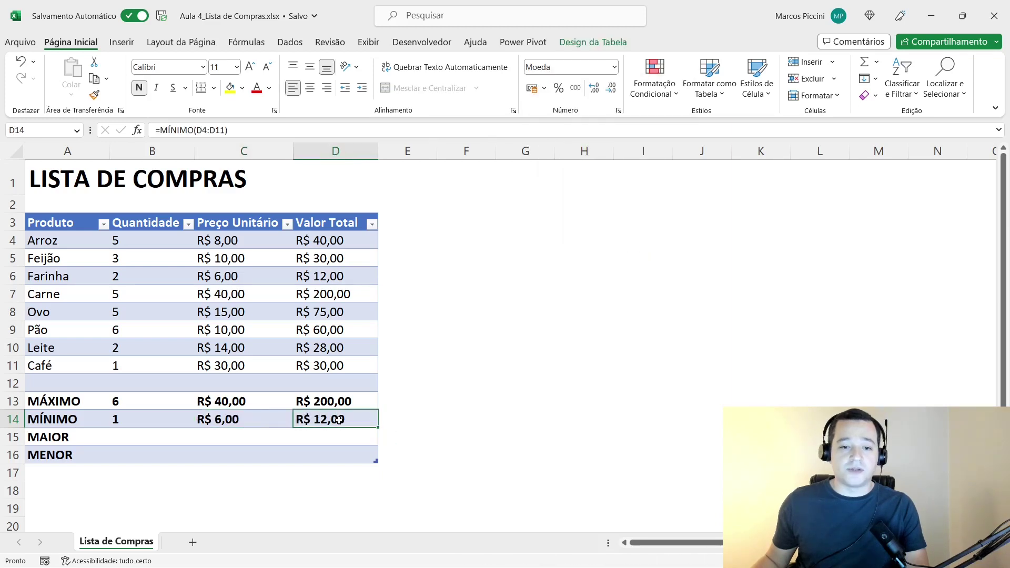
pyautogui.press('Left')
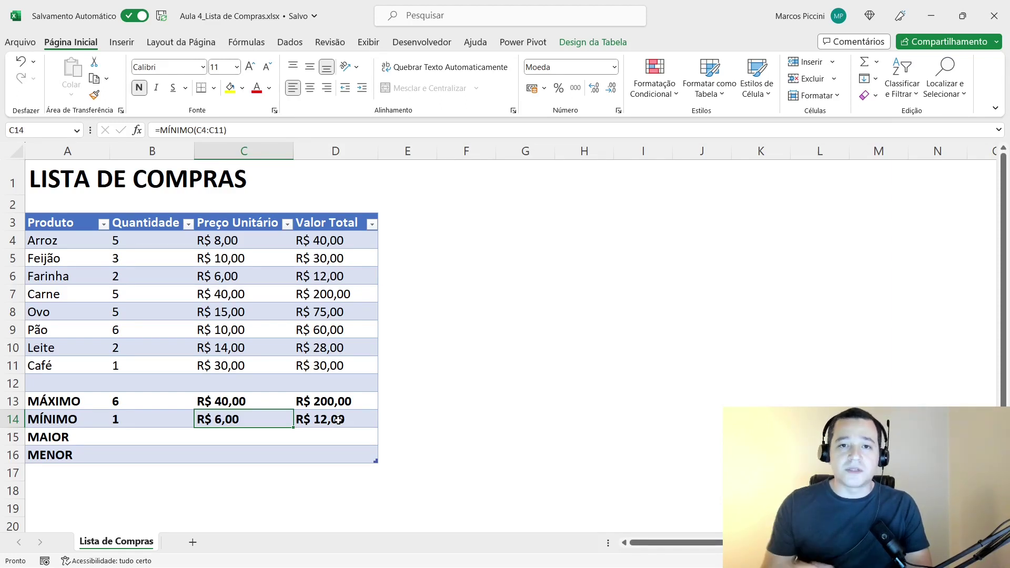
pyautogui.moveTo(232, 277); pyautogui.dragTo(84, 276)
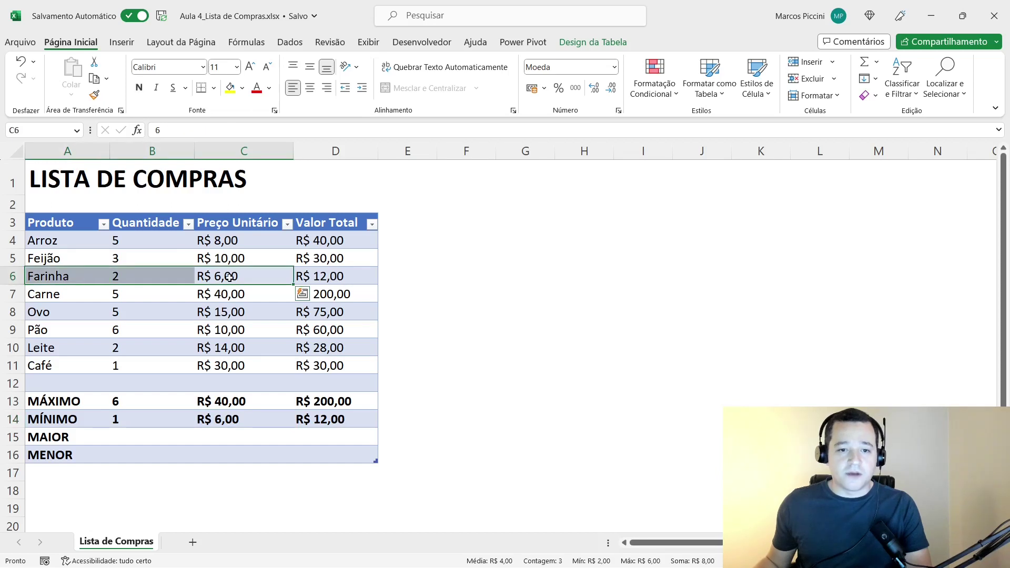
pyautogui.click(252, 276)
pyautogui.click(248, 419)
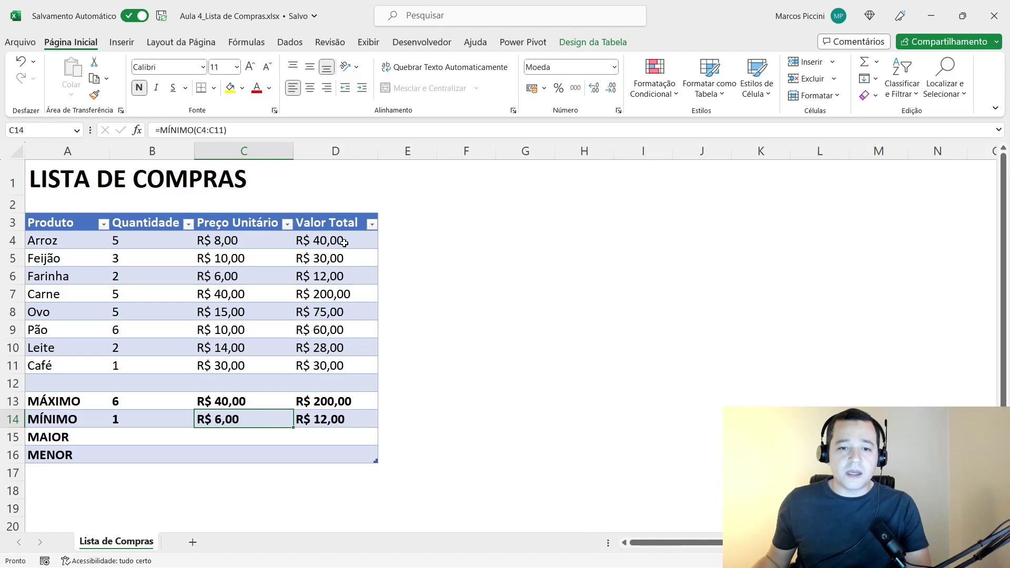
pyautogui.click(327, 421)
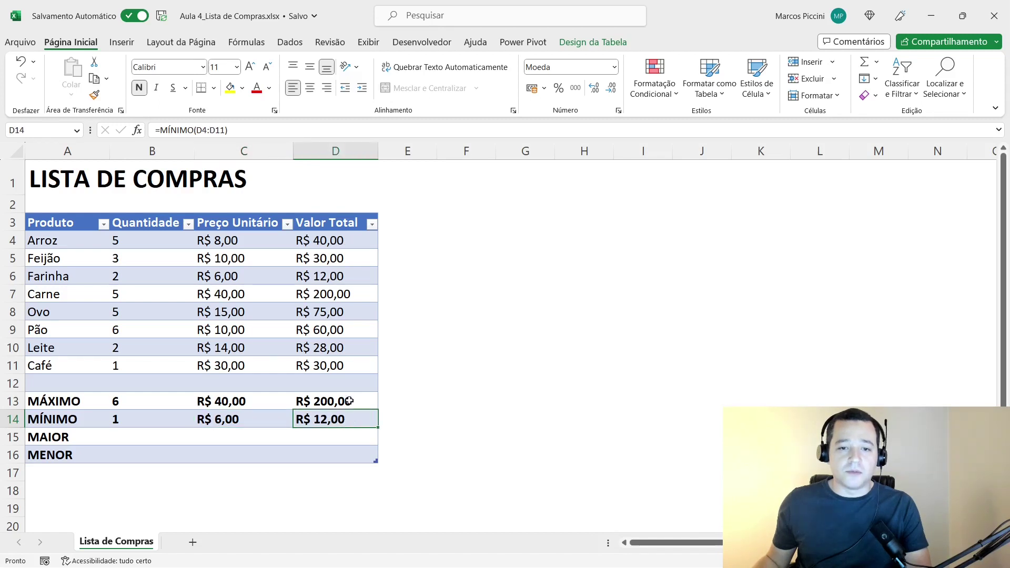
pyautogui.moveTo(94, 276); pyautogui.dragTo(325, 280)
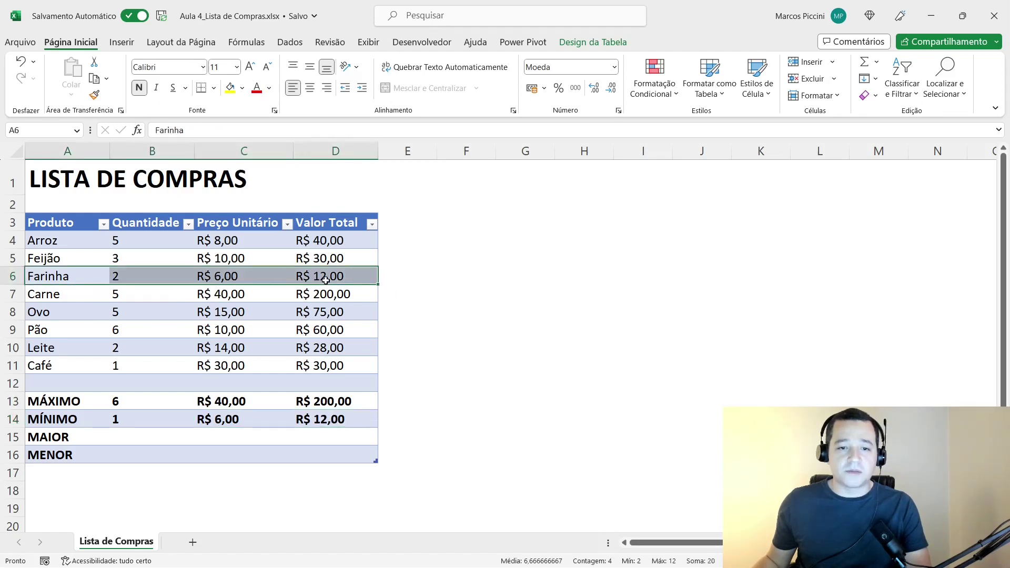
pyautogui.click(325, 280)
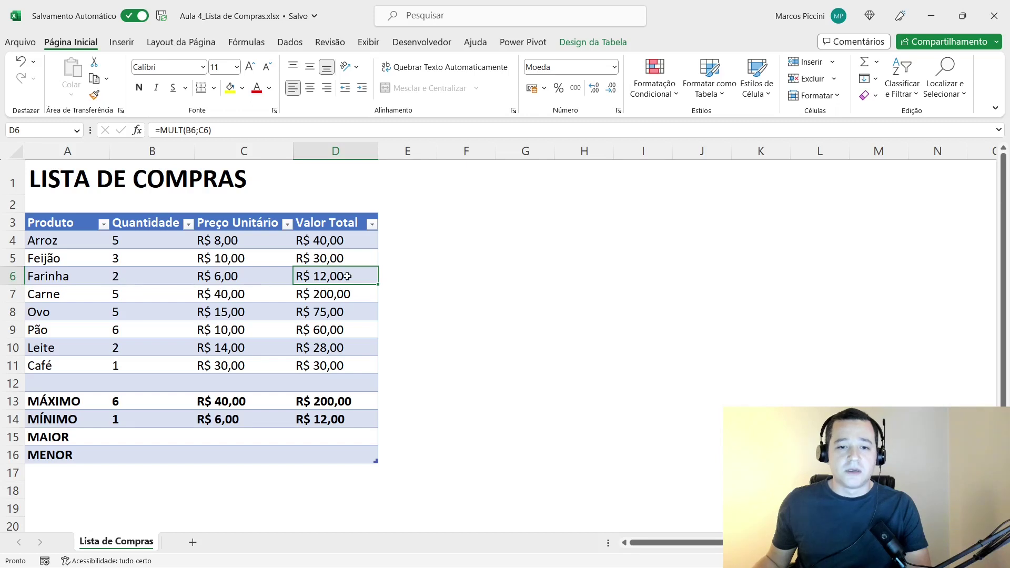
pyautogui.click(360, 422)
pyautogui.click(116, 442)
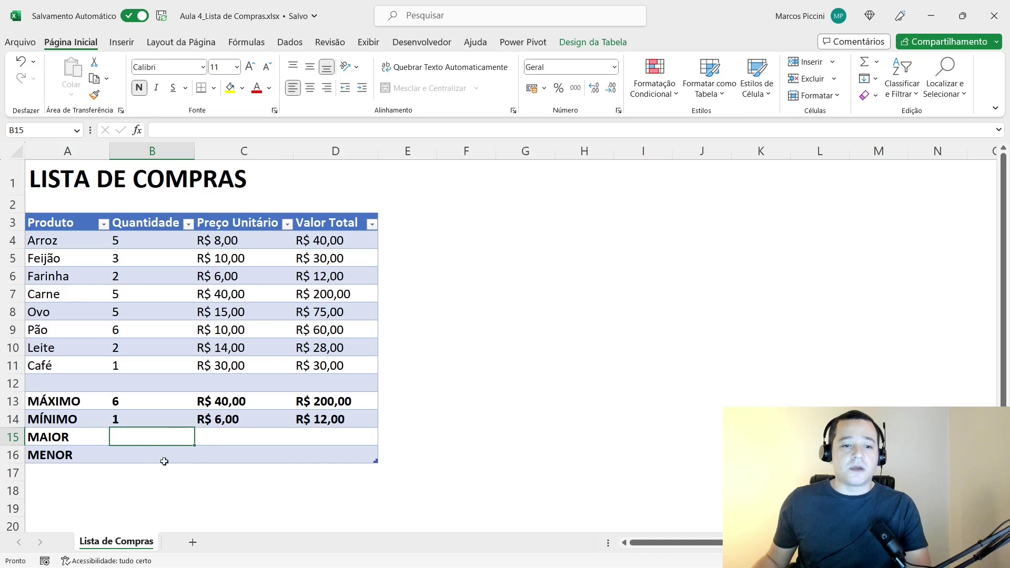
pyautogui.moveTo(140, 395); pyautogui.dragTo(339, 421)
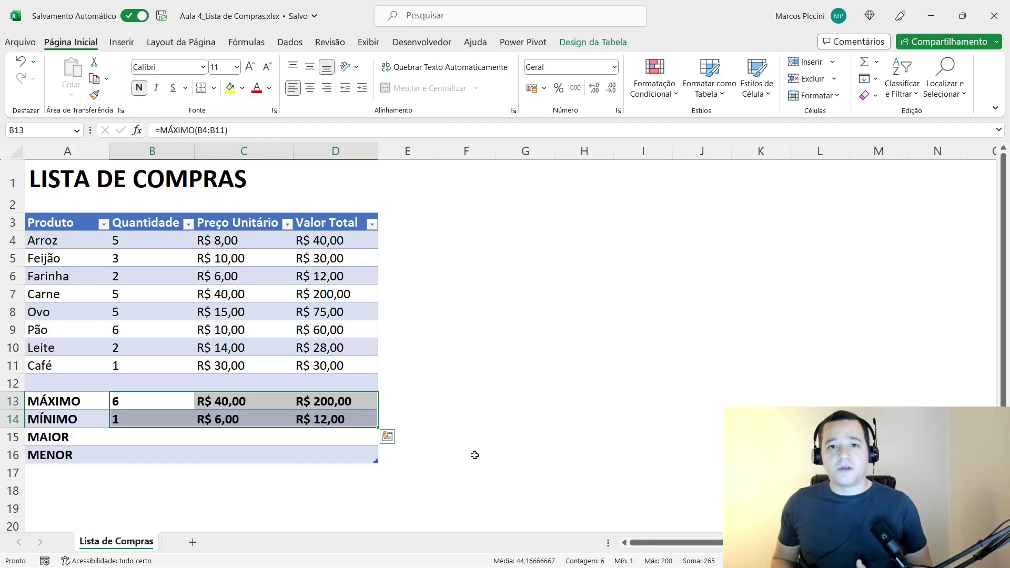
# Enter =MAIOR(B4:B11;1) in B15 to return the largest value of the Quantidade column.
pyautogui.press('Left')
pyautogui.press('Down')
pyautogui.press('Right')
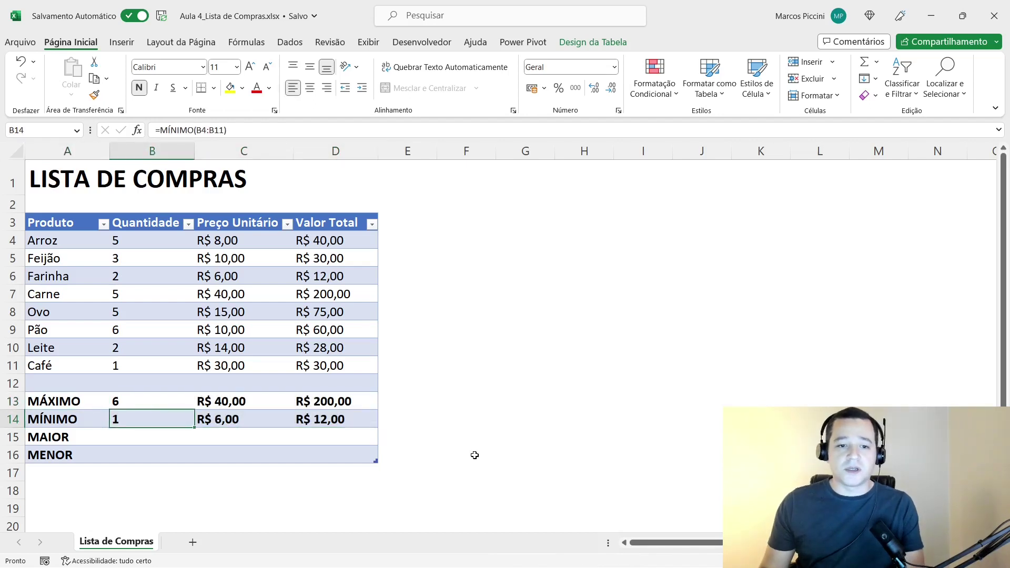
pyautogui.press('Down')
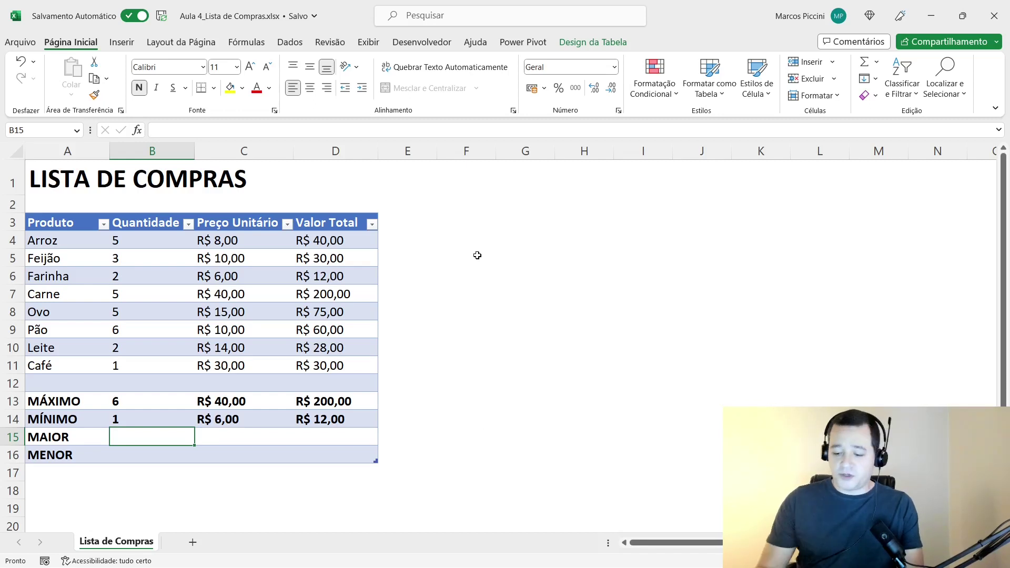
pyautogui.write('=')
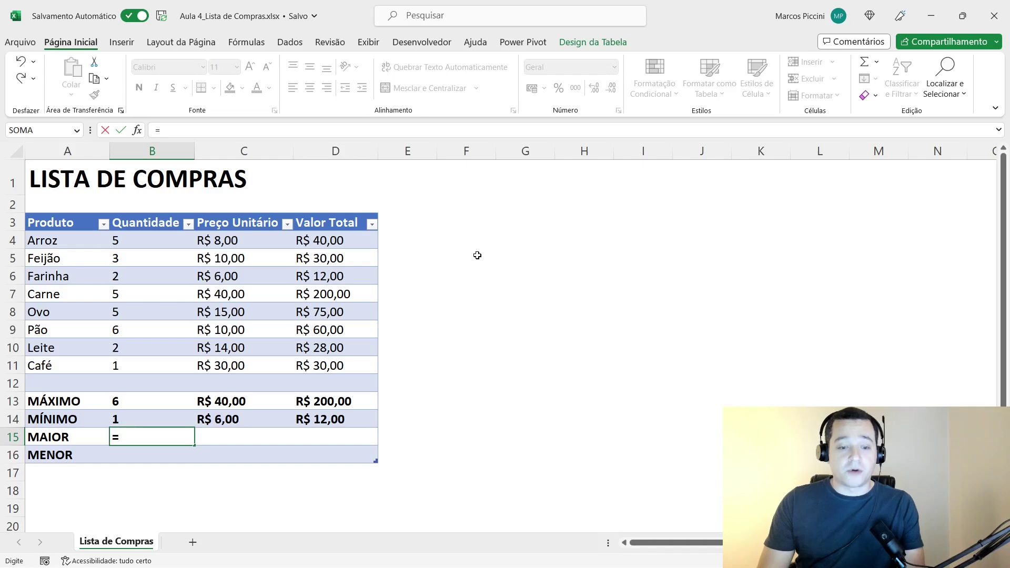
pyautogui.write('MAIOR')
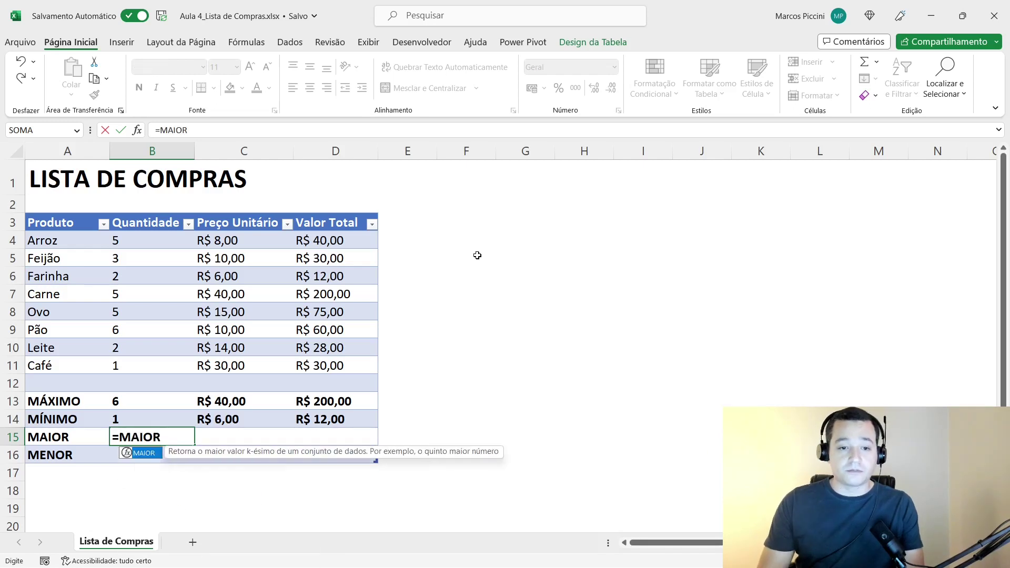
pyautogui.write('(')
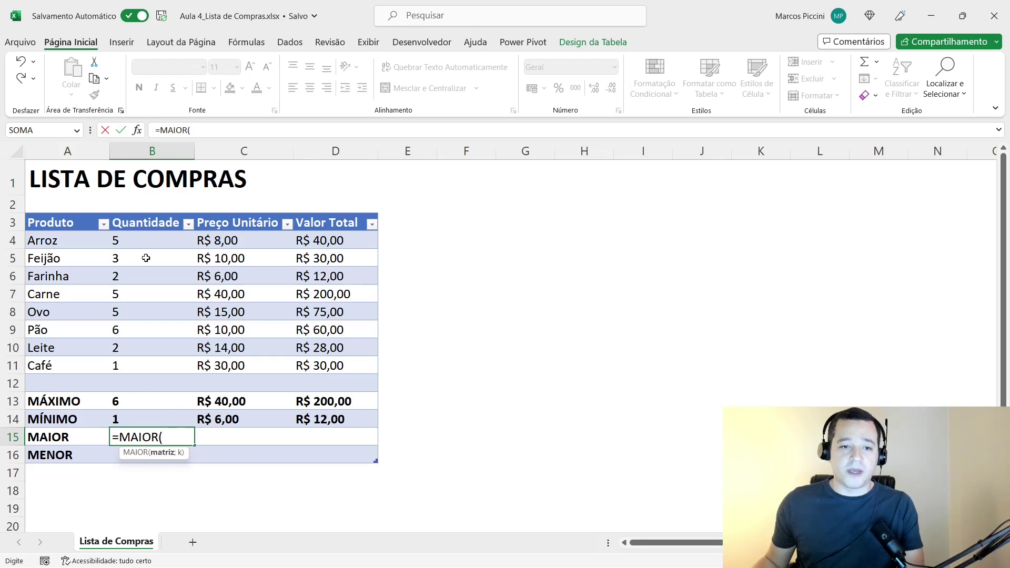
pyautogui.click(145, 239)
pyautogui.moveTo(145, 239); pyautogui.dragTo(136, 375)
pyautogui.write(';')
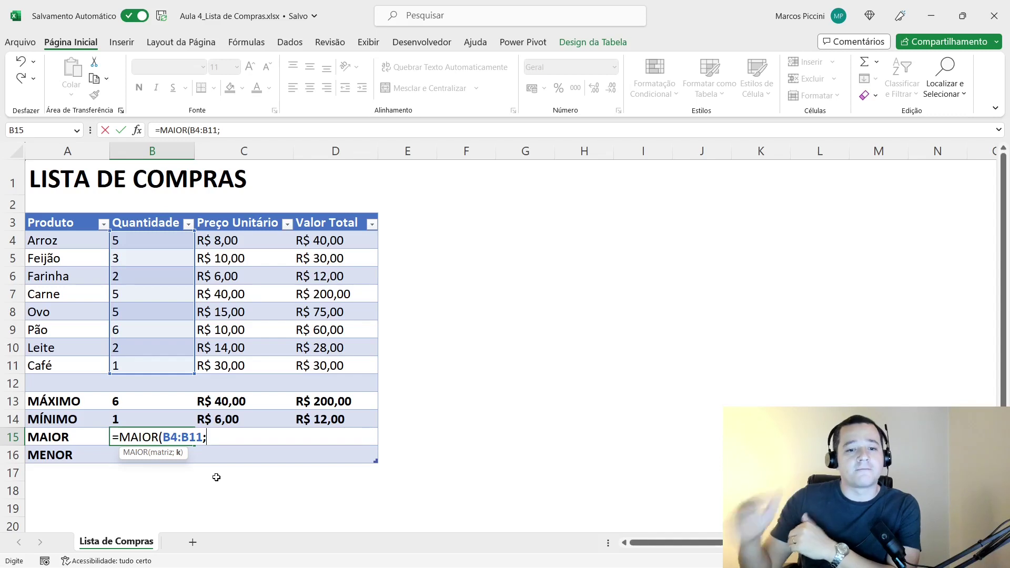
pyautogui.write('1')
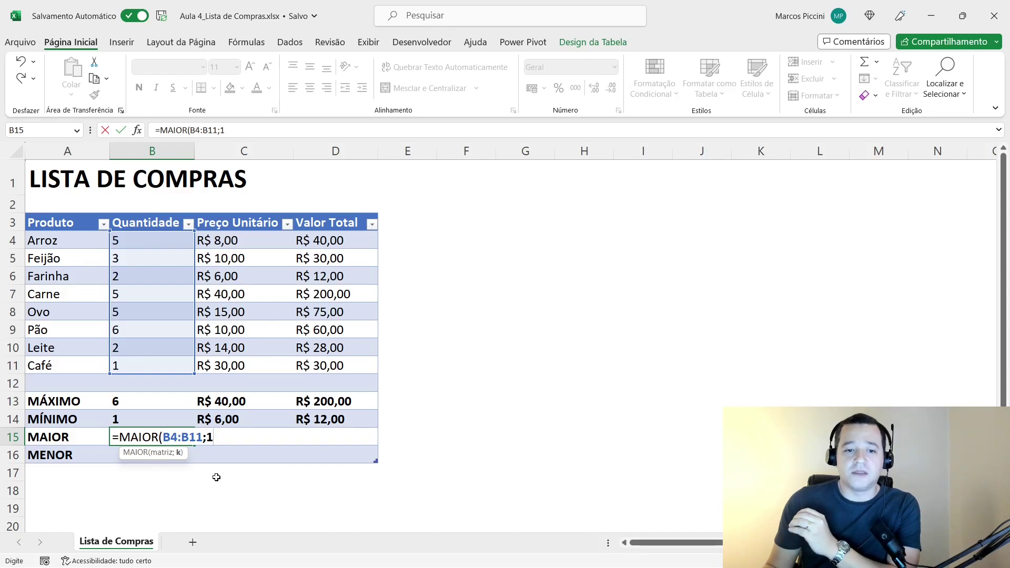
pyautogui.press('Return')
pyautogui.press('Up')
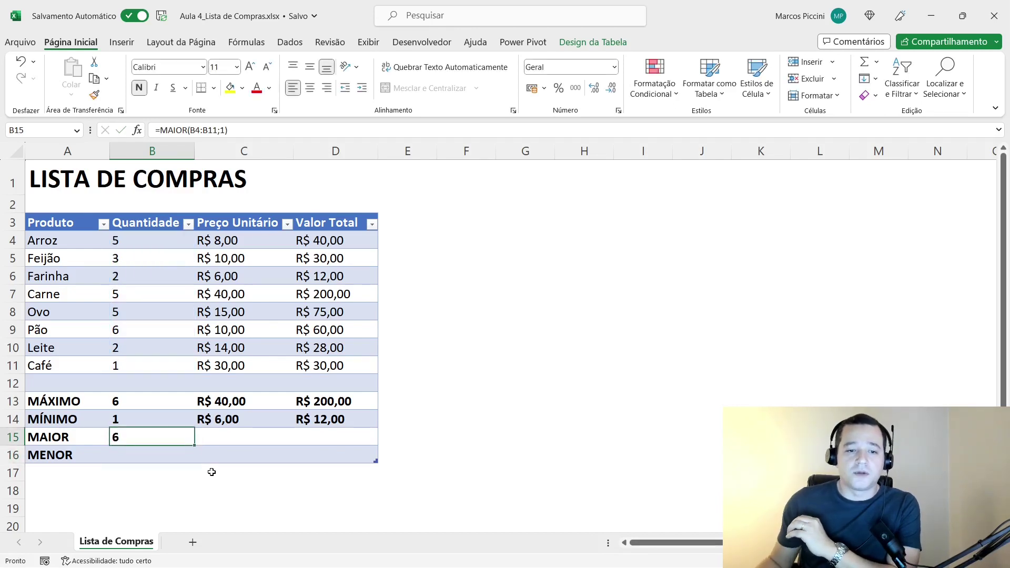
# Compare the MAIOR result with the MÁXIMO and Pão's quantity, and set the k argument of the B15 formula to 2.
pyautogui.click(132, 402)
pyautogui.click(117, 333)
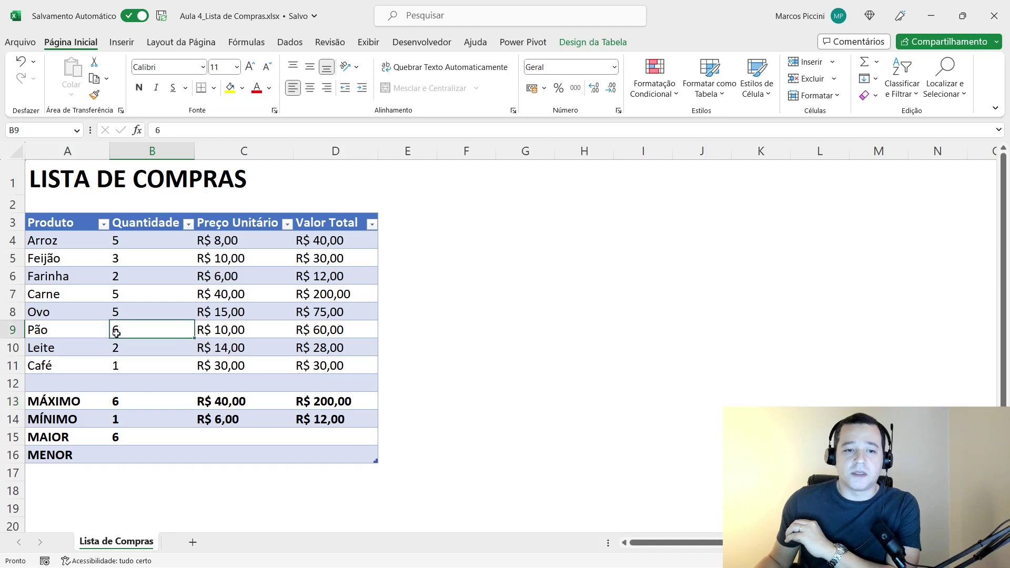
pyautogui.moveTo(54, 333); pyautogui.dragTo(147, 333)
pyautogui.click(119, 443)
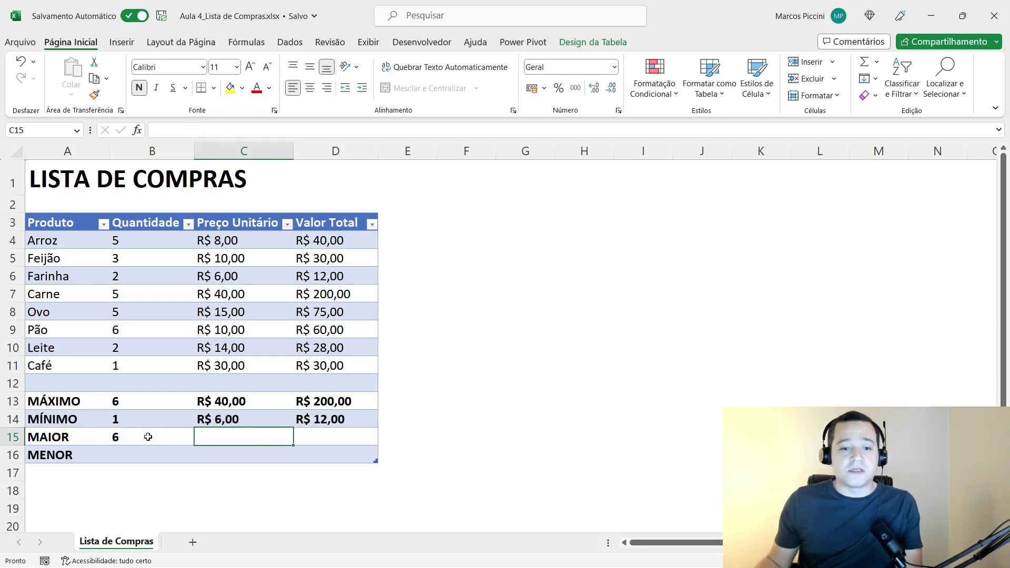
pyautogui.doubleClick(168, 429)
pyautogui.press('Left')
pyautogui.press('BackSpace')
pyautogui.write('2')
pyautogui.press('Return')
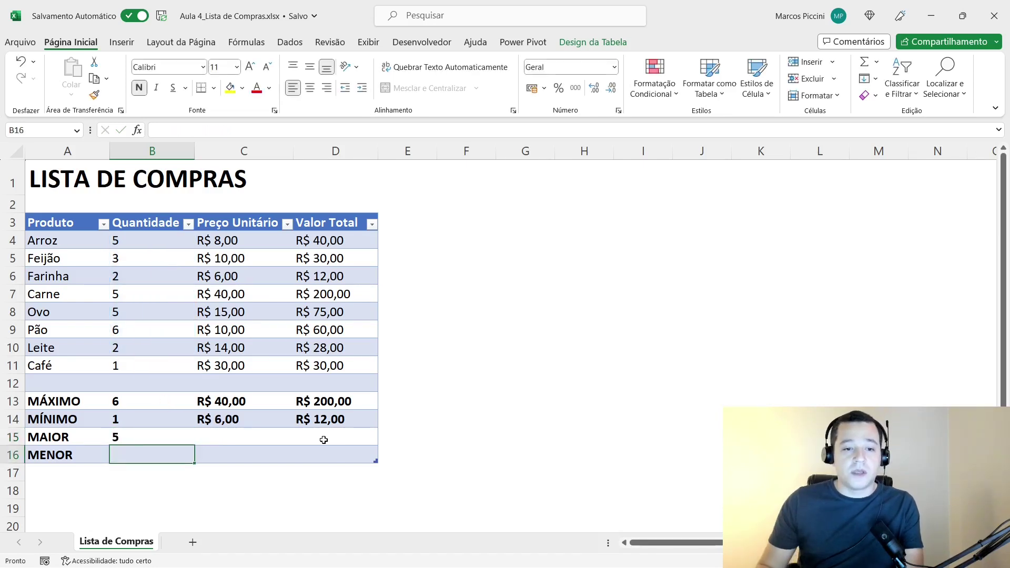
# Examine the MAIOR formula in B15 against the repeated quantities of Arroz, Carne and Ovo in the Quantidade column.
pyautogui.press('Up')
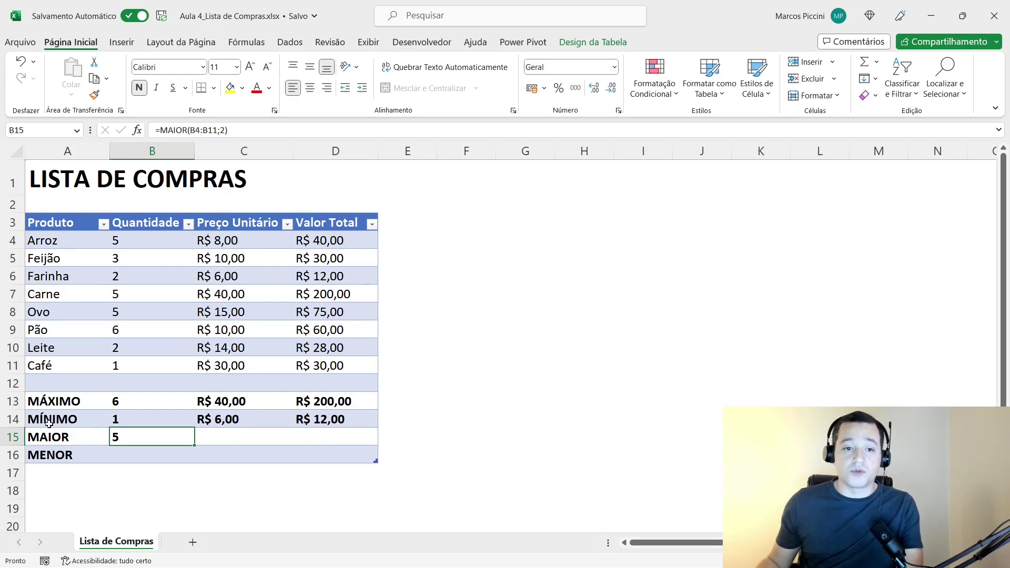
pyautogui.moveTo(133, 359); pyautogui.dragTo(137, 297)
pyautogui.click(127, 314)
pyautogui.click(132, 295)
pyautogui.click(139, 243)
pyautogui.keyDown('ctrl'); pyautogui.click(135, 293); pyautogui.keyUp('ctrl')
pyautogui.keyDown('ctrl'); pyautogui.click(132, 313); pyautogui.keyUp('ctrl')
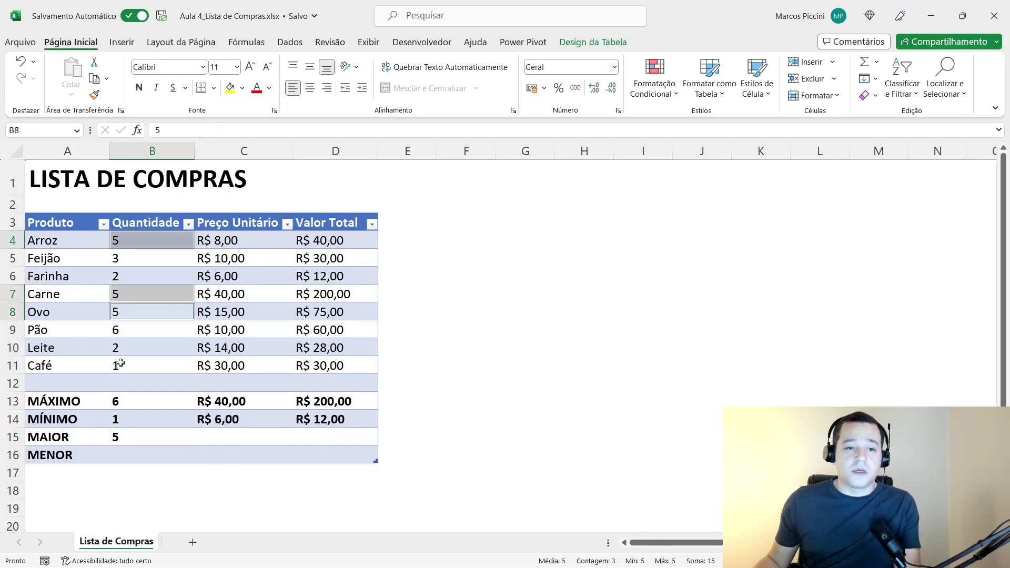
pyautogui.click(141, 243)
pyautogui.press('Down')
pyautogui.press('Down')
pyautogui.press('Down')
pyautogui.press('Up')
pyautogui.press('Up')
pyautogui.press('Up')
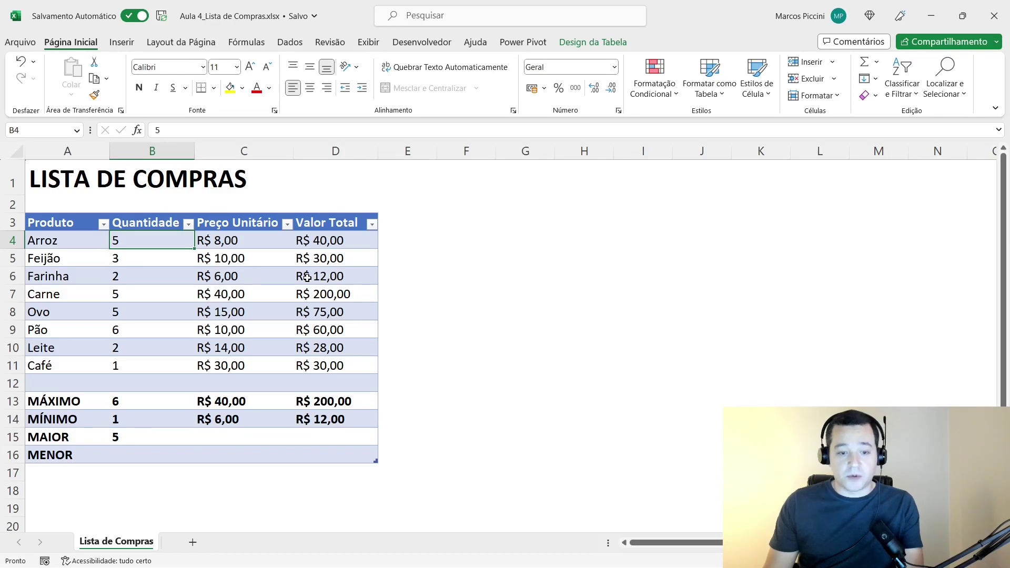
# Set the quantity of Arroz to 4 and the quantity of Carne to 9.
pyautogui.write('4')
pyautogui.press('Return')
pyautogui.press('Down')
pyautogui.press('Down')
pyautogui.press('Down')
pyautogui.press('Up')
pyautogui.write('9')
pyautogui.press('Return')
# Compare the MÁXIMO and MAIOR results in column B with the quantities of Carne and Pão.
pyautogui.press('Down')
pyautogui.press('Down')
pyautogui.press('Down')
pyautogui.press('Down')
pyautogui.press('Down')
pyautogui.press('Down')
pyautogui.press('Down')
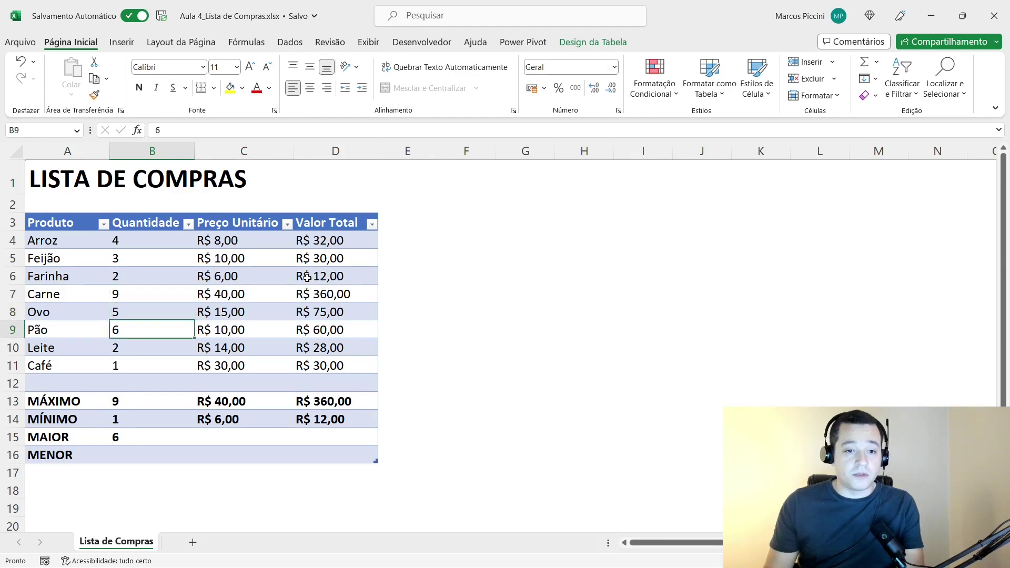
pyautogui.click(134, 329)
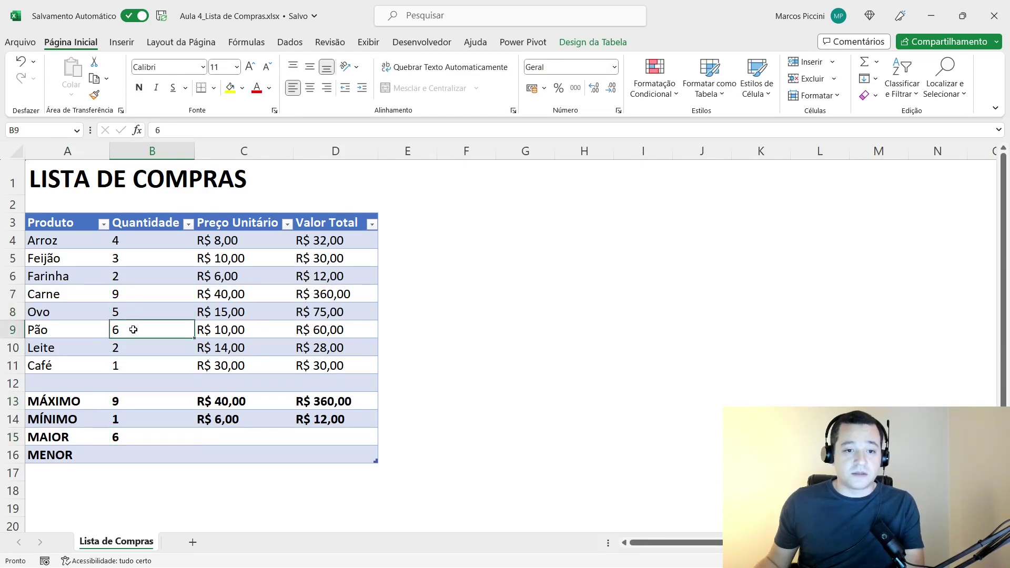
pyautogui.click(128, 441)
pyautogui.click(132, 400)
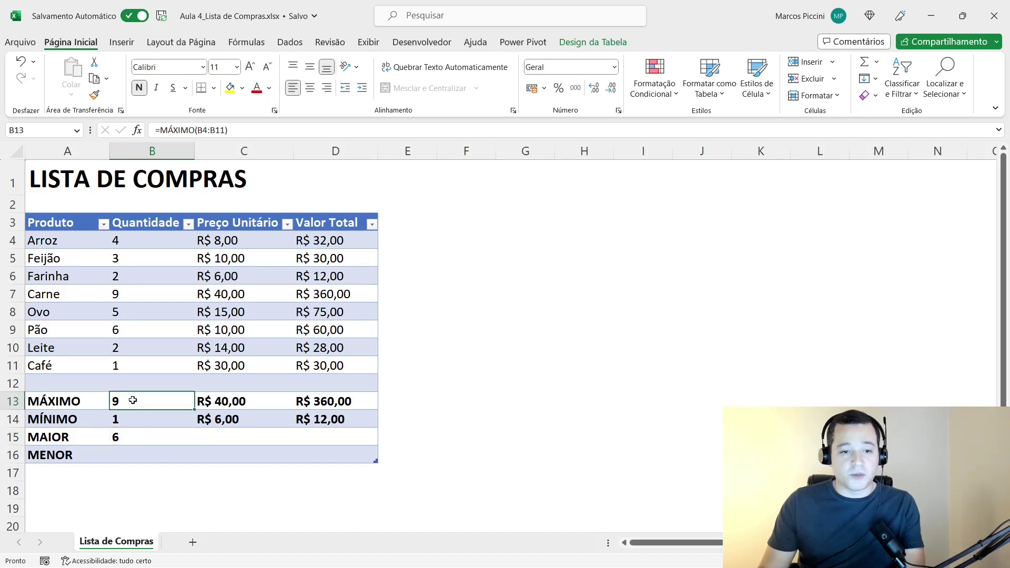
pyautogui.click(136, 295)
pyautogui.click(131, 436)
pyautogui.click(133, 326)
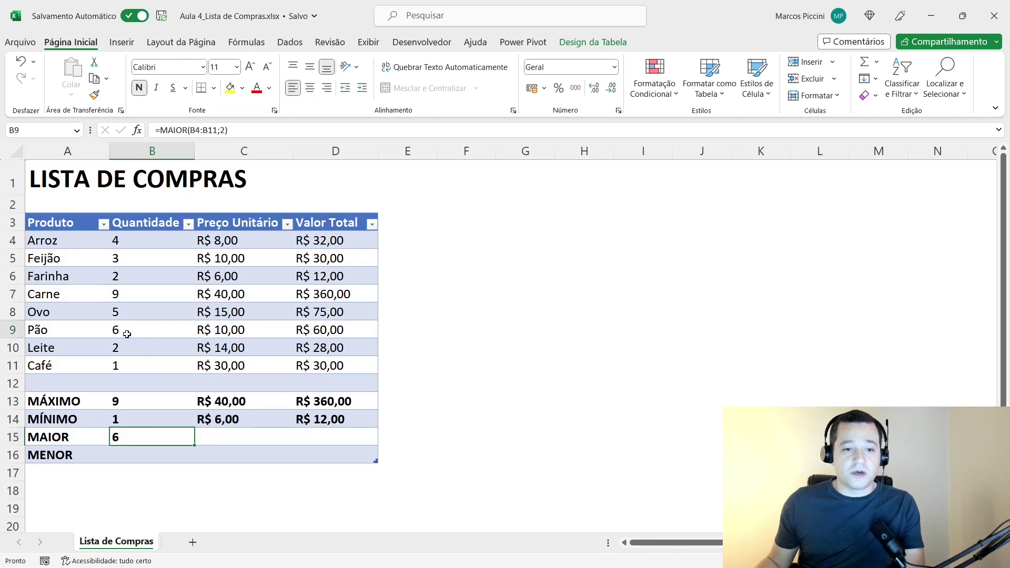
# Set the k argument of the MAIOR formula in B15 to 3 and compare the result with Ovo's quantity.
pyautogui.click(131, 436)
pyautogui.press('F2')
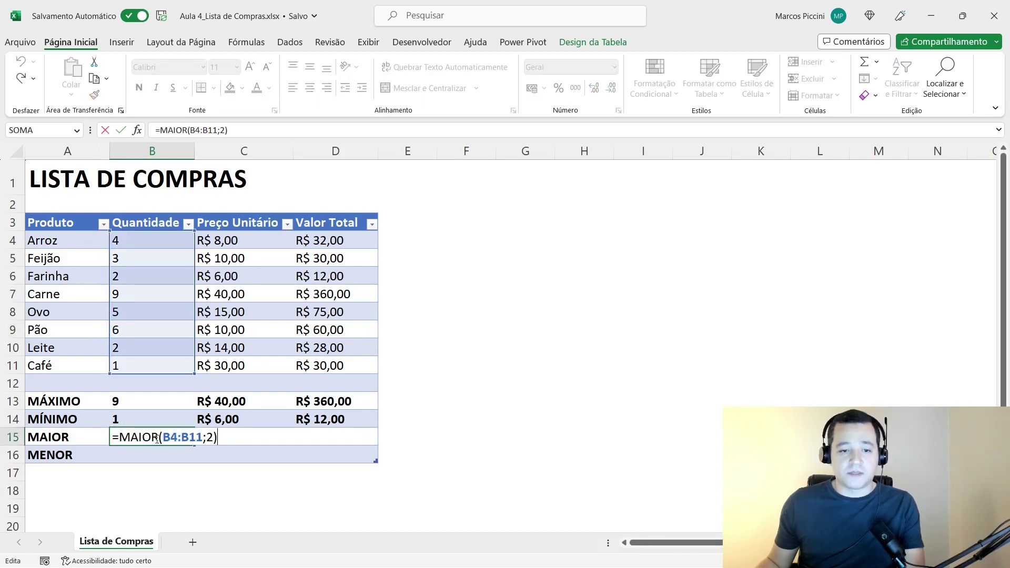
pyautogui.press('Left')
pyautogui.press('BackSpace')
pyautogui.write('3')
pyautogui.press('Return')
pyautogui.press('Up')
pyautogui.moveTo(64, 311); pyautogui.dragTo(132, 312)
pyautogui.click(129, 440)
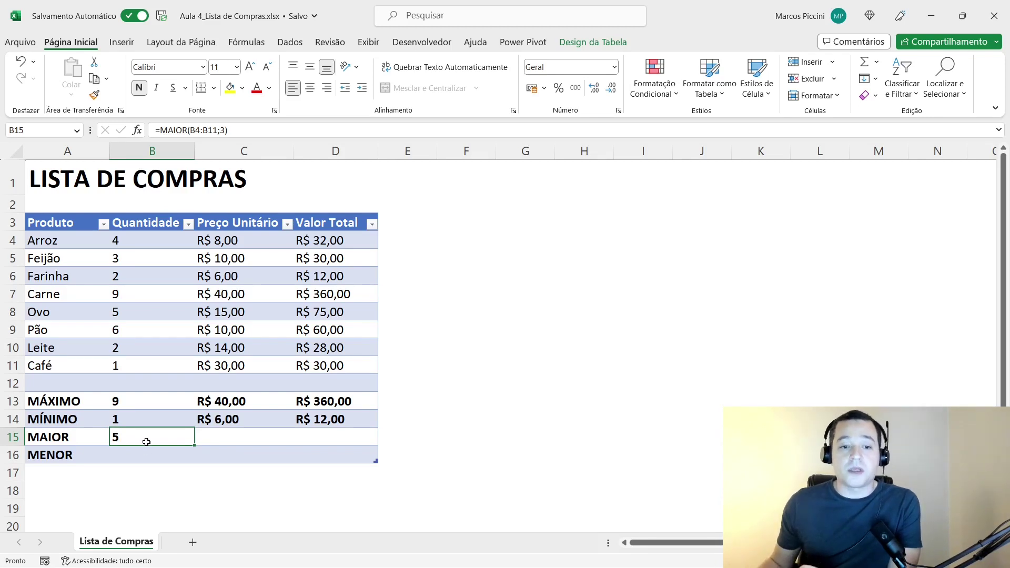
# Enter the ranking positions 1 to 5 down cells F4:F8, beside the table.
pyautogui.click(464, 239)
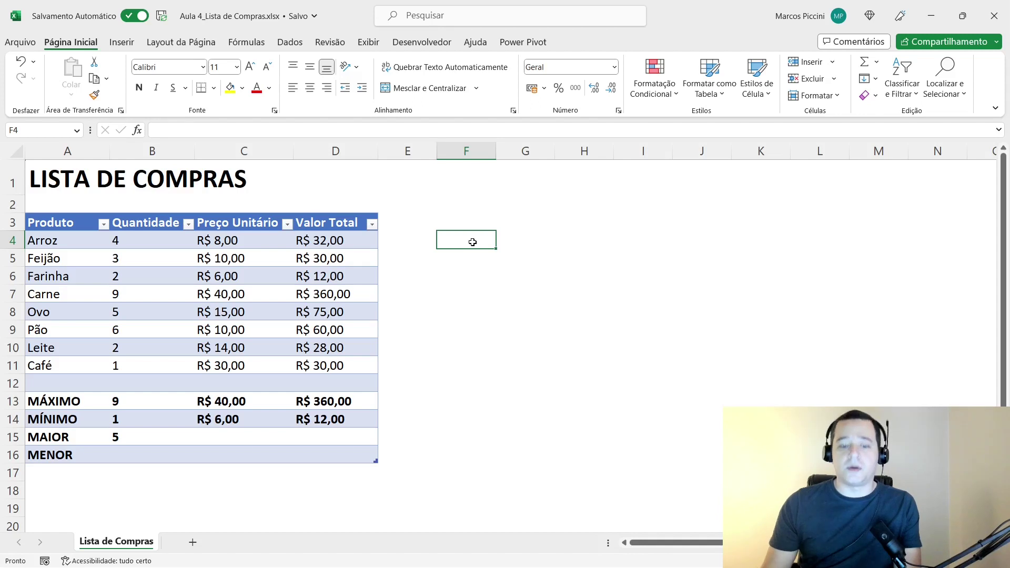
pyautogui.write('1')
pyautogui.press('Return')
pyautogui.write('2')
pyautogui.press('Return')
pyautogui.write('3')
pyautogui.press('Return')
pyautogui.write('4')
pyautogui.press('Return')
pyautogui.moveTo(471, 241); pyautogui.dragTo(465, 295)
pyautogui.click(458, 239)
pyautogui.click(466, 311)
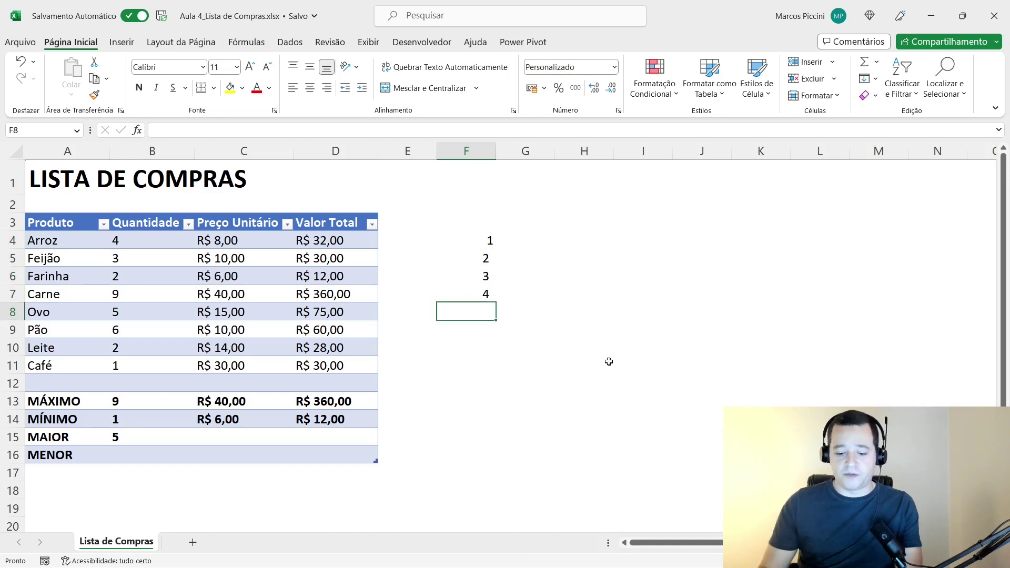
pyautogui.write('5')
# Review the ranking numbers in F4:F8 cell by cell, checking their number format and alignment.
pyautogui.press('Up')
pyautogui.press('Up')
pyautogui.press('Up')
pyautogui.press('Up')
pyautogui.press('Down')
pyautogui.press('Down')
pyautogui.press('Down')
pyautogui.press('Down')
pyautogui.moveTo(463, 239); pyautogui.dragTo(462, 323)
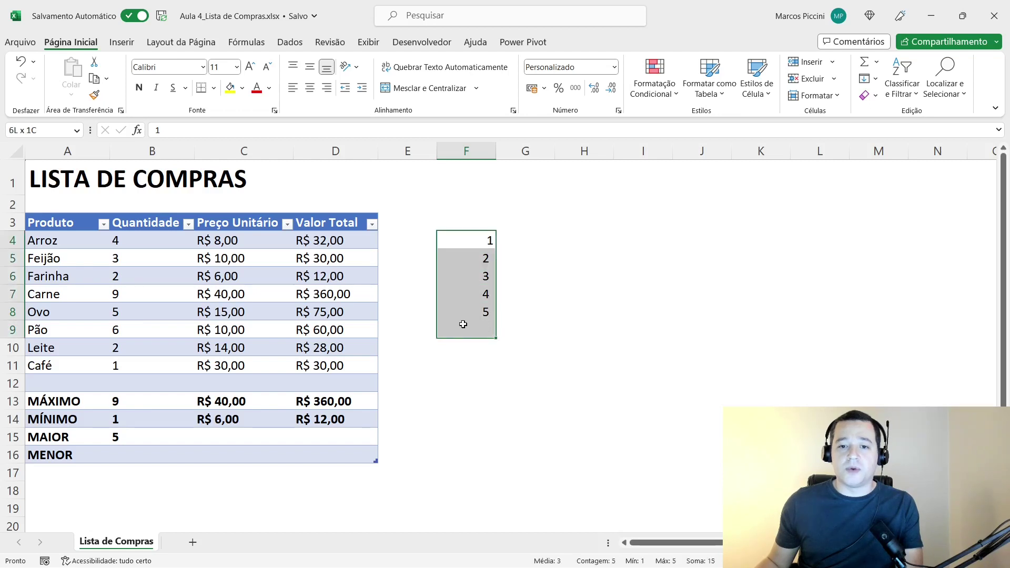
pyautogui.click(462, 261)
pyautogui.click(464, 242)
pyautogui.press('Down')
pyautogui.press('Down')
pyautogui.press('Down')
pyautogui.press('Down')
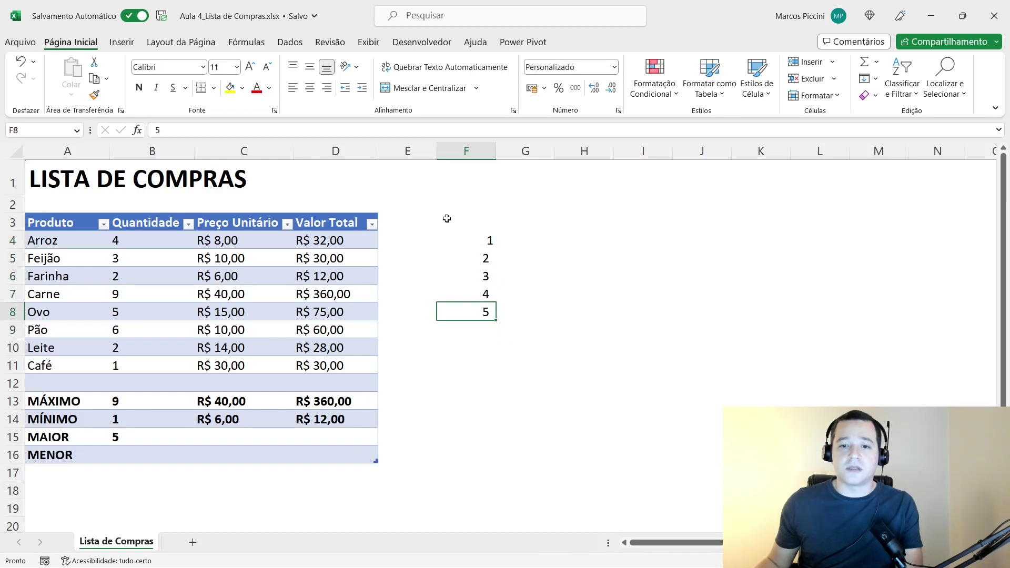
pyautogui.click(471, 152)
pyautogui.click(467, 242)
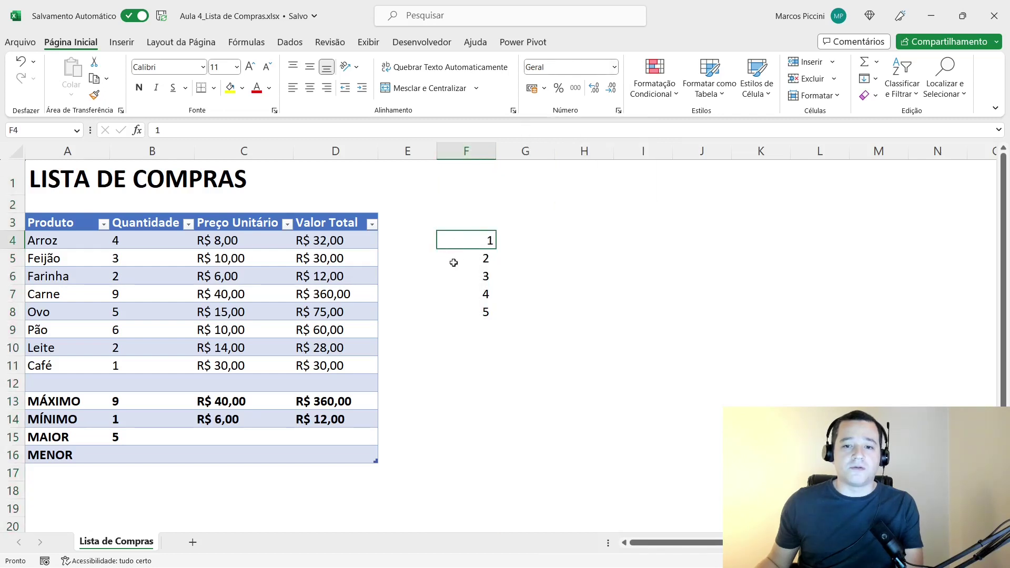
pyautogui.press('Down')
pyautogui.press('Down')
pyautogui.press('Down')
pyautogui.press('Down')
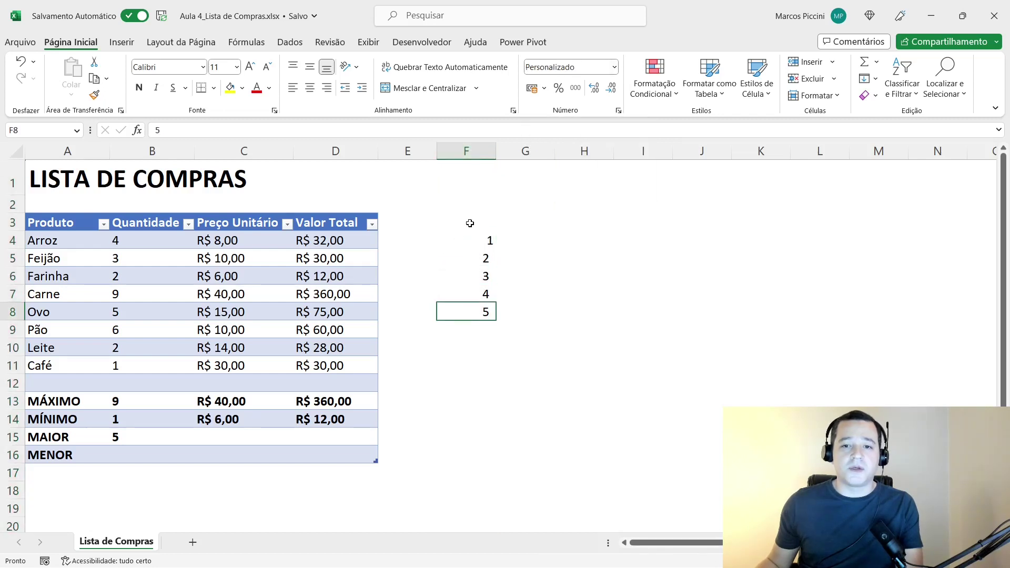
# Apply the Geral number format to the whole of column F and check the ranking numbers.
pyautogui.click(466, 151)
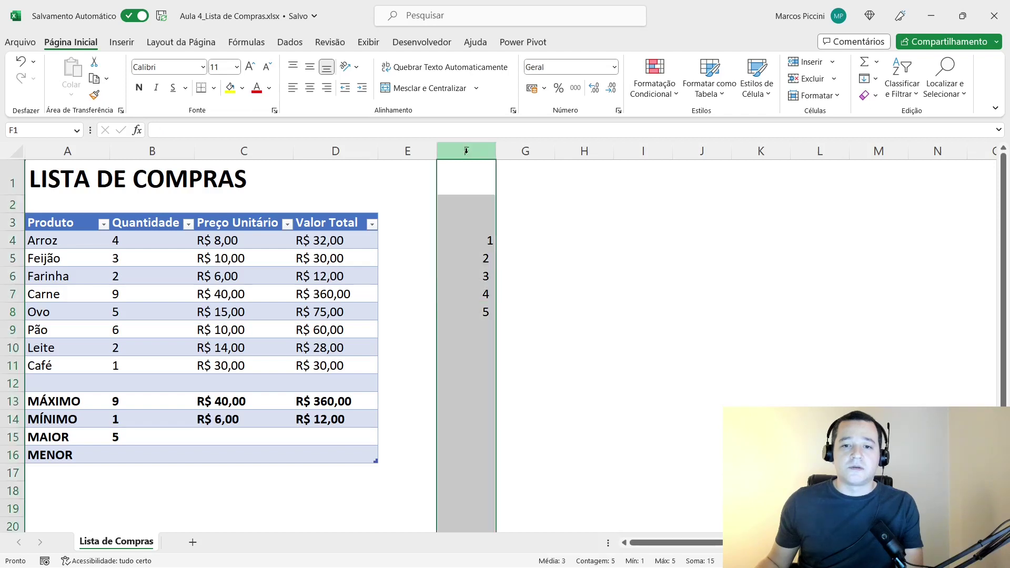
pyautogui.click(614, 67)
pyautogui.click(597, 100)
pyautogui.moveTo(461, 244); pyautogui.dragTo(460, 327)
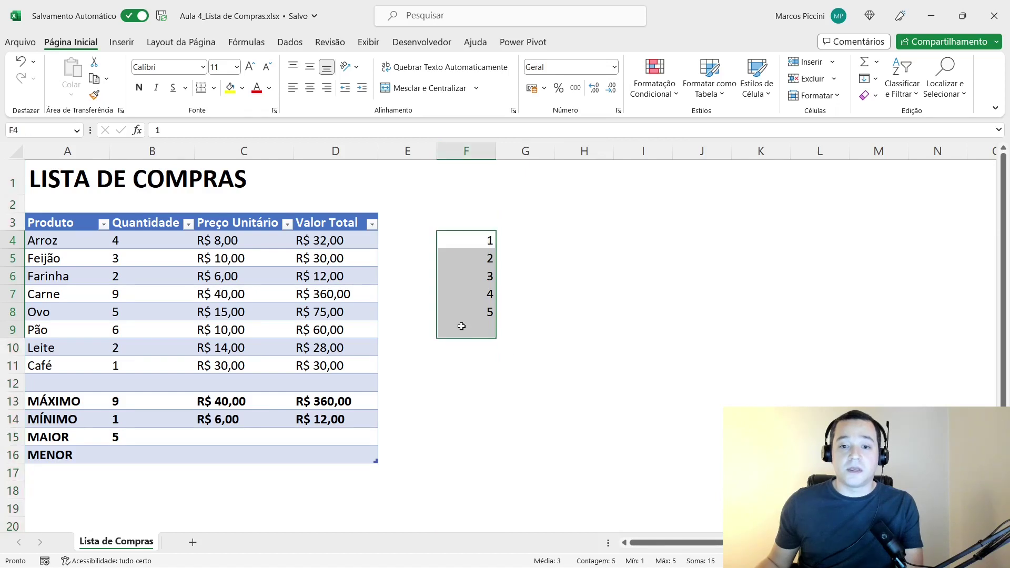
pyautogui.click(466, 239)
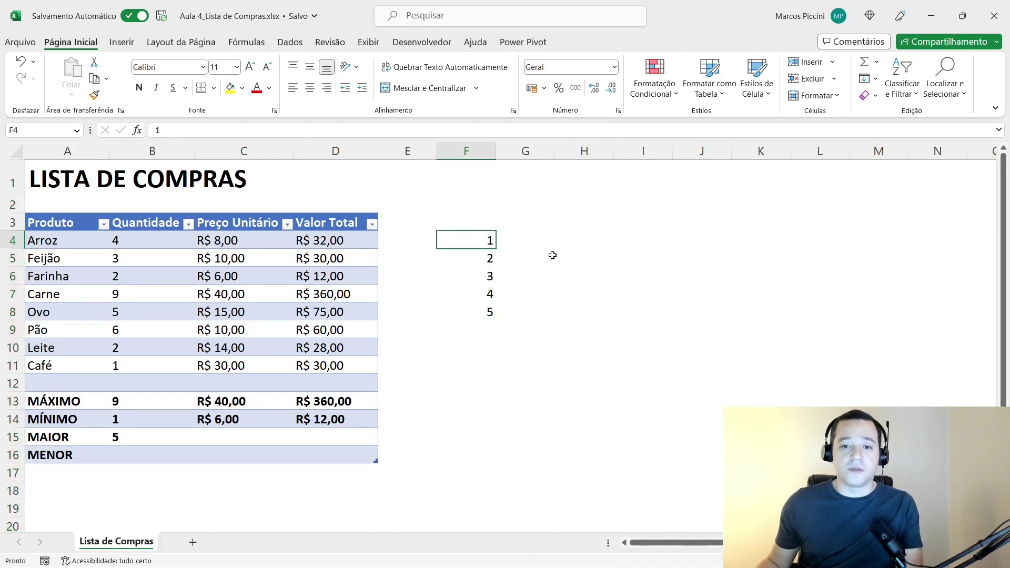
# Enter =MAIOR(B4:B11;F4) in G4, taking the k argument from the ranking number beside it.
pyautogui.click(516, 239)
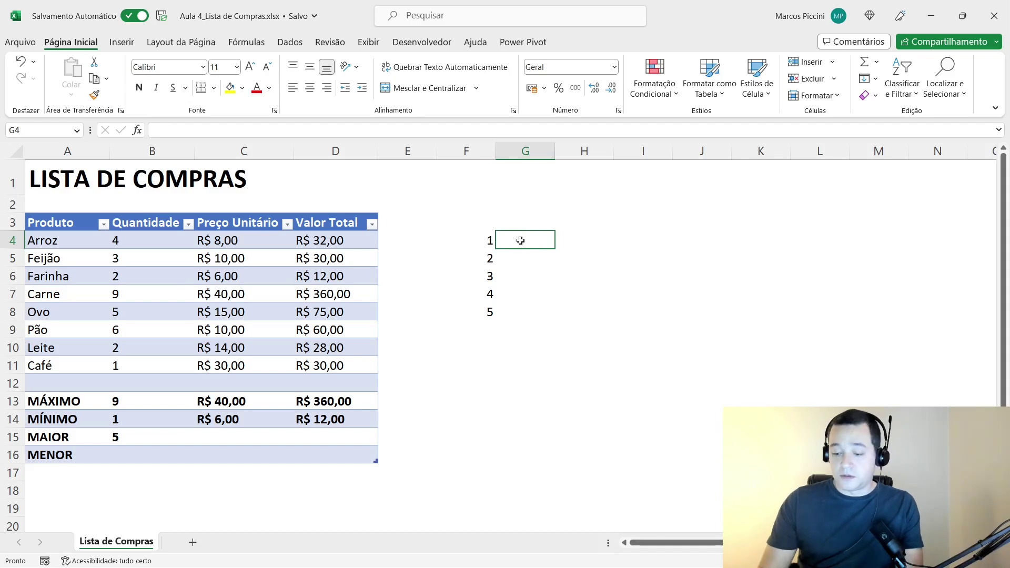
pyautogui.write('=')
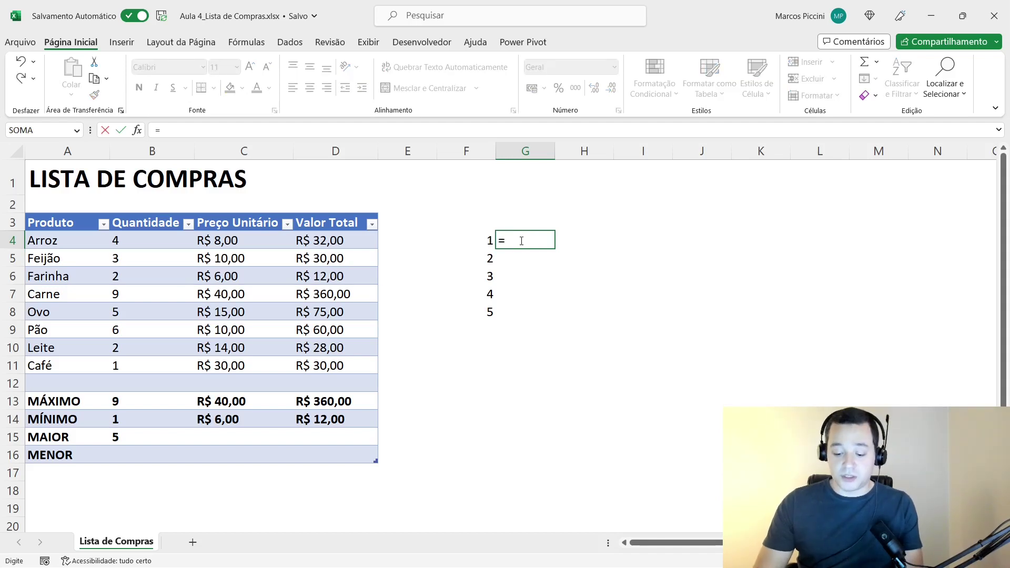
pyautogui.write('MAIOR')
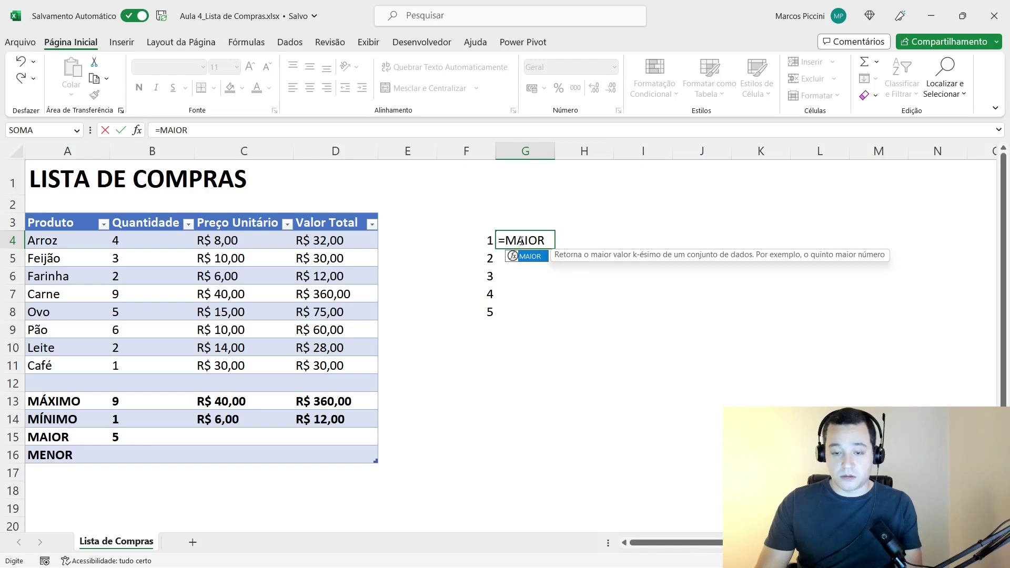
pyautogui.write('(')
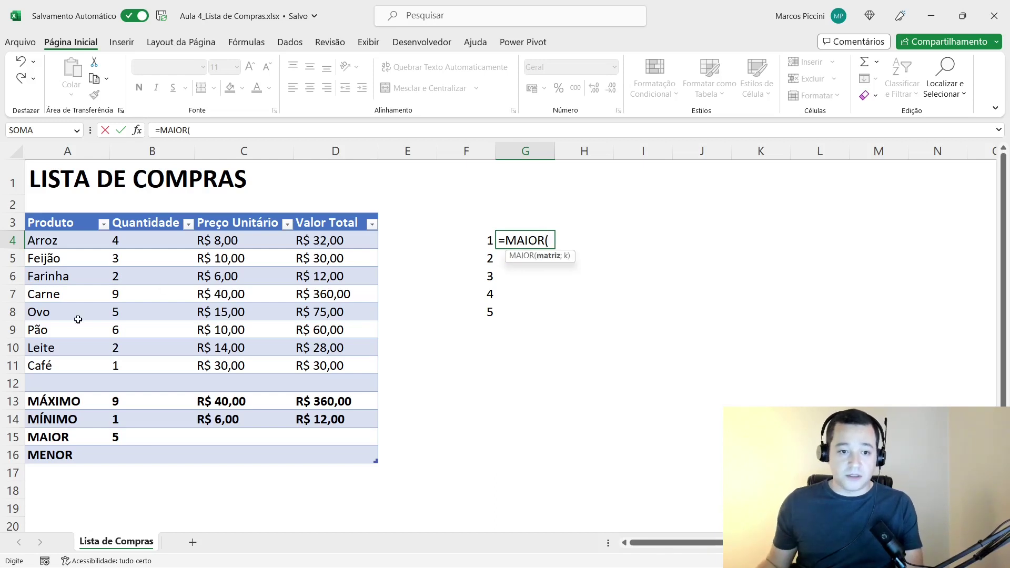
pyautogui.moveTo(140, 242); pyautogui.dragTo(138, 364)
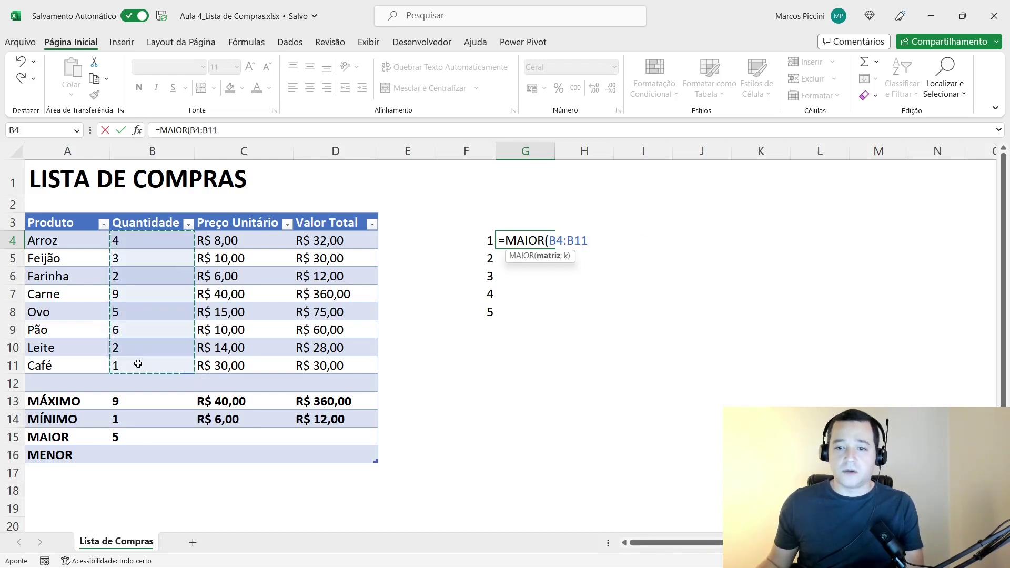
pyautogui.write(';')
pyautogui.click(474, 245)
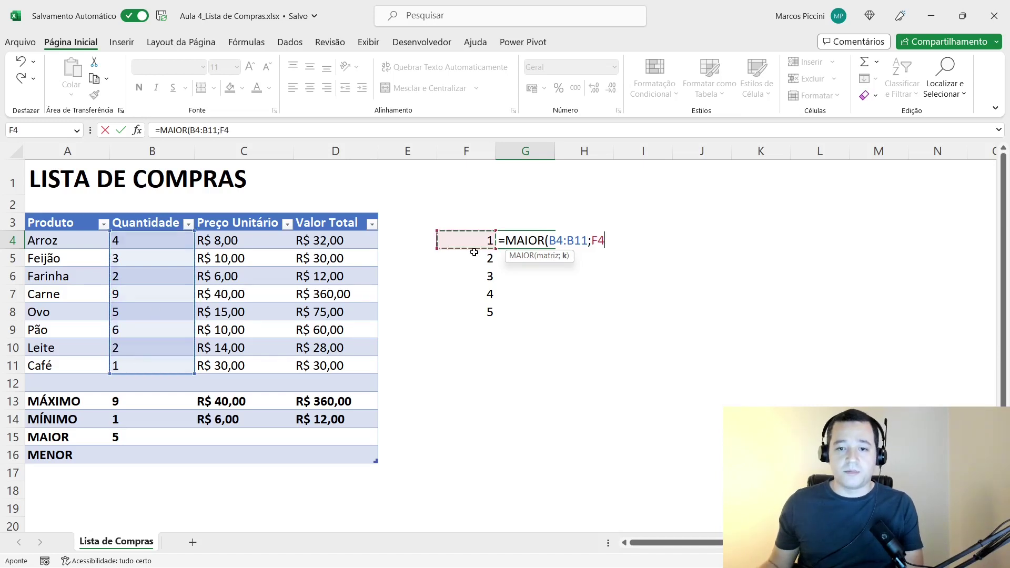
pyautogui.press('Return')
pyautogui.press('Up')
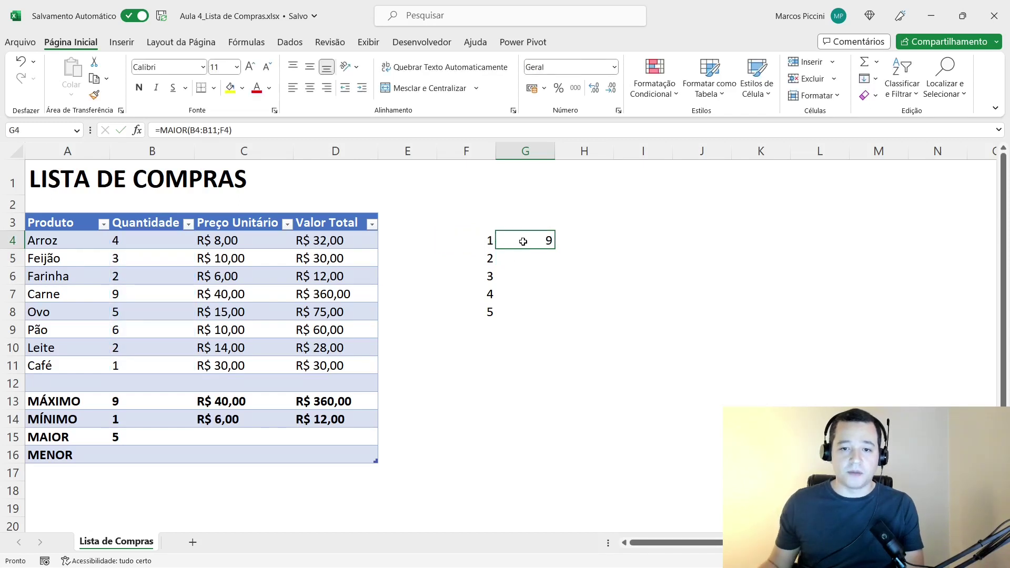
# Fill the MAIOR formula from G4 down to G8 and inspect each copied formula.
pyautogui.moveTo(555, 250); pyautogui.dragTo(549, 317)
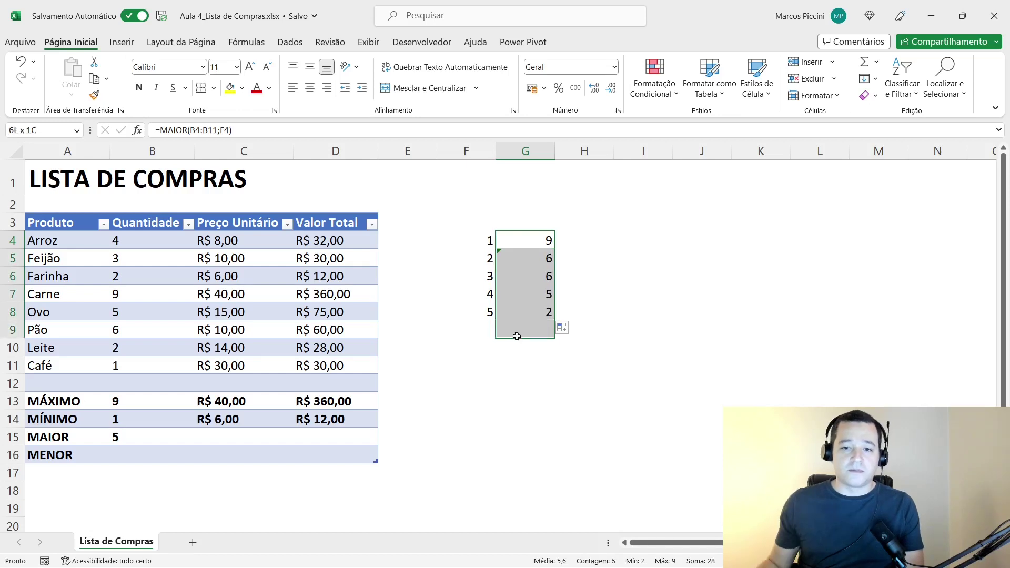
pyautogui.click(523, 246)
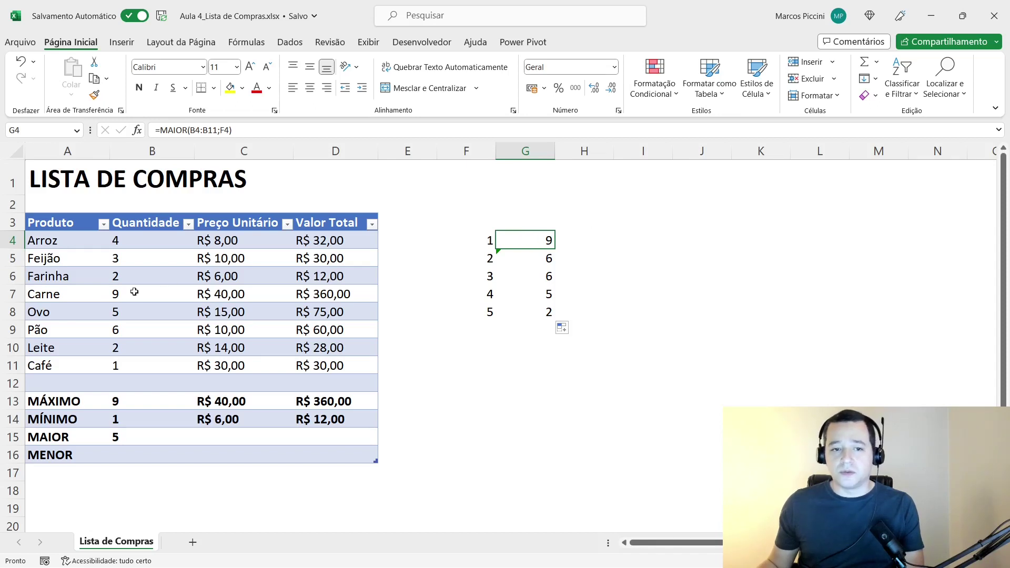
pyautogui.press('Down')
pyautogui.press('Down')
pyautogui.press('Down')
pyautogui.press('Down')
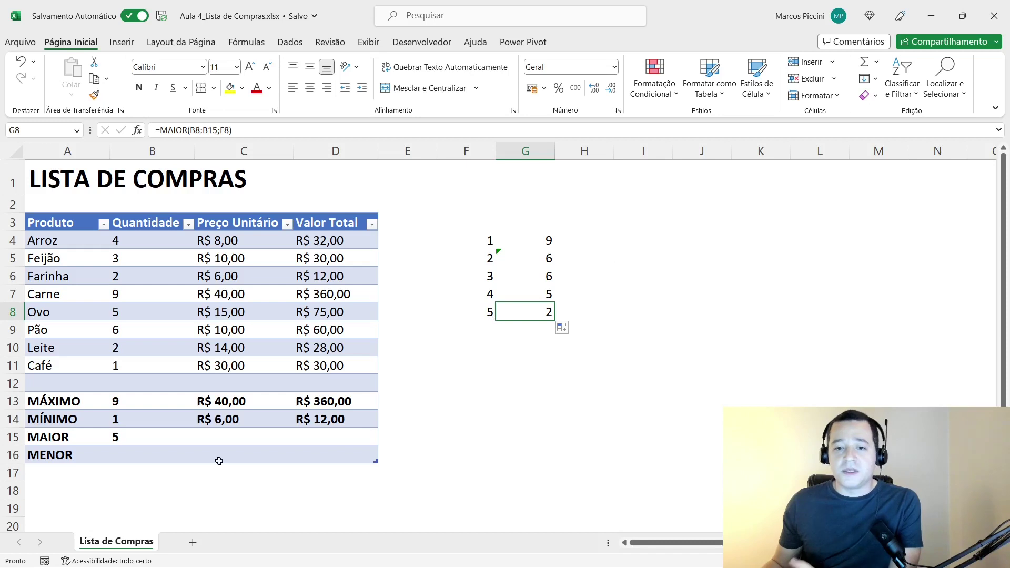
# Enter =MENOR(B4:B11;1) in B16 to return the smallest value of the Quantidade column.
pyautogui.click(107, 454)
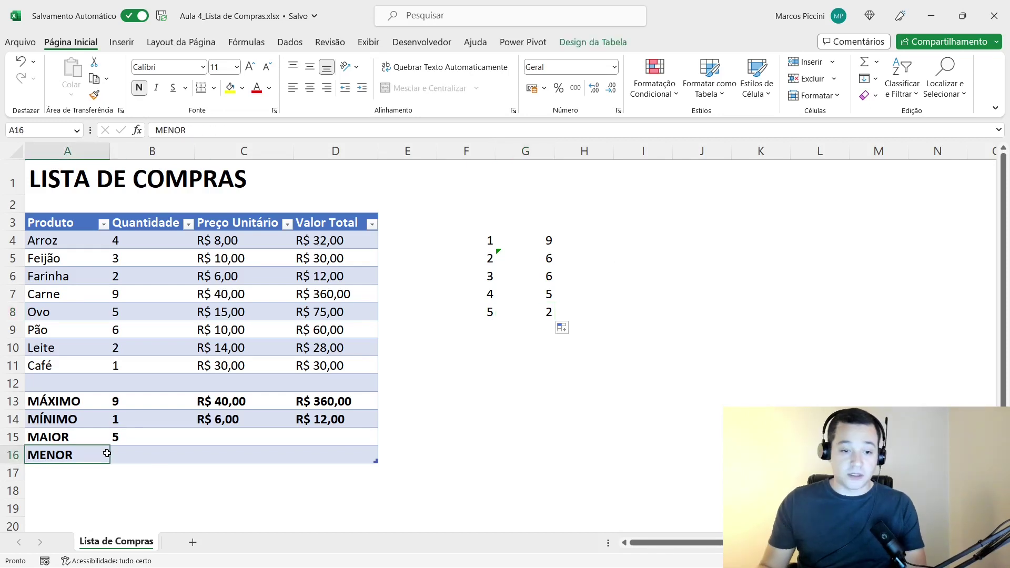
pyautogui.press('Right')
pyautogui.write('=')
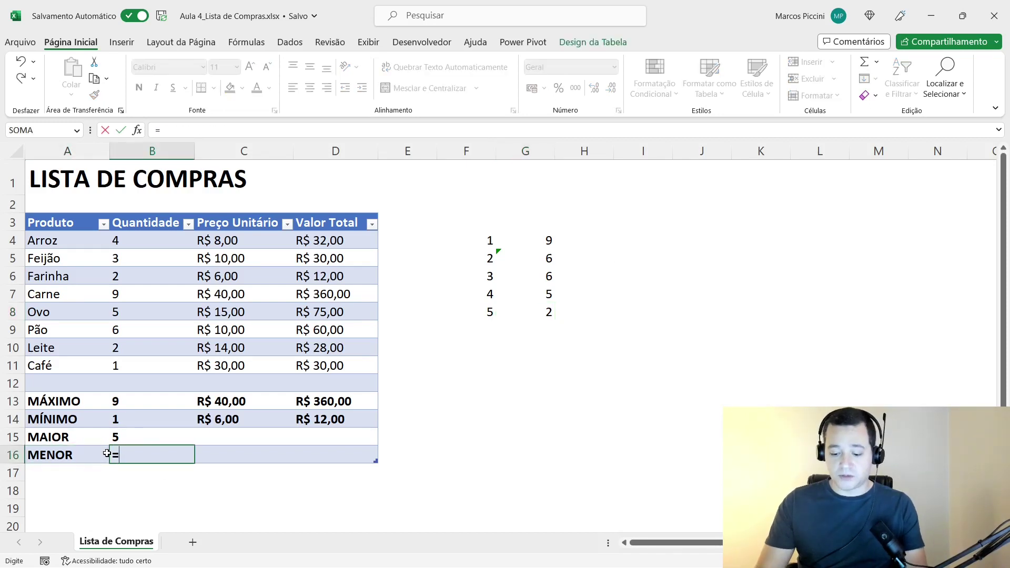
pyautogui.write('MENOR')
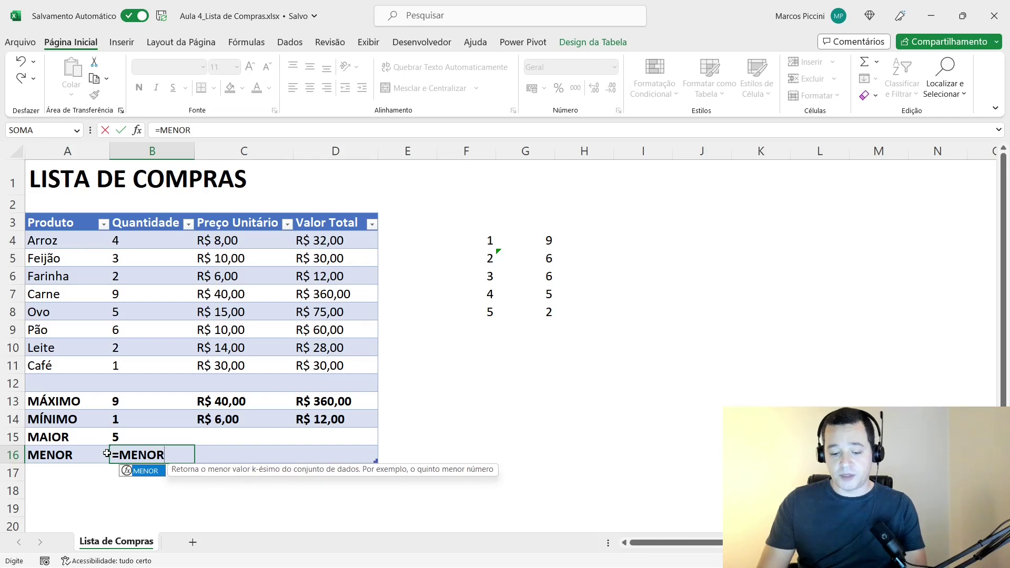
pyautogui.write('(')
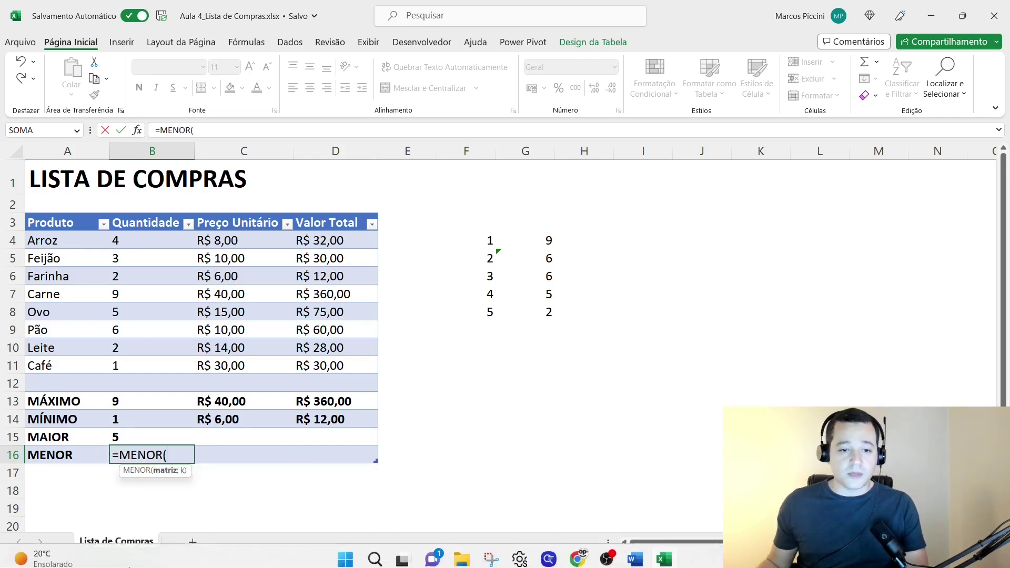
pyautogui.click(134, 240)
pyautogui.moveTo(134, 241); pyautogui.dragTo(124, 364)
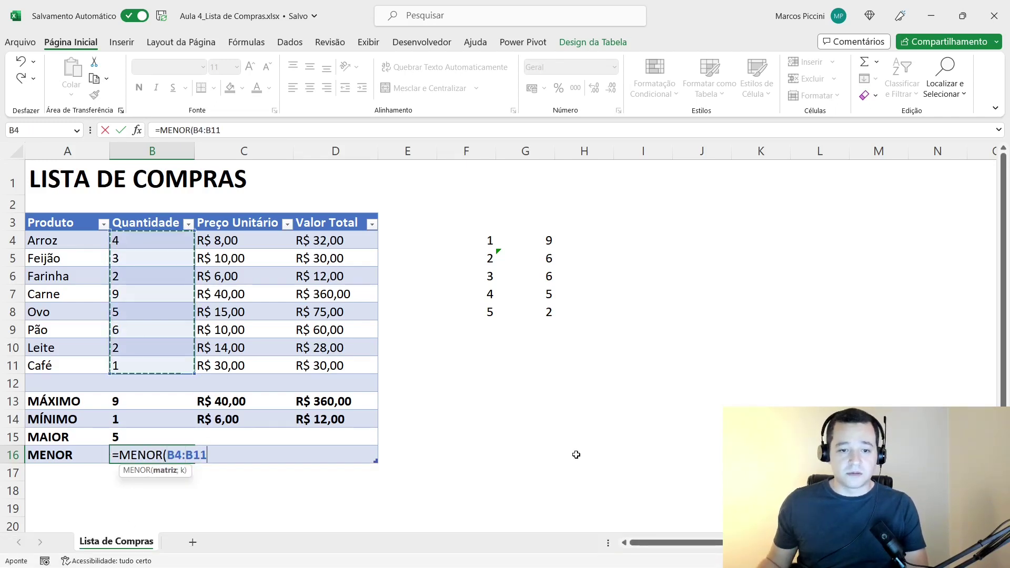
pyautogui.write(';1')
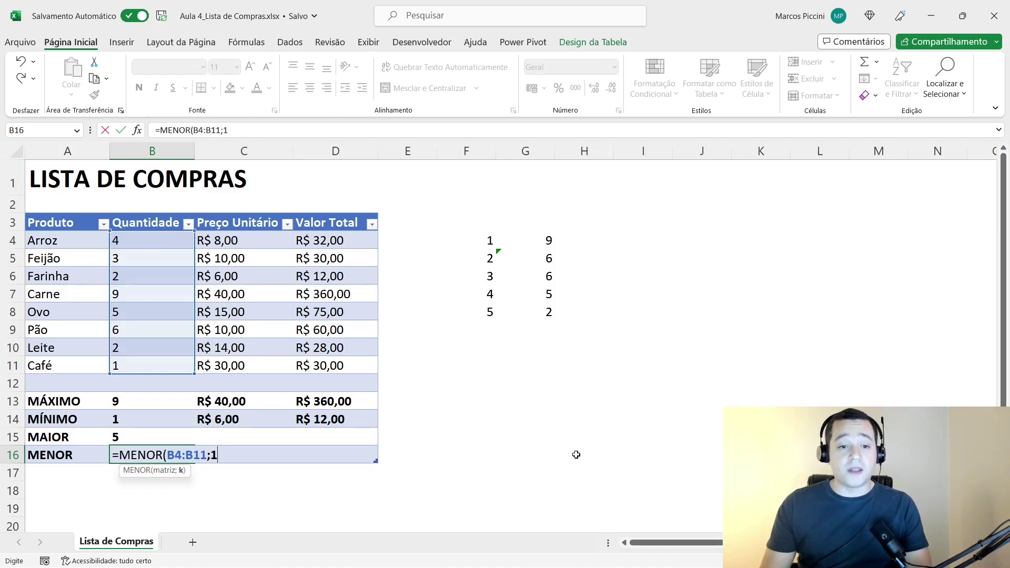
pyautogui.press('Return')
pyautogui.press('Up')
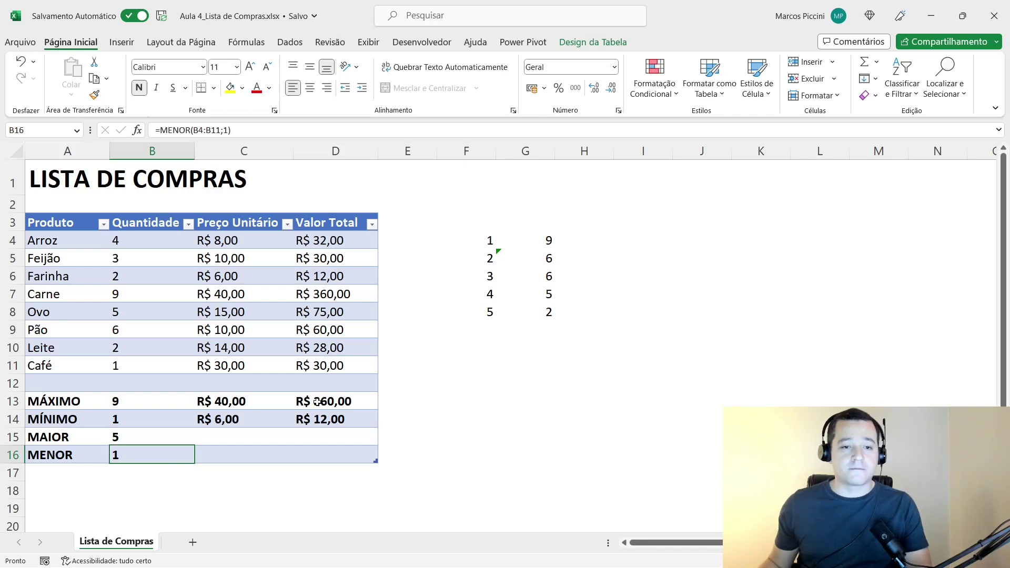
# Compare the MENOR result in B16 with the Café row's quantity.
pyautogui.click(149, 365)
pyautogui.moveTo(74, 365); pyautogui.dragTo(127, 367)
pyautogui.click(127, 455)
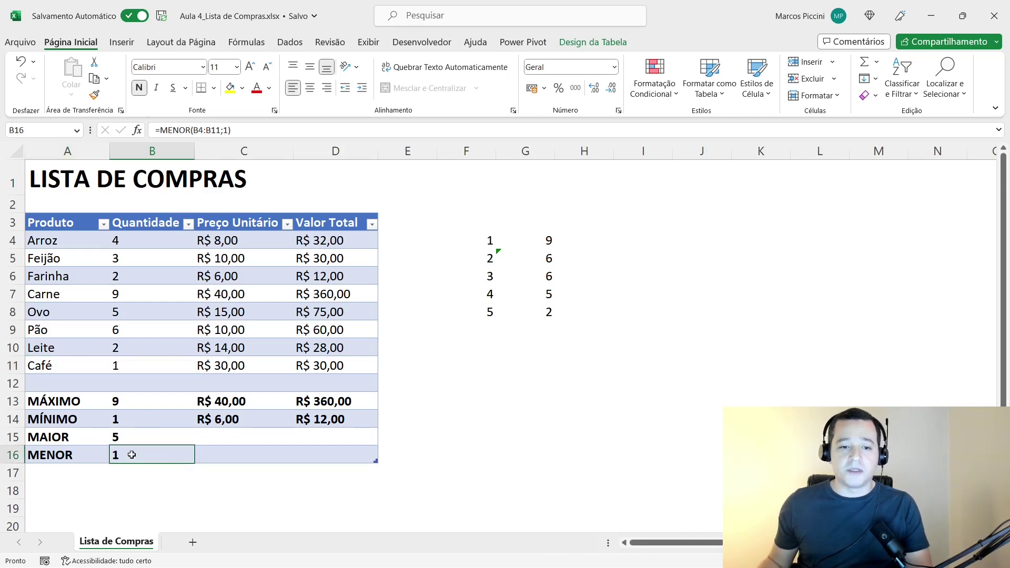
# Fill the MAIOR and MENOR formulas from column B across the Preço Unitário and Valor Total columns.
pyautogui.click(136, 437)
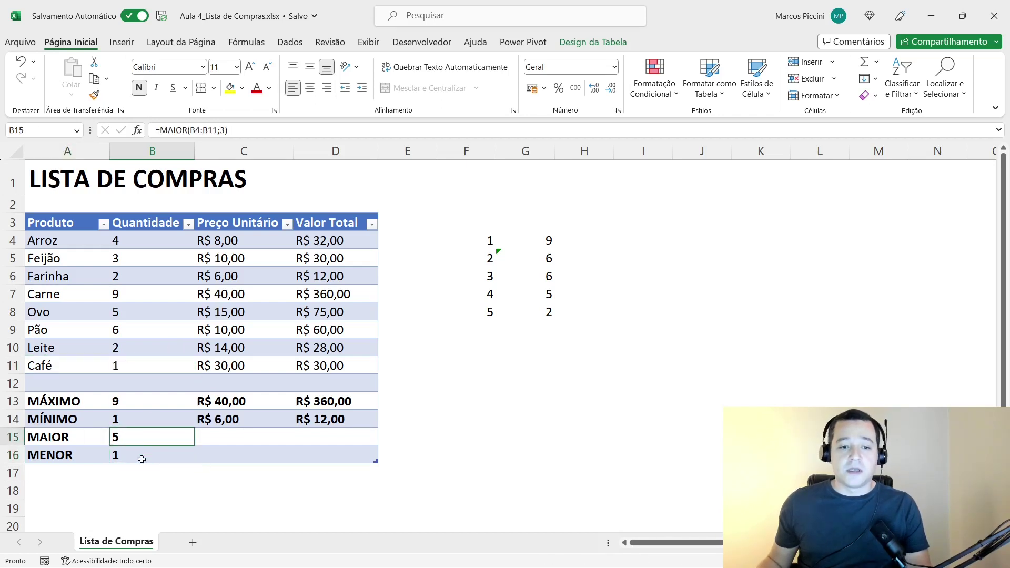
pyautogui.moveTo(140, 437); pyautogui.dragTo(368, 445)
pyautogui.click(188, 440)
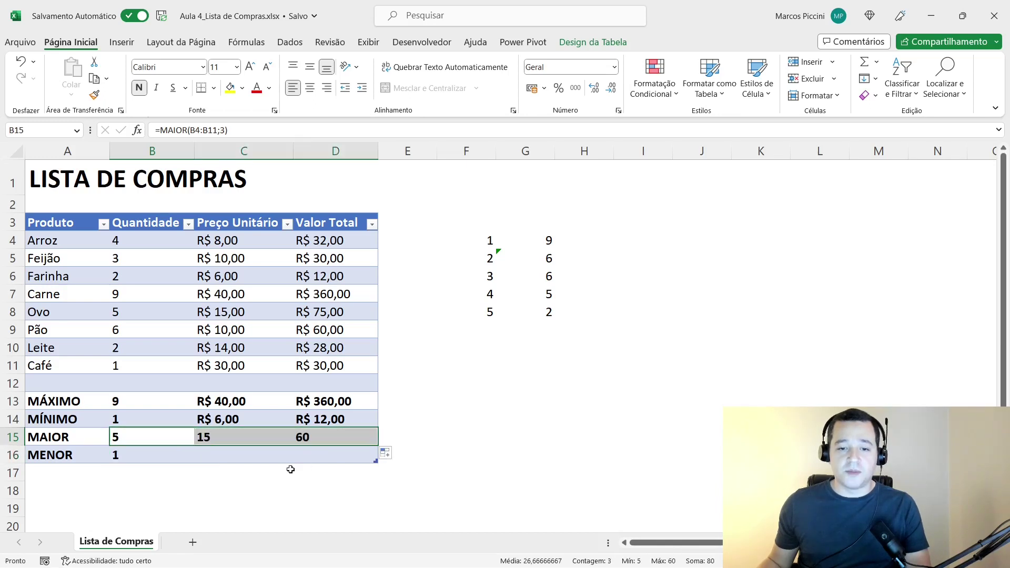
pyautogui.click(143, 456)
pyautogui.moveTo(194, 462); pyautogui.dragTo(368, 456)
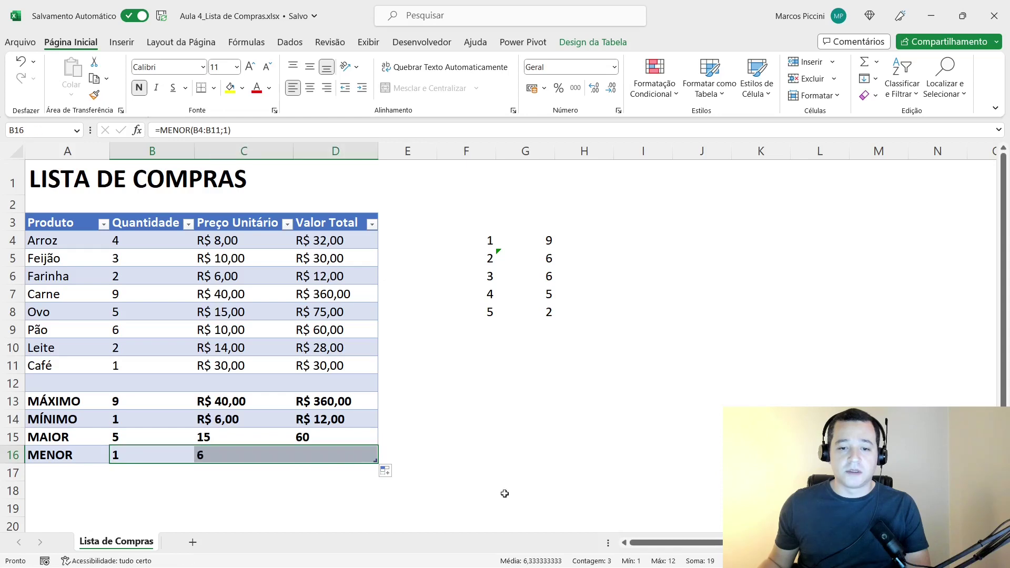
# Apply the Moeda number format to the MAIOR and MENOR results in C15:D16.
pyautogui.moveTo(249, 442); pyautogui.dragTo(345, 455)
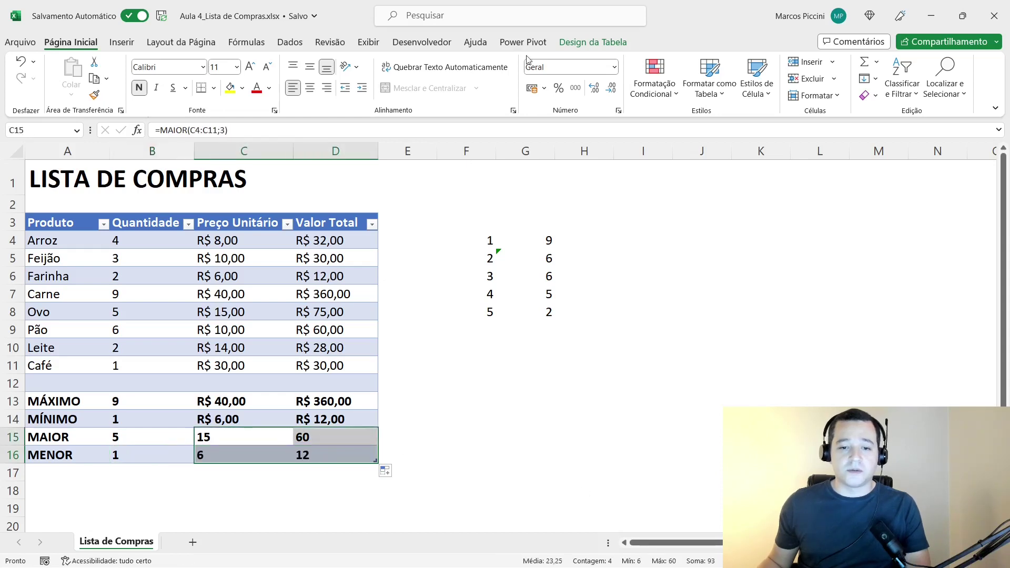
pyautogui.click(613, 68)
pyautogui.click(573, 150)
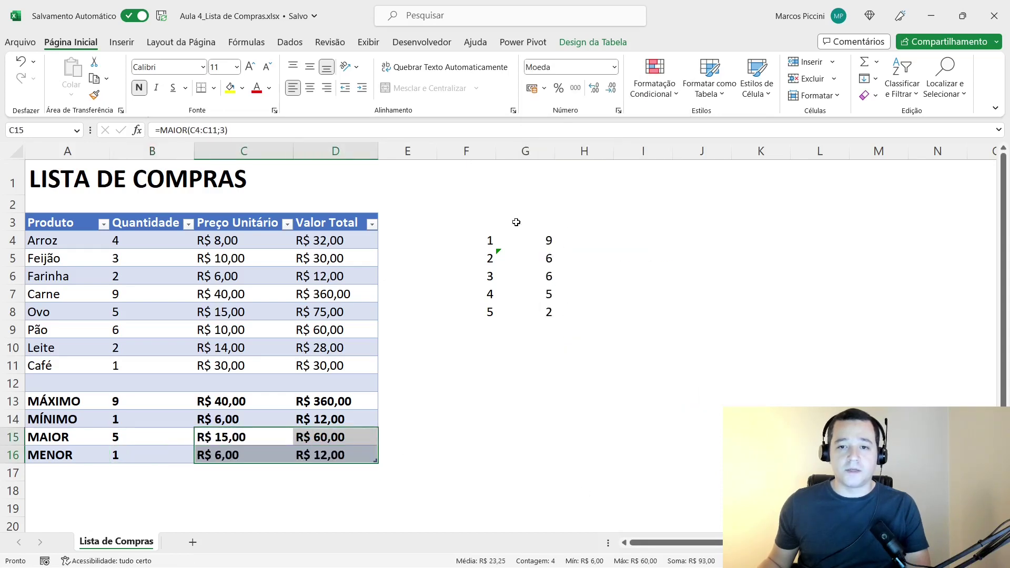
# Inspect the copied MAIOR and MENOR formulas in rows 15 and 16 and compare them with the Farinha row.
pyautogui.click(266, 441)
pyautogui.click(118, 437)
pyautogui.click(234, 444)
pyautogui.click(317, 437)
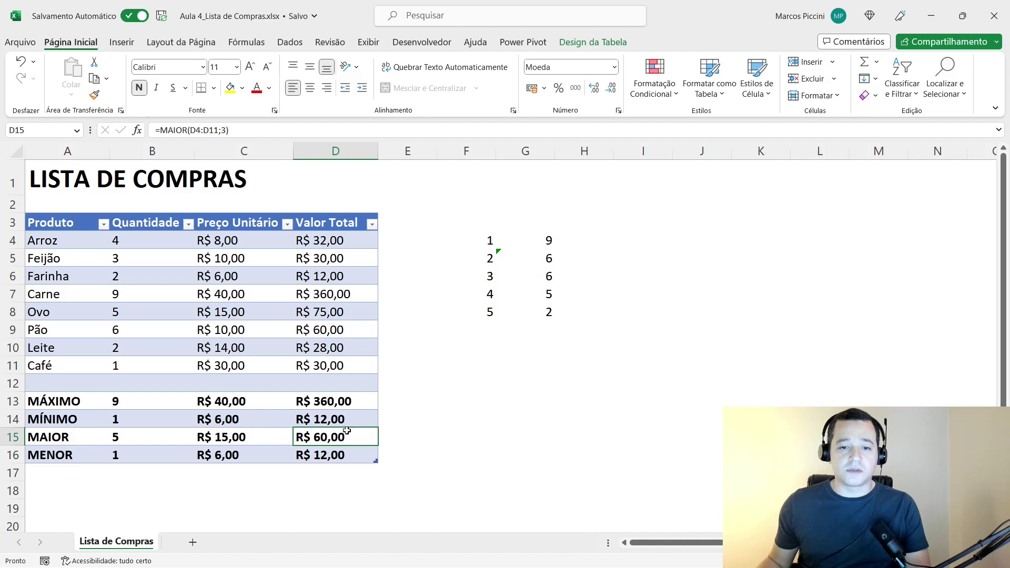
pyautogui.click(226, 456)
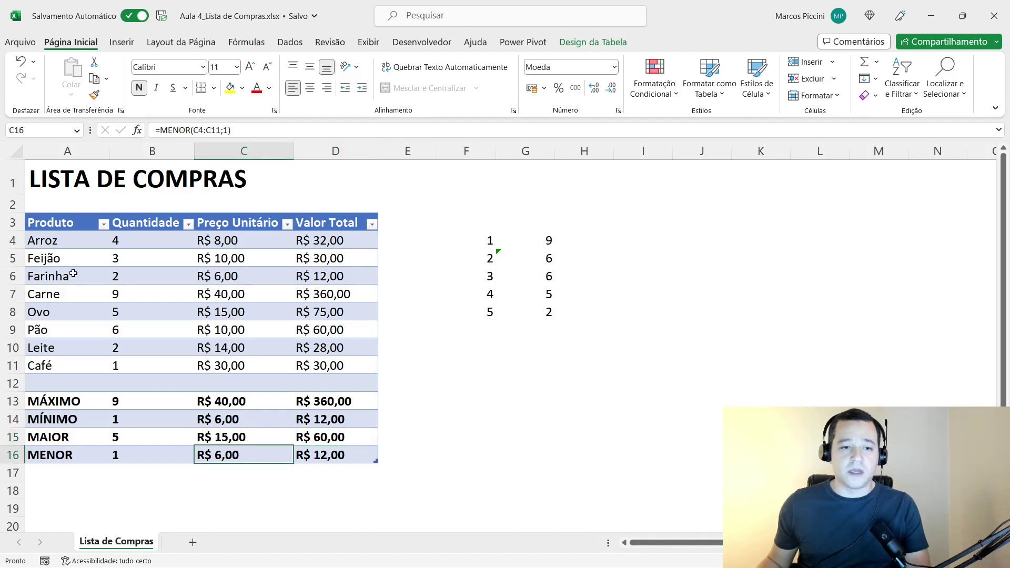
pyautogui.click(79, 275)
pyautogui.moveTo(79, 275); pyautogui.dragTo(317, 274)
pyautogui.click(230, 456)
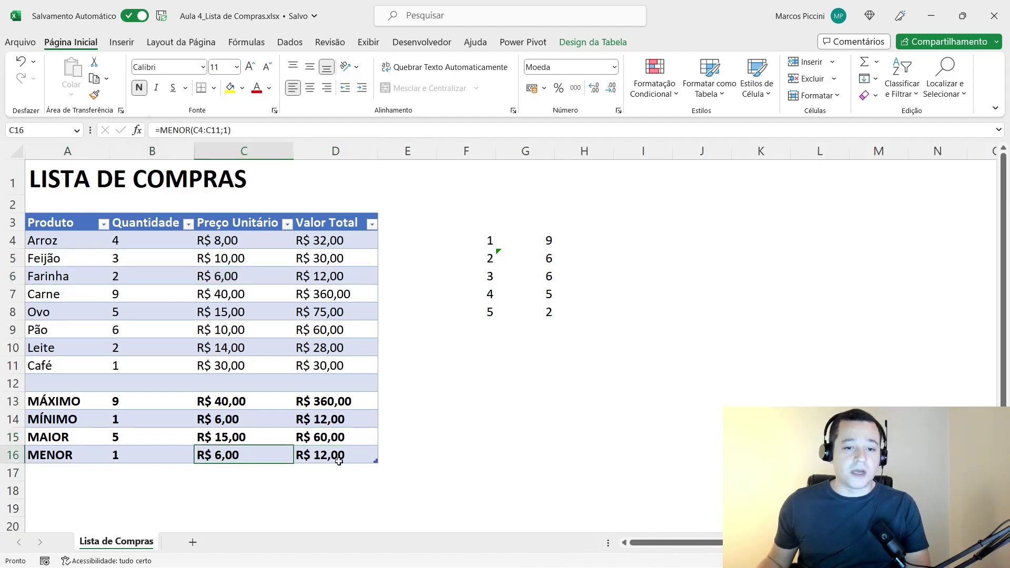
pyautogui.click(326, 449)
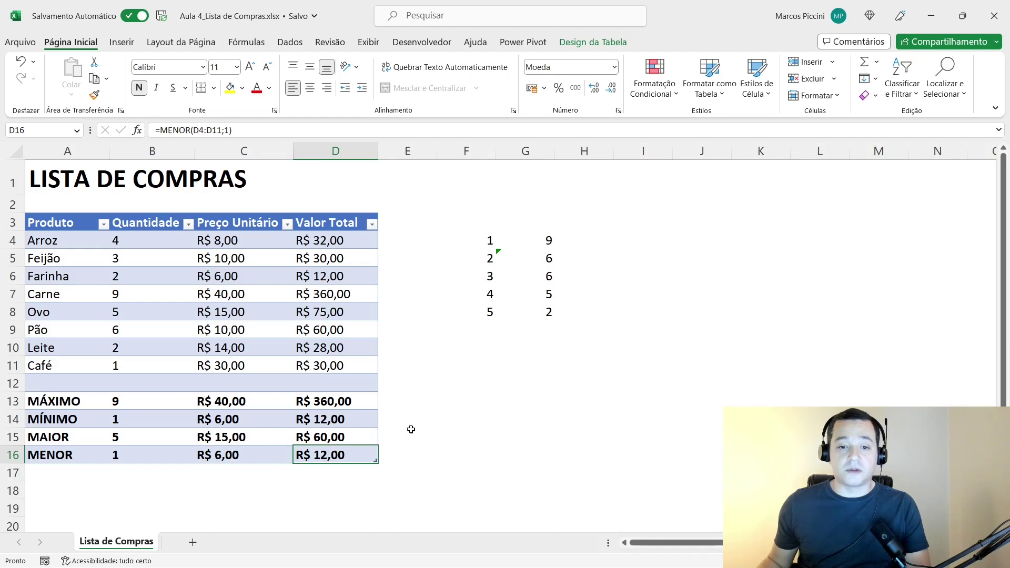
# Clear the ranking list in F4:H8 and review the MAIOR and MENOR rows of the table.
pyautogui.moveTo(497, 243); pyautogui.dragTo(605, 315)
pyautogui.press('Delete')
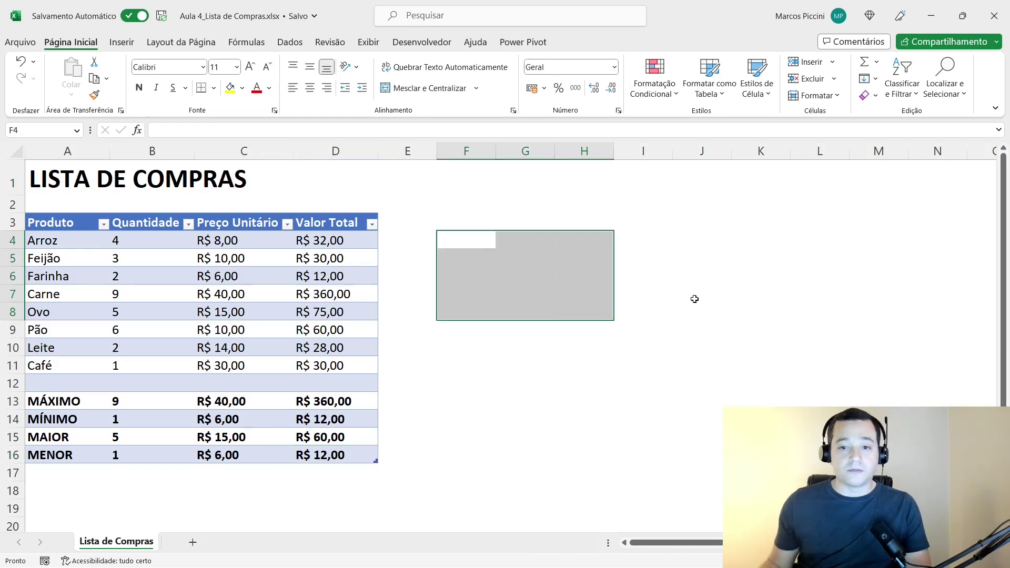
pyautogui.click(456, 240)
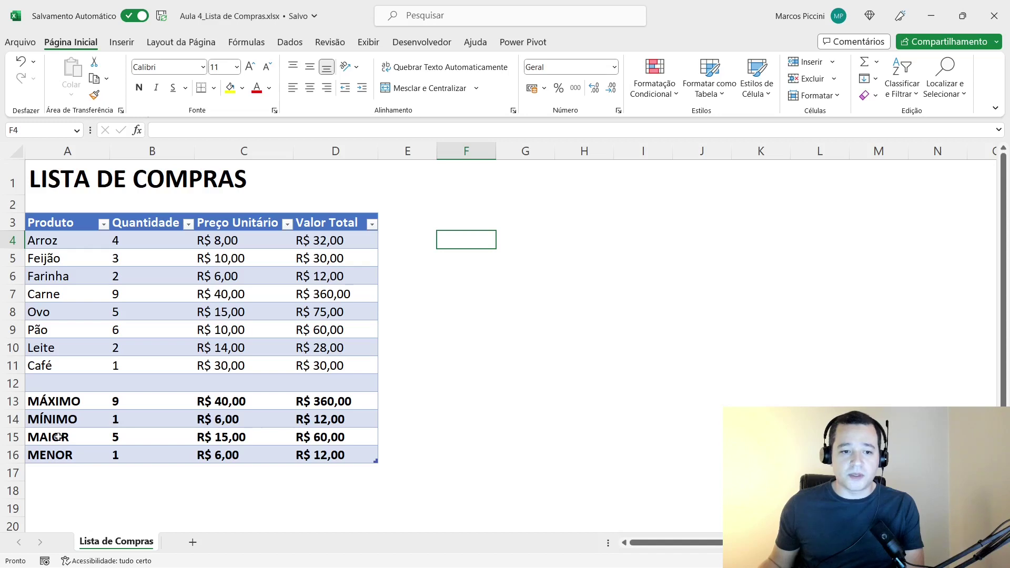
pyautogui.moveTo(58, 437); pyautogui.dragTo(337, 456)
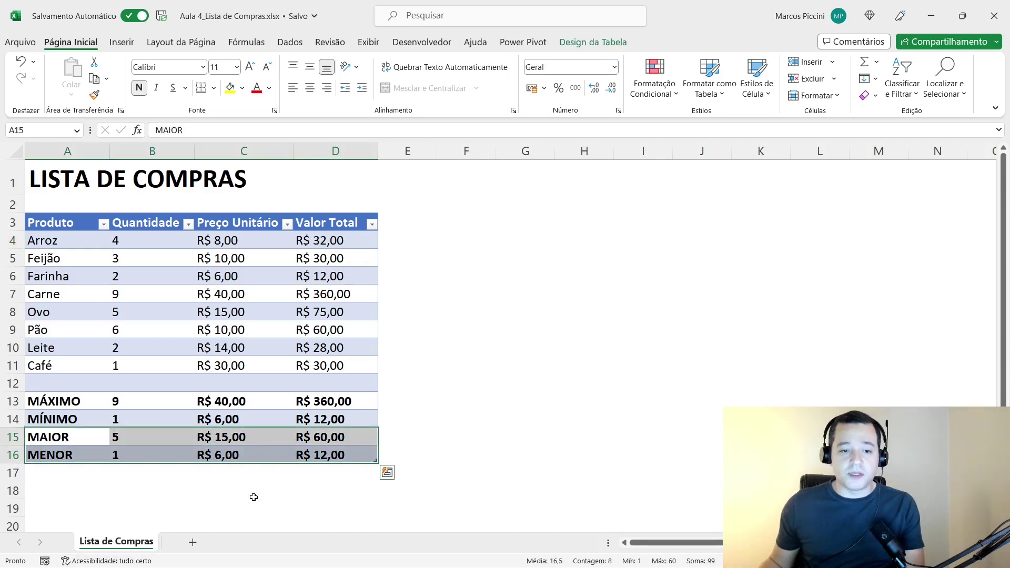
pyautogui.click(399, 453)
# Add a new worksheet to the workbook and hide its gridlines.
pyautogui.click(192, 542)
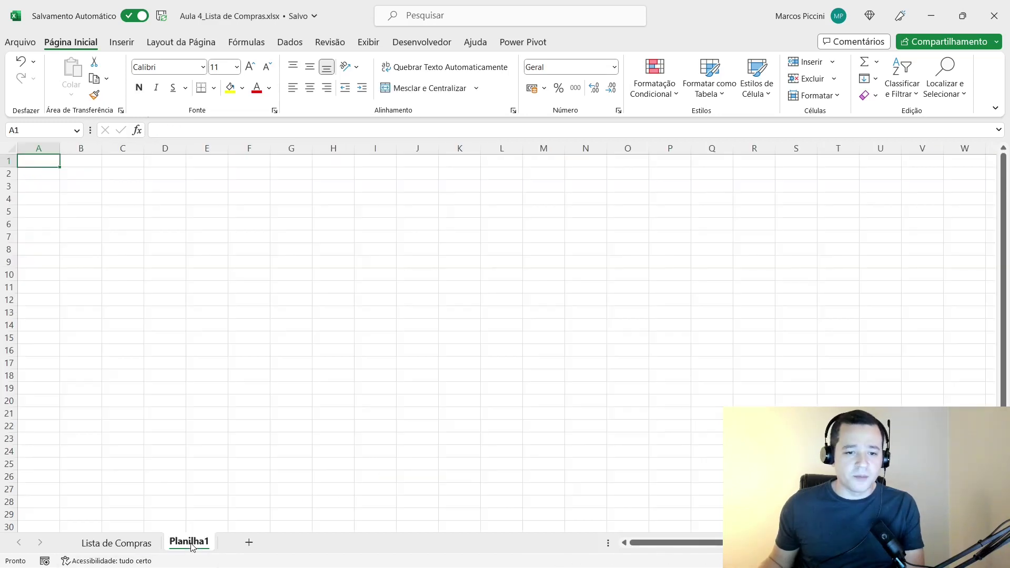
pyautogui.click(368, 42)
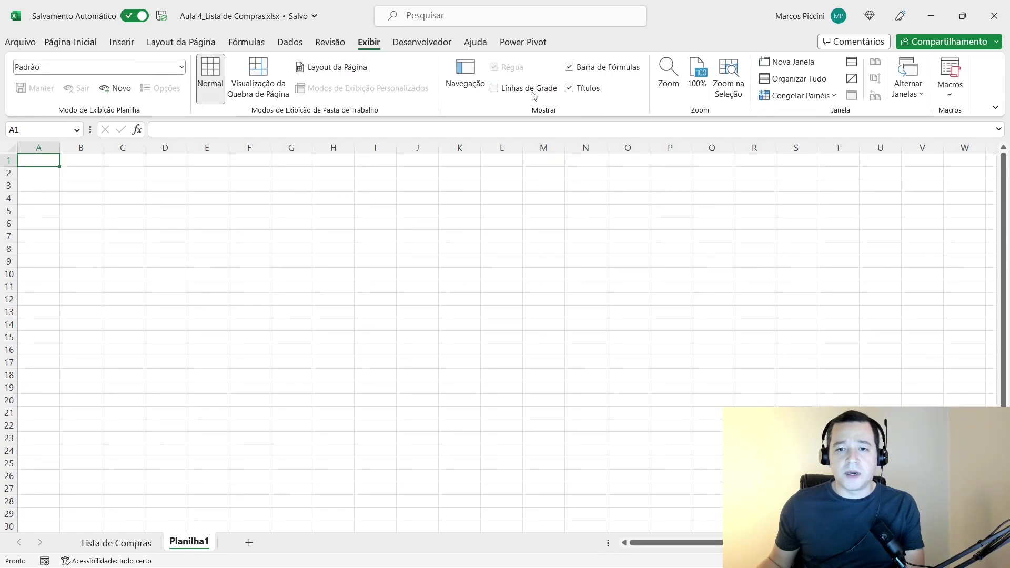
pyautogui.click(70, 42)
pyautogui.click(82, 184)
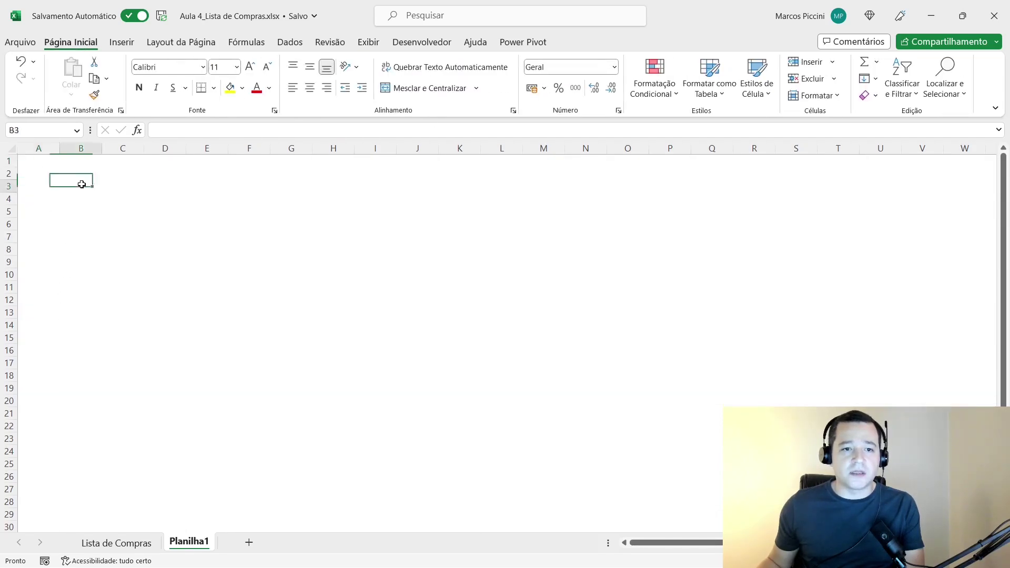
# Enter the labels ALEATÓRIO in B2 and ALEATÓRIOENTRE in B3 of the new sheet.
pyautogui.click(90, 178)
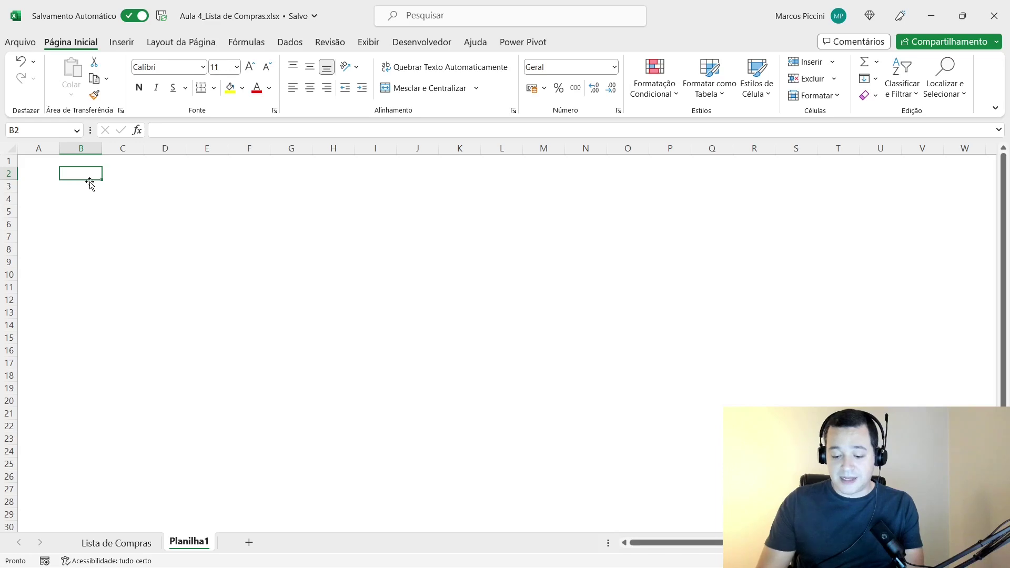
pyautogui.write('ALEATÓRIO')
pyautogui.press('Return')
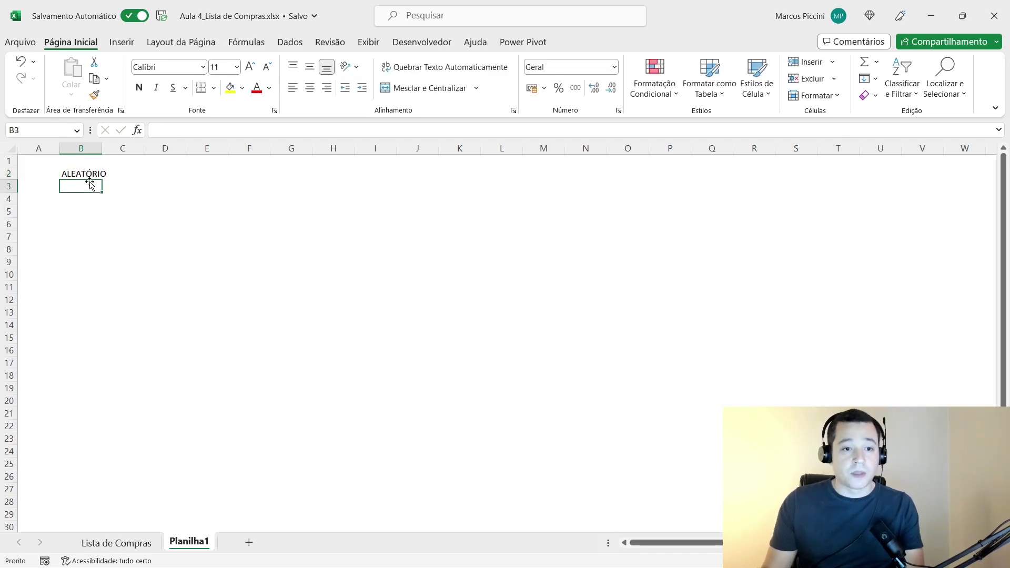
pyautogui.write('ALEAT´PORIOENTRE')
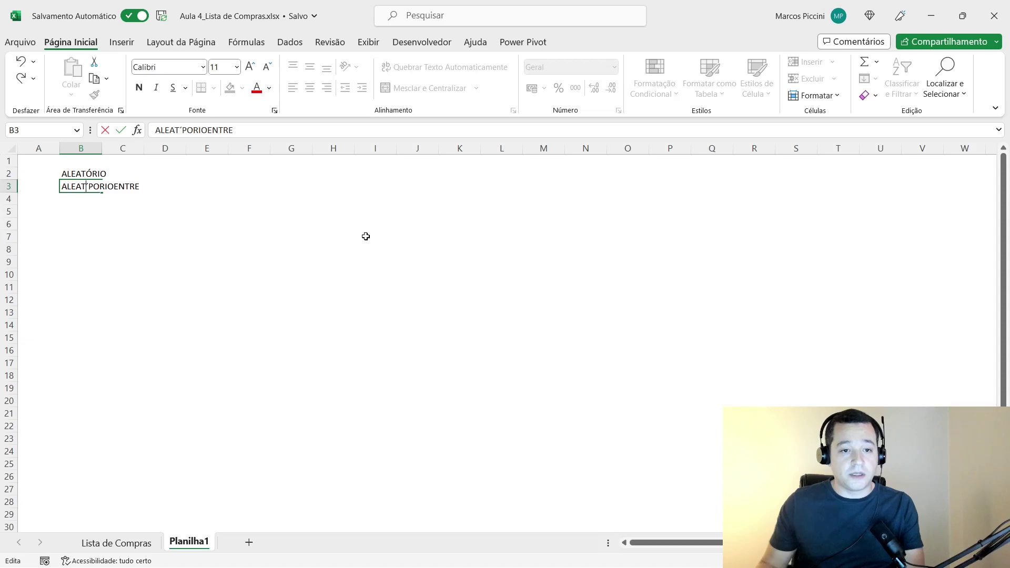
pyautogui.press('BackSpace')
pyautogui.press('BackSpace')
pyautogui.press('BackSpace')
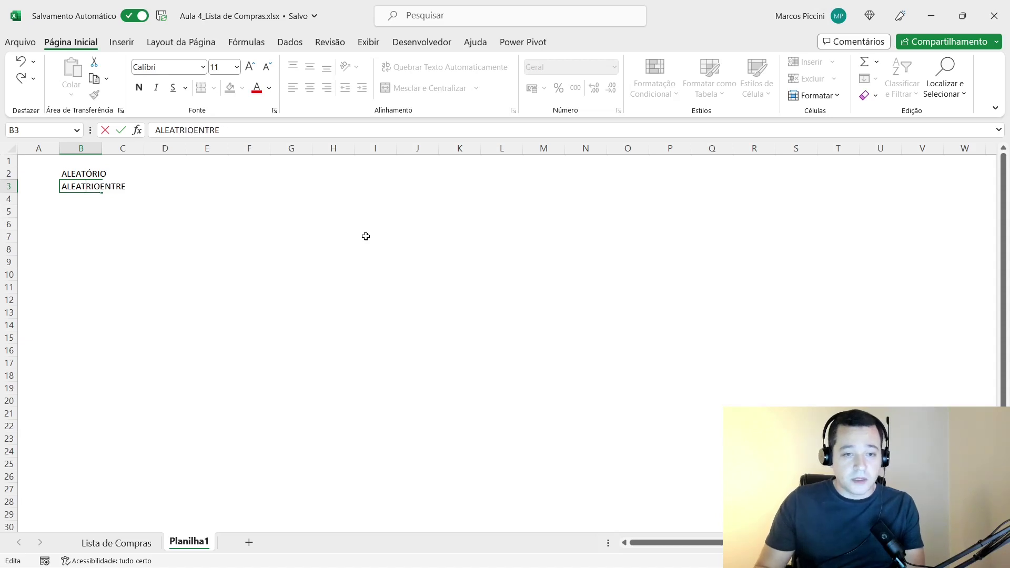
pyautogui.write('Ó')
pyautogui.press('Return')
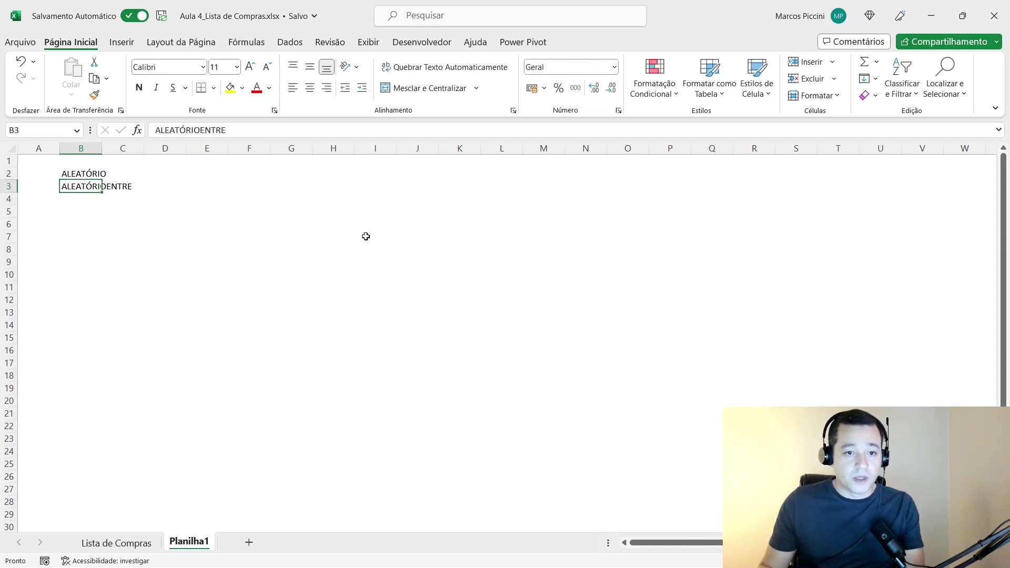
pyautogui.press('Up')
pyautogui.press('Up')
pyautogui.press('Down')
pyautogui.press('Down')
pyautogui.press('Down')
pyautogui.click(214, 217)
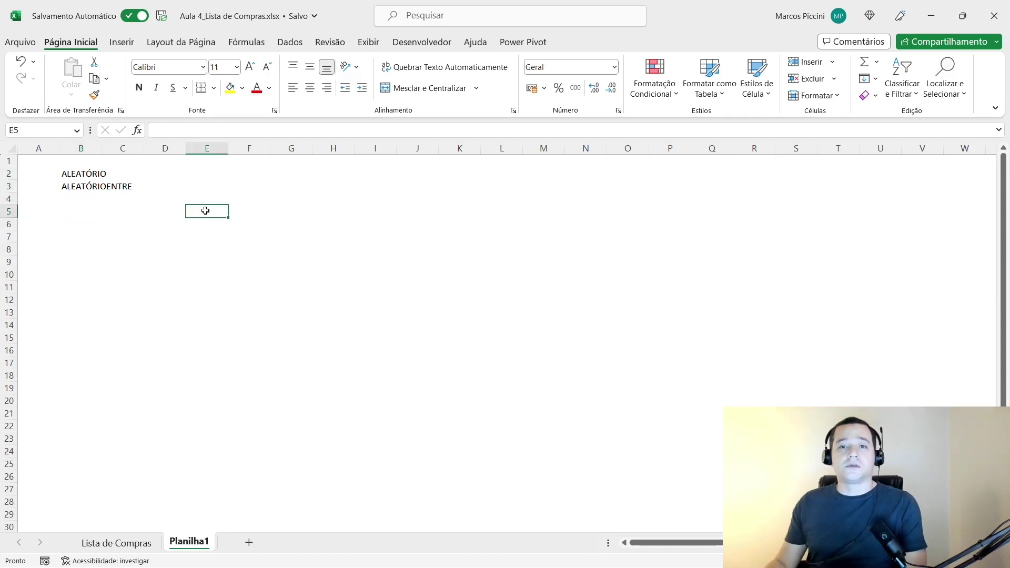
# Review the MÁXIMO, MÍNIMO, MAIOR and MENOR rows on the Lista de Compras sheet and return to Planilha1.
pyautogui.click(118, 543)
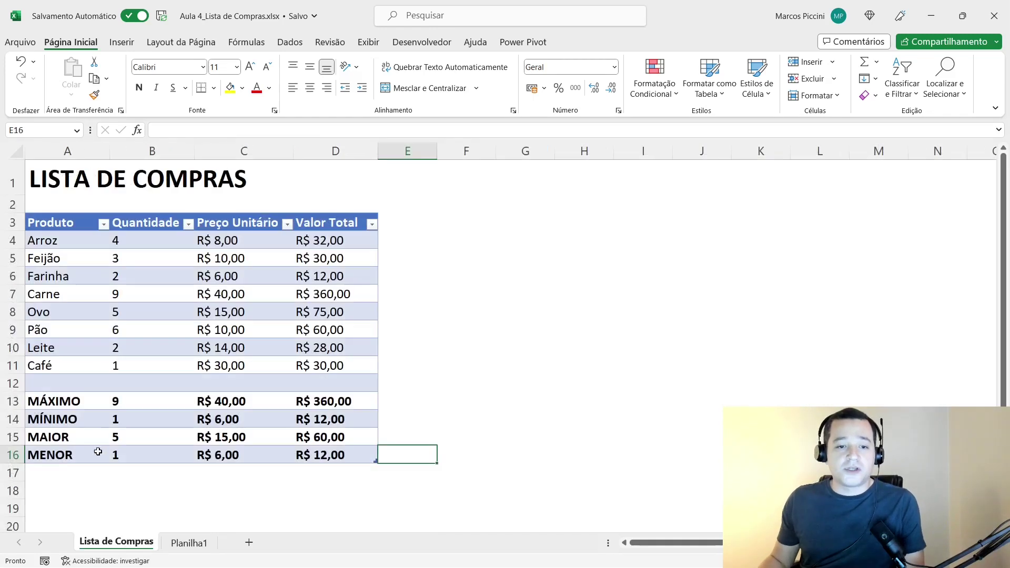
pyautogui.moveTo(63, 402); pyautogui.dragTo(130, 459)
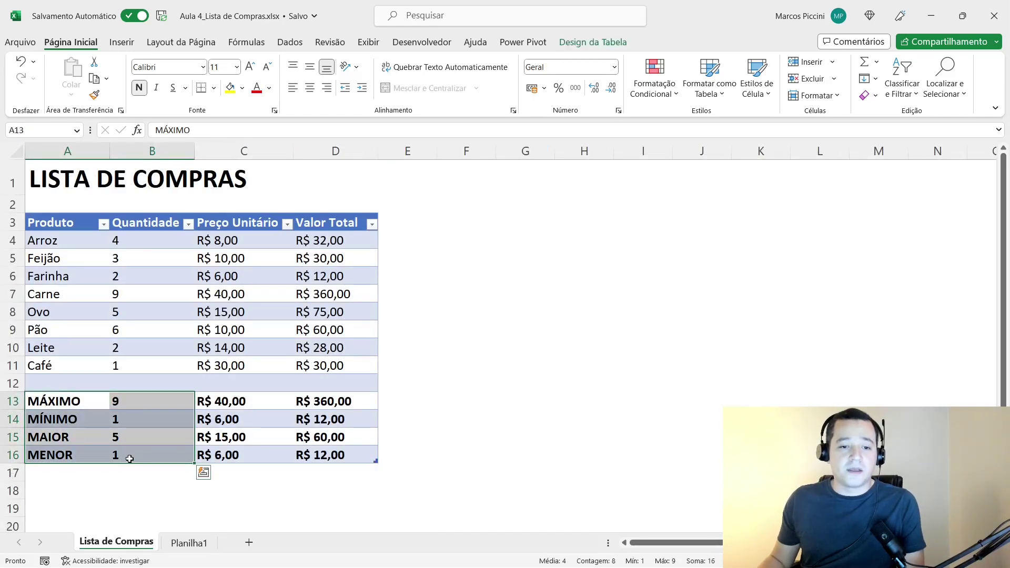
pyautogui.click(189, 543)
# Enter =ALEATÓRIO() in D2, beside the ALEATÓRIO label.
pyautogui.click(195, 187)
pyautogui.click(201, 173)
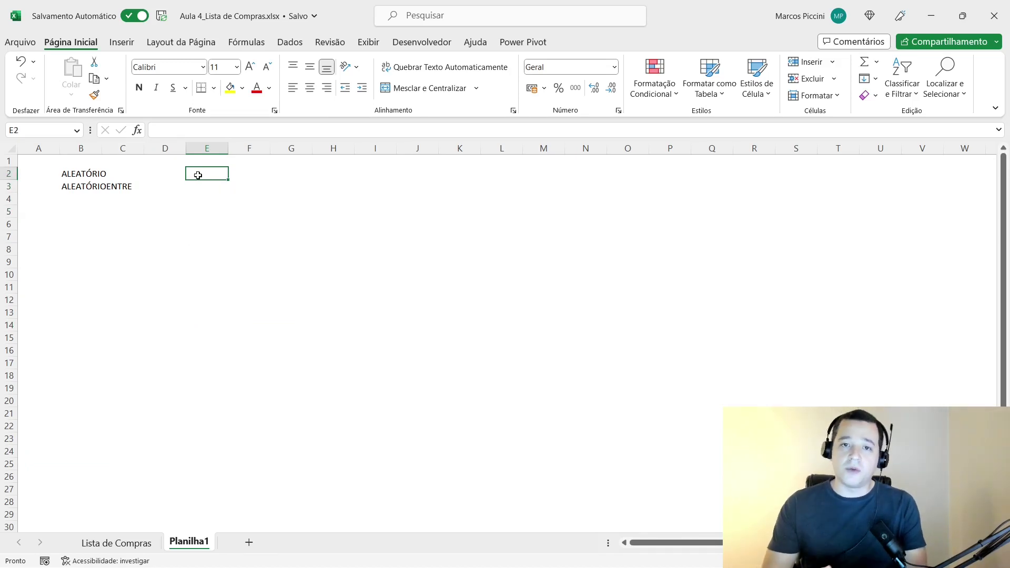
pyautogui.press('Left')
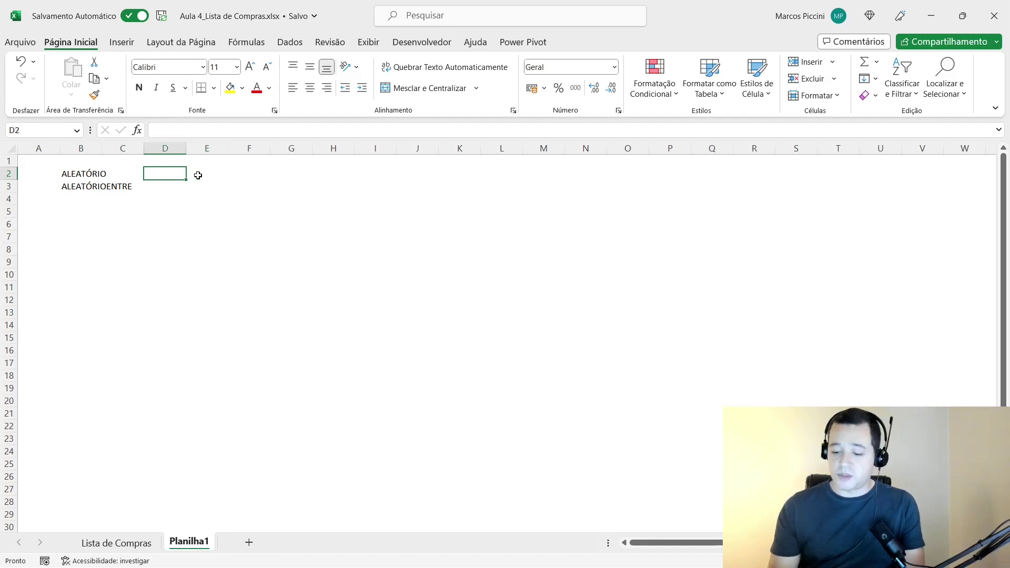
pyautogui.write('=ALE')
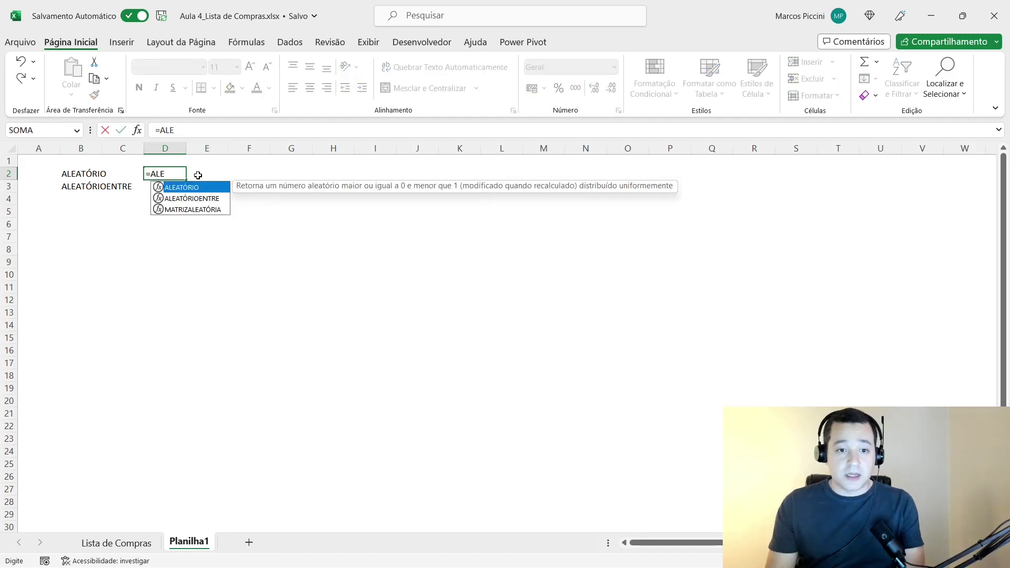
pyautogui.press('Tab')
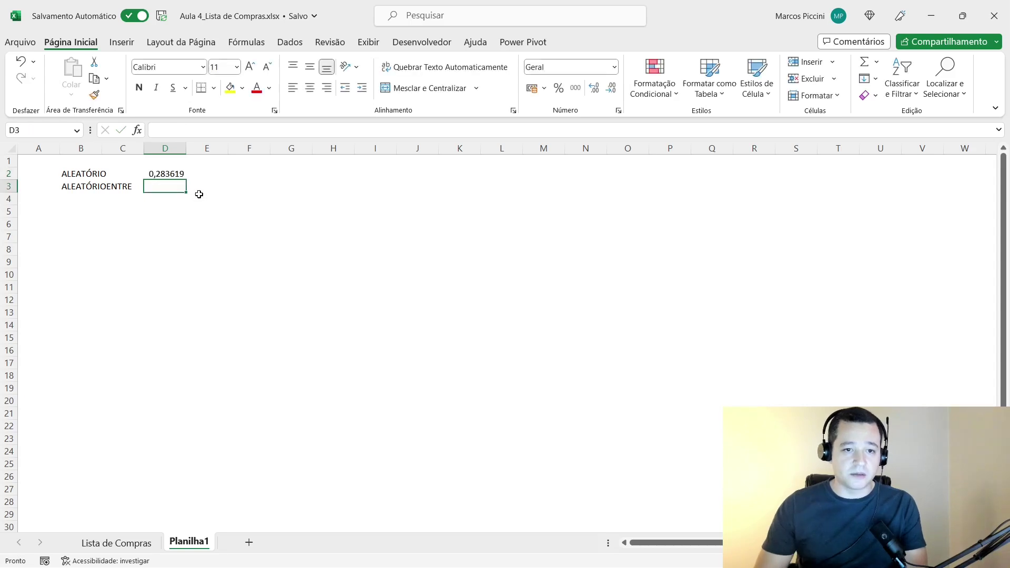
# Apply the Número format to the random value in D2.
pyautogui.press('Up')
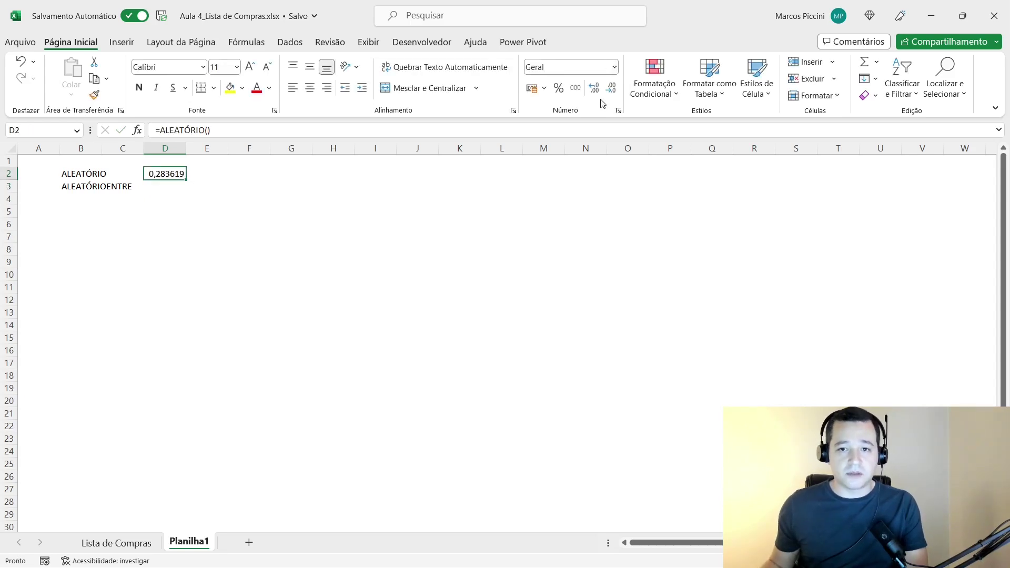
pyautogui.click(614, 67)
pyautogui.click(576, 129)
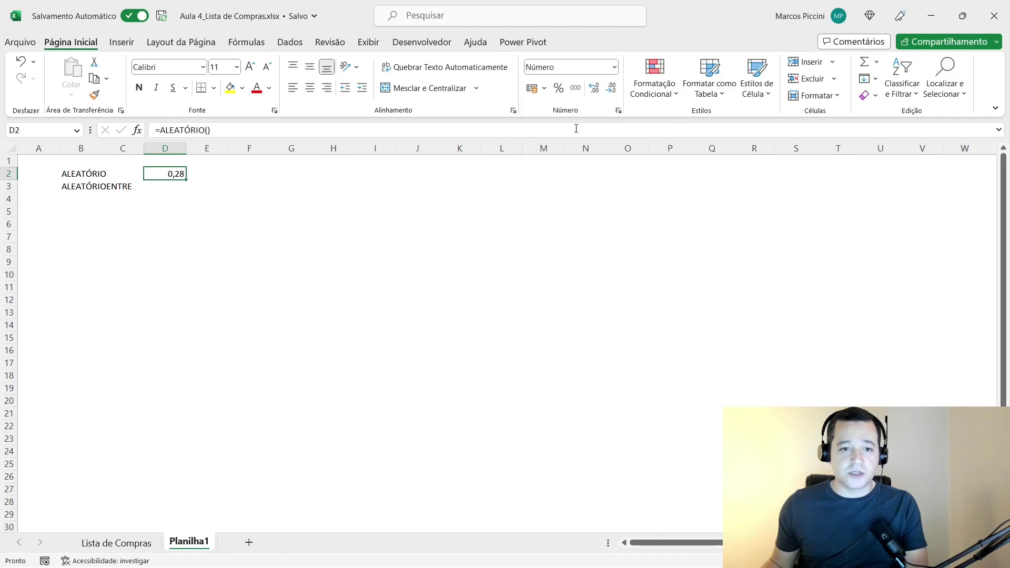
pyautogui.click(164, 190)
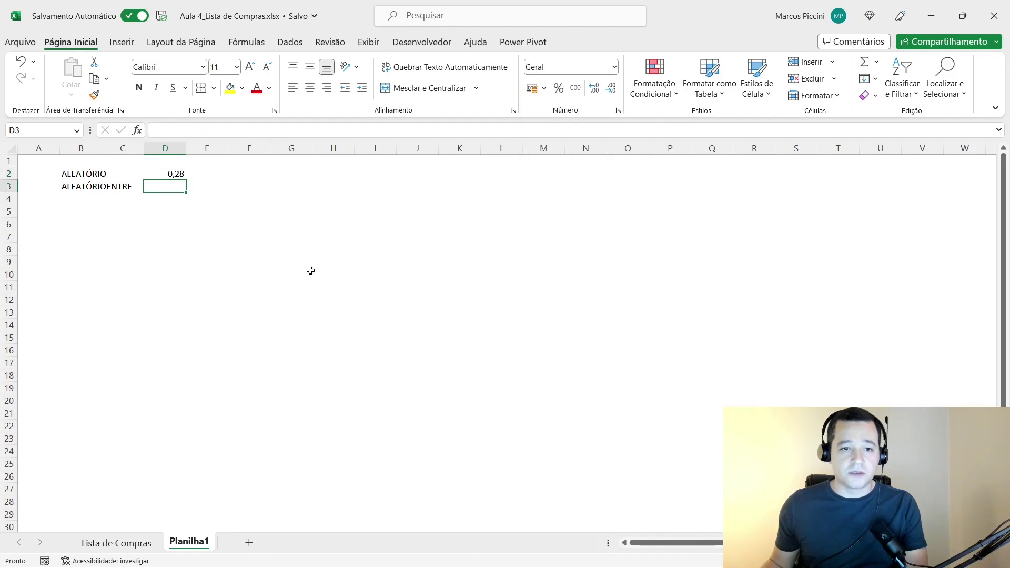
pyautogui.click(161, 175)
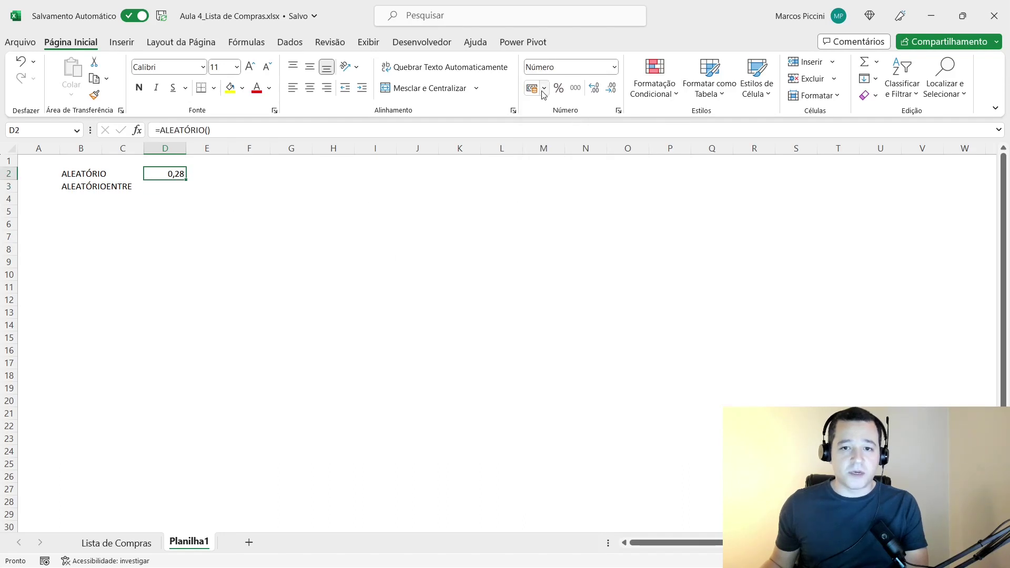
# Enter =ALEATÓRIOENTRE(0;1000) in D3, beside the ALEATÓRIOENTRE label.
pyautogui.click(162, 187)
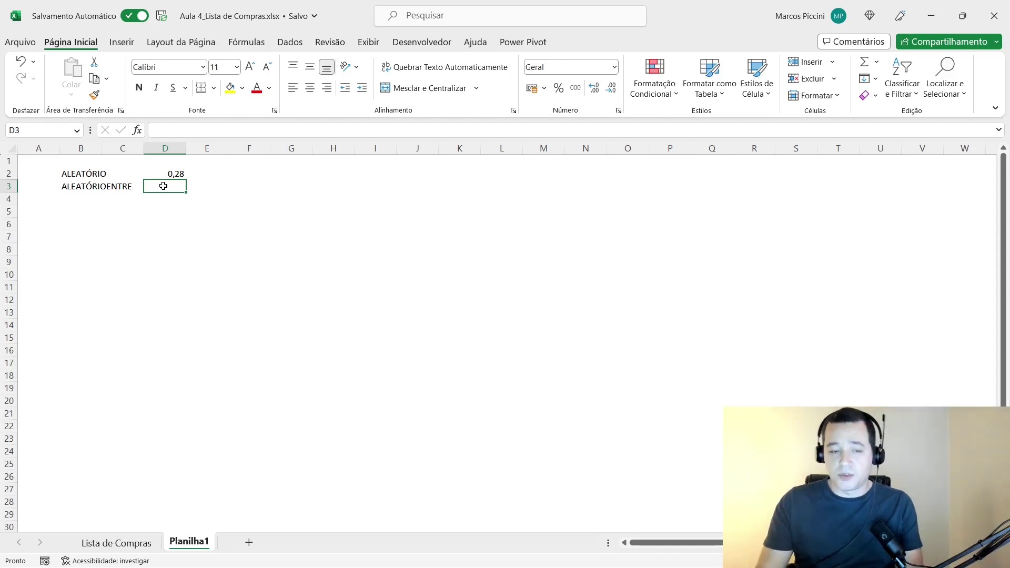
pyautogui.write('=ALEA')
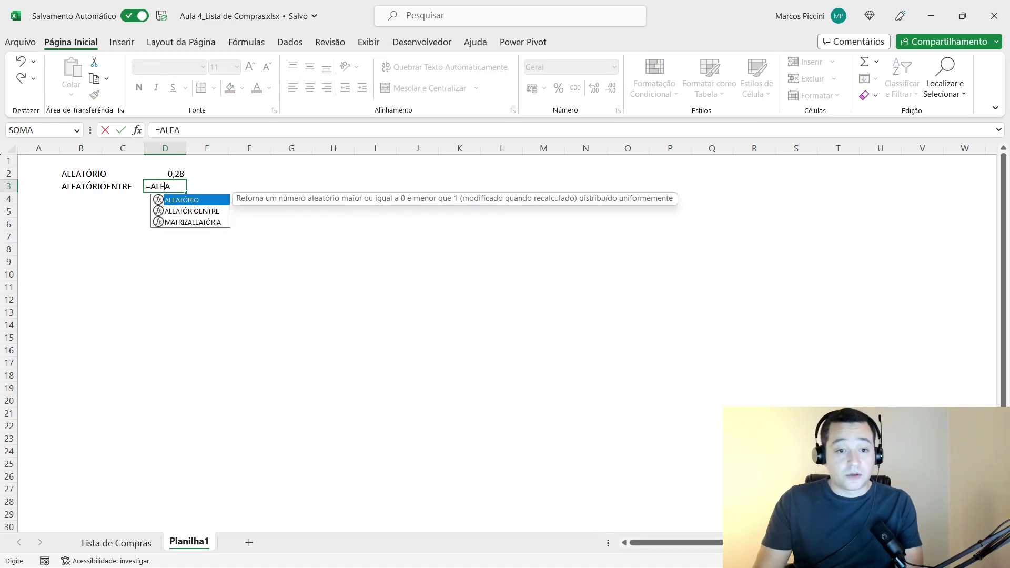
pyautogui.press('Down')
pyautogui.press('Up')
pyautogui.press('Down')
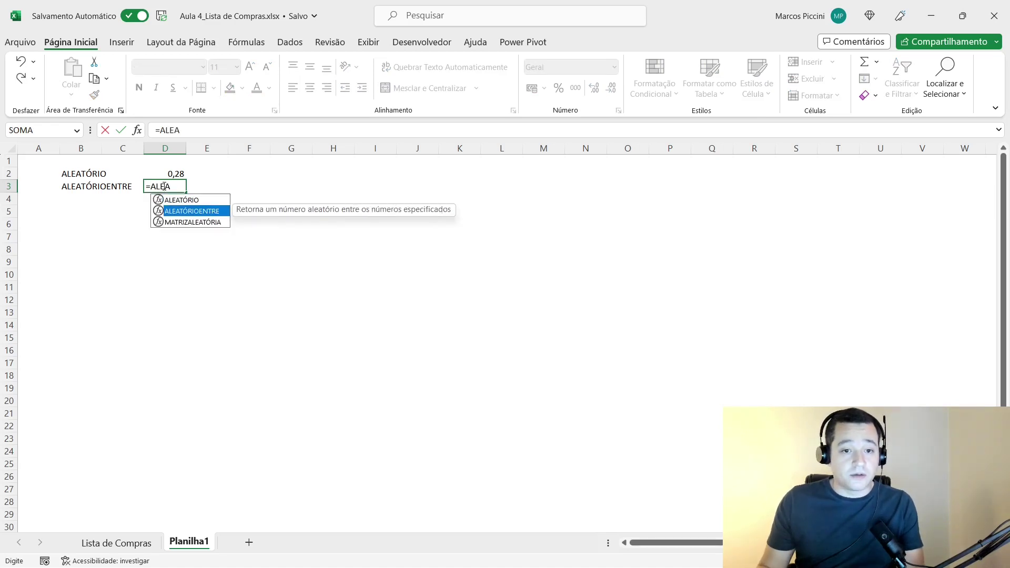
pyautogui.press('Up')
pyautogui.press('Down')
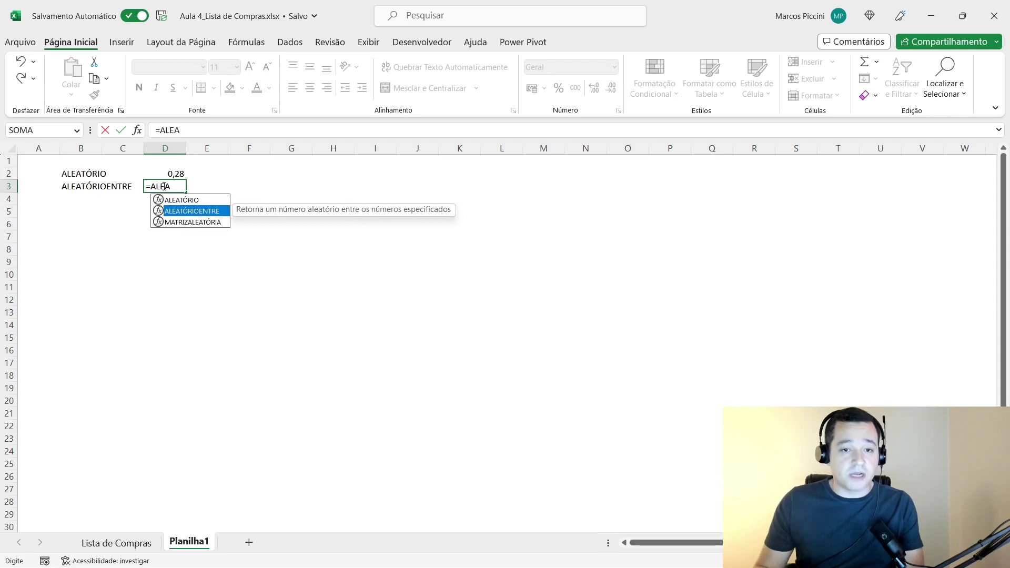
pyautogui.press('Tab')
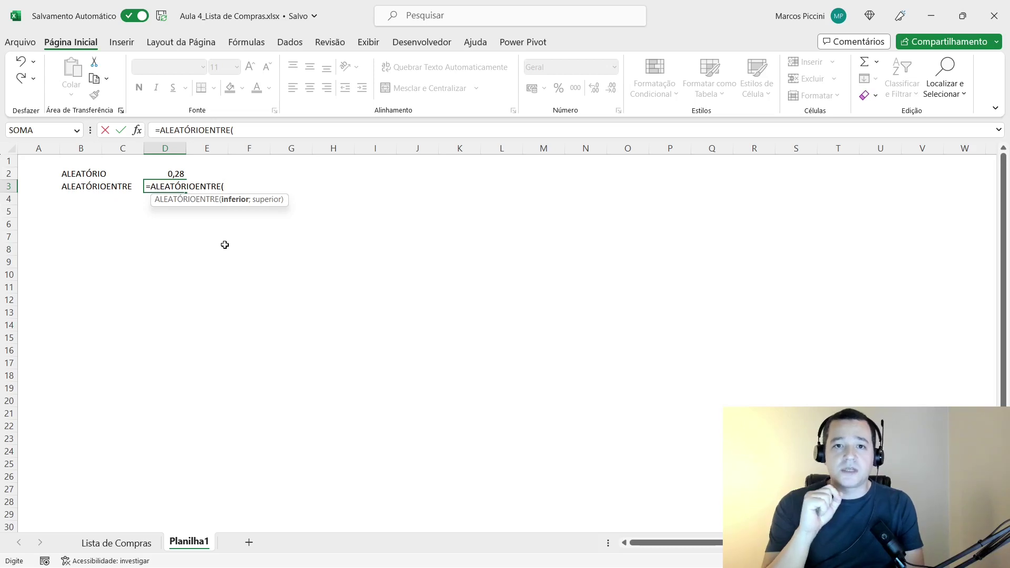
pyautogui.write('0;1000')
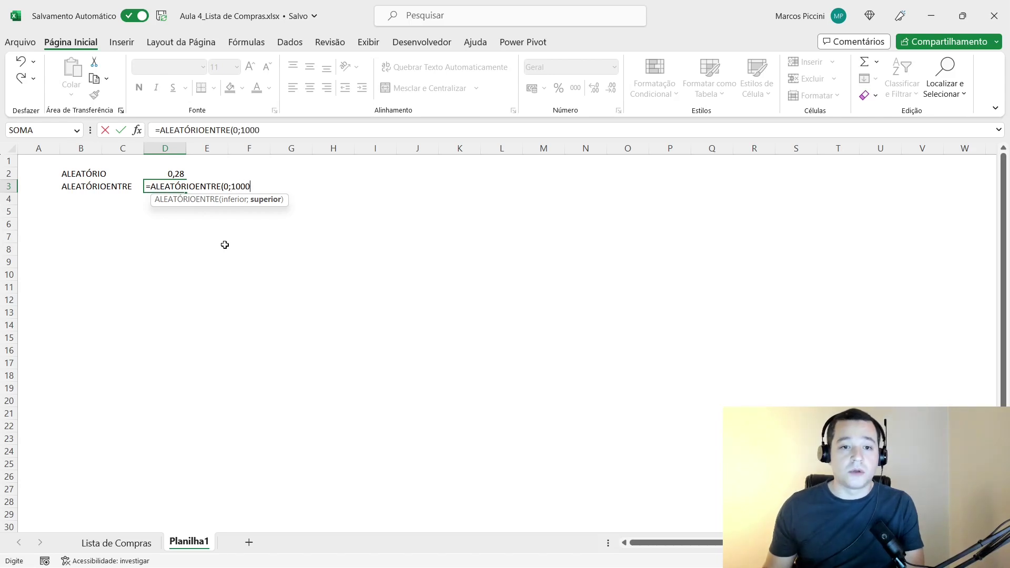
pyautogui.press('Return')
pyautogui.press('Up')
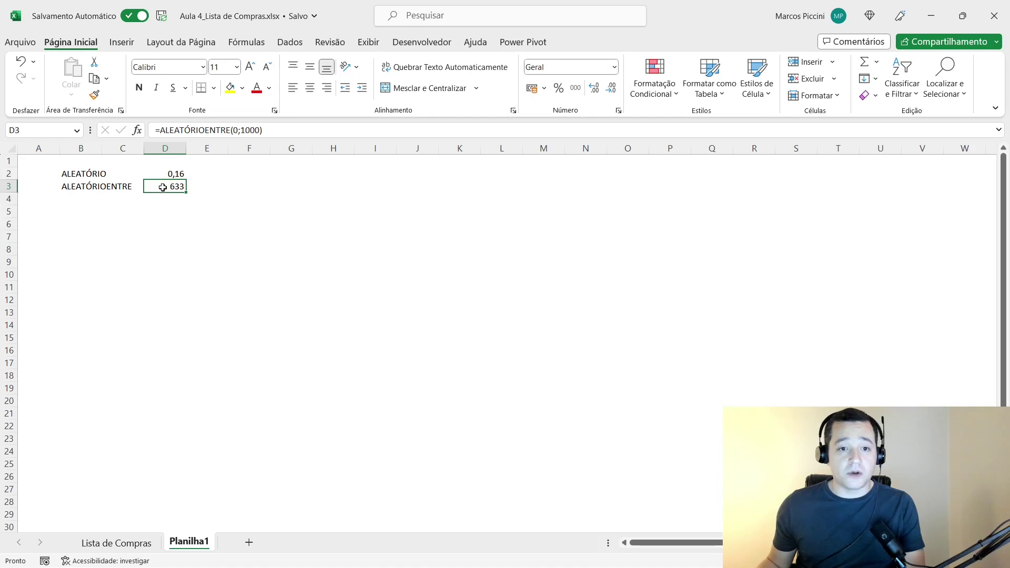
# Copy the ALEATÓRIOENTRE formula from D3 across the range D3:G7.
pyautogui.hotkey('ctrl', 'c')
pyautogui.hotkey('shift', 'Right')
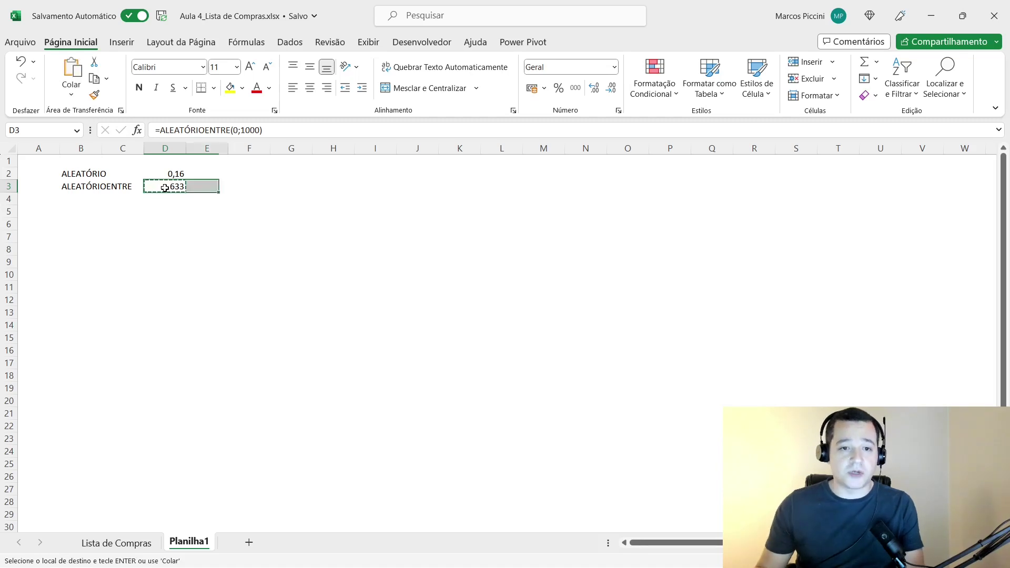
pyautogui.hotkey('shift', 'Down')
pyautogui.hotkey('shift', 'Right')
pyautogui.hotkey('shift', 'Down')
pyautogui.hotkey('shift', 'Down')
pyautogui.hotkey('shift', 'Right')
pyautogui.hotkey('shift', 'Down')
pyautogui.hotkey('ctrl', 'v')
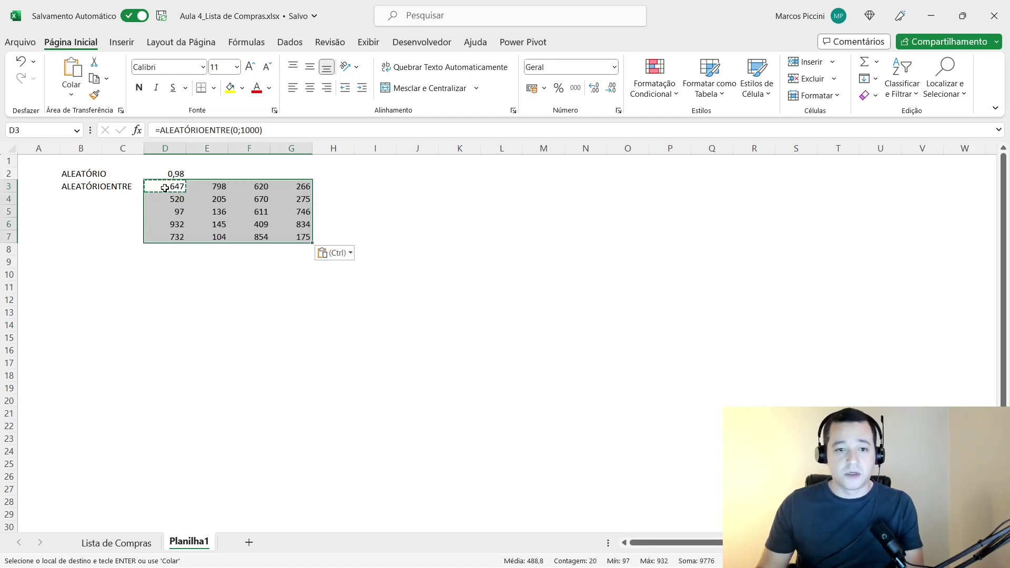
pyautogui.press('Down')
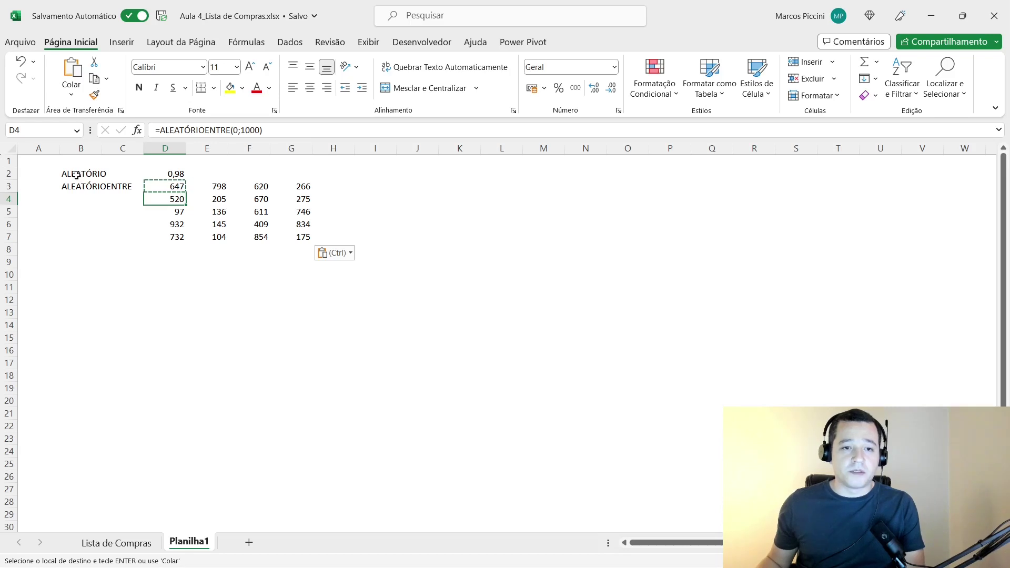
# Recalculate the random numbers repeatedly by opening and confirming an edit in an empty cell below them.
pyautogui.click(160, 274)
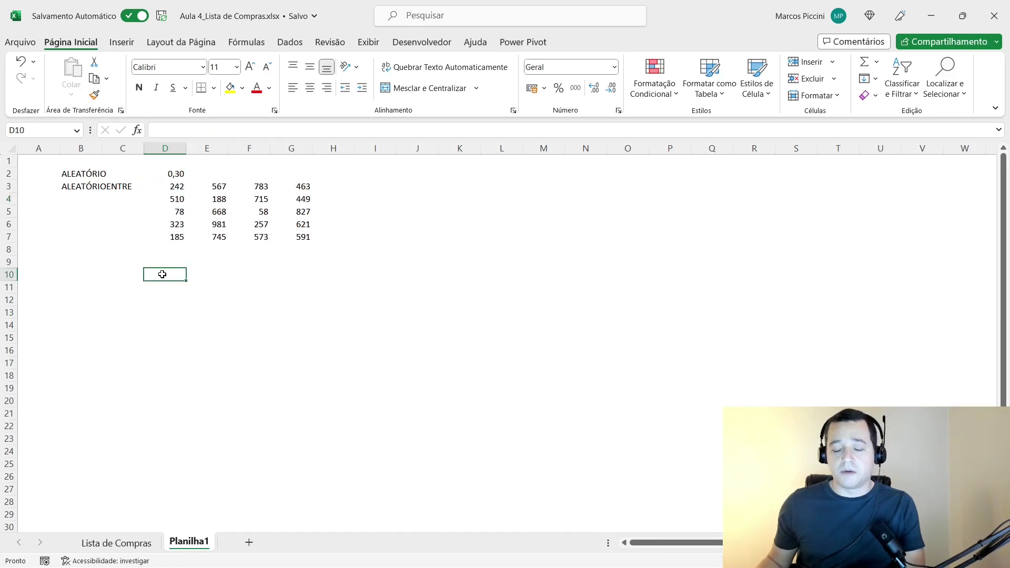
pyautogui.press('Up')
pyautogui.press('Up')
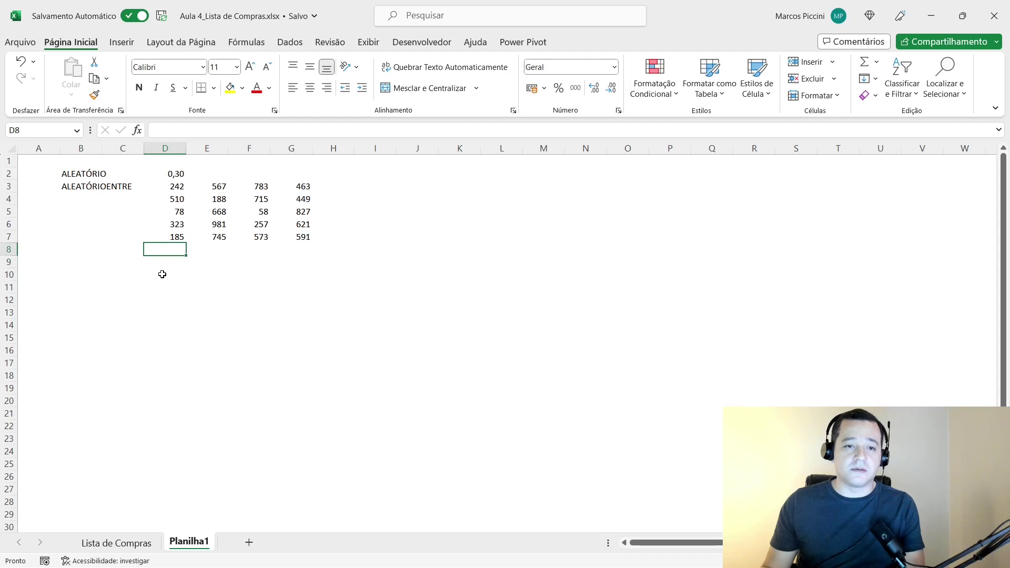
pyautogui.press('Up')
pyautogui.press('Up')
pyautogui.press('Down')
pyautogui.press('Down')
pyautogui.press('Down')
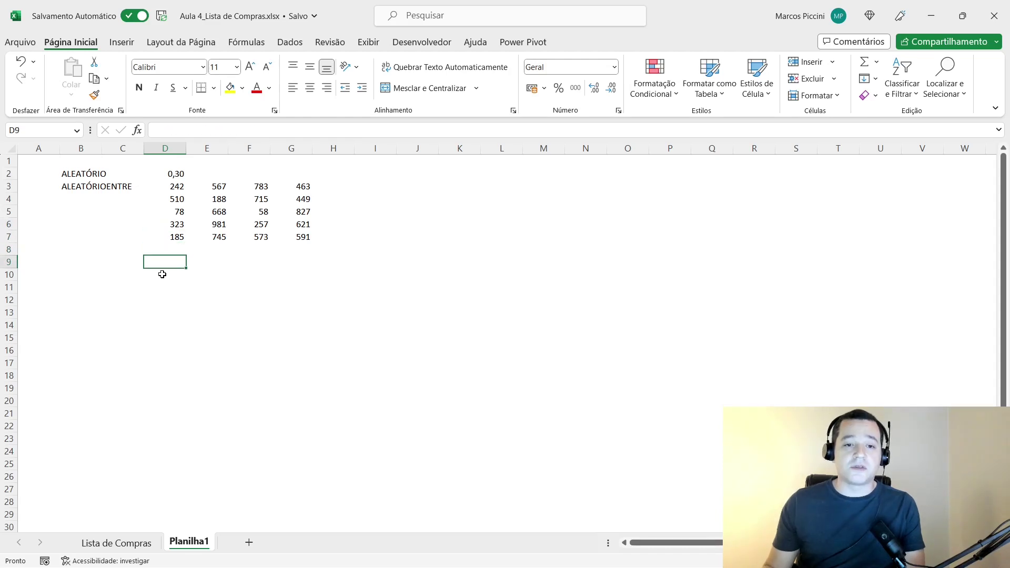
pyautogui.doubleClick(164, 263)
pyautogui.press('Return')
pyautogui.press('Up')
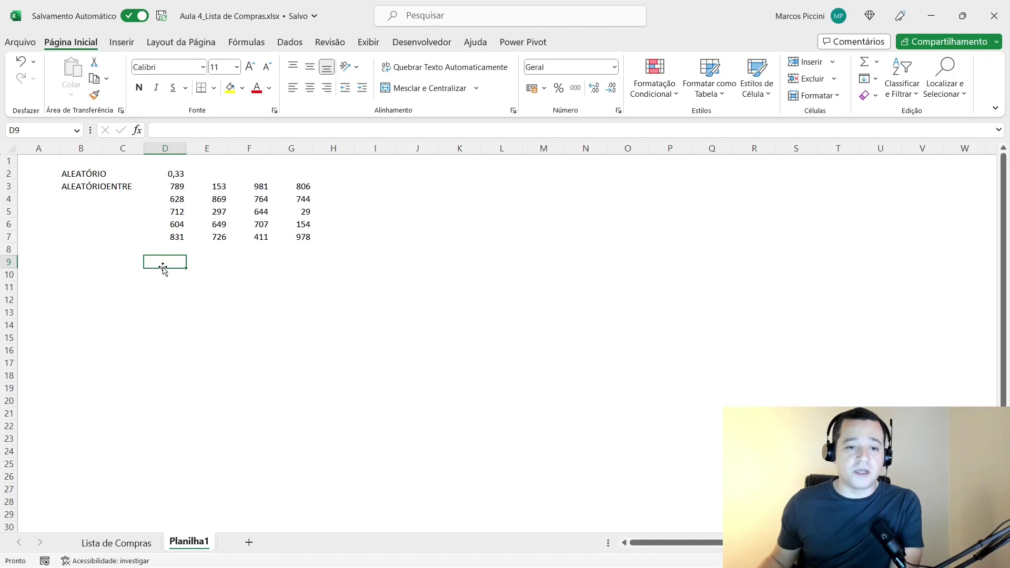
pyautogui.doubleClick(165, 261)
pyautogui.press('Return')
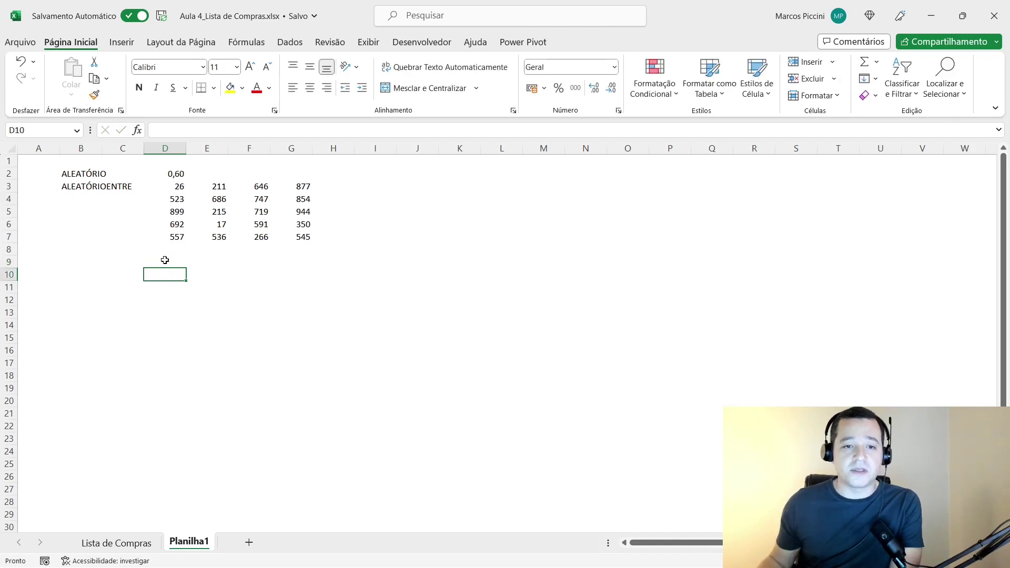
# Replace the random formulas in D2:G7 with fixed values by copying the range and pasting values only over it.
pyautogui.moveTo(171, 179); pyautogui.dragTo(292, 240)
pyautogui.hotkey('ctrl', 'c')
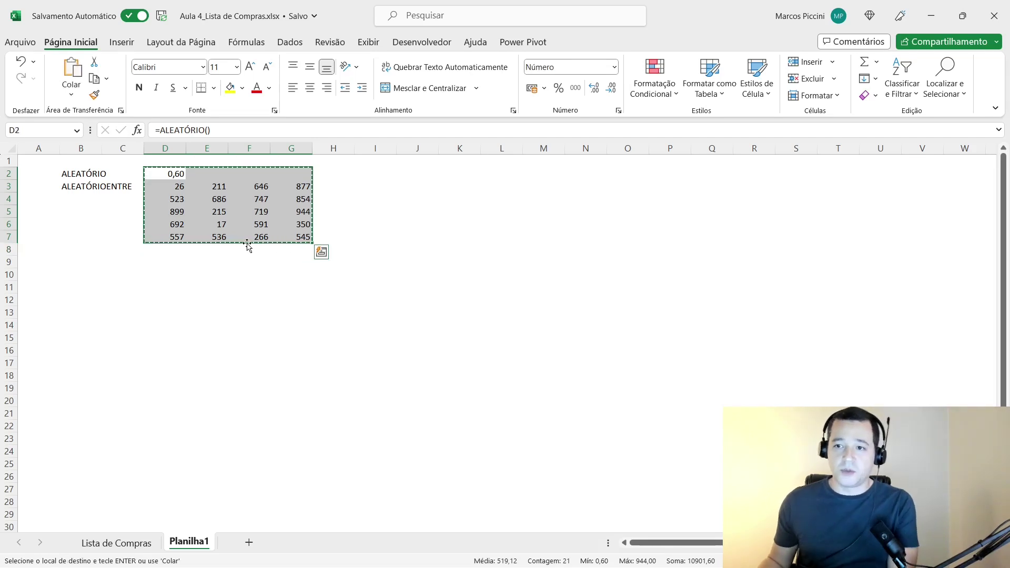
pyautogui.rightClick(155, 174)
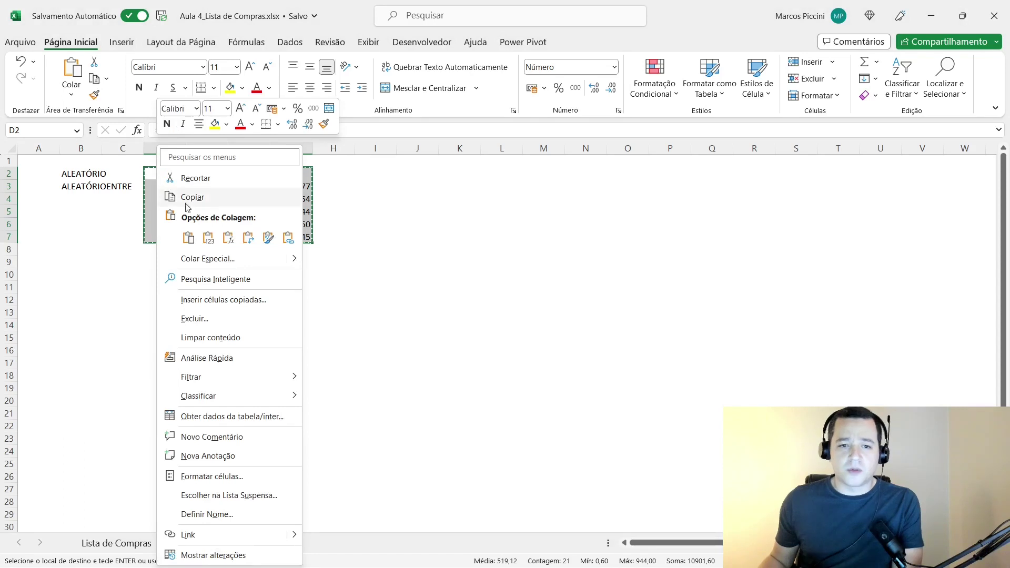
pyautogui.click(209, 239)
pyautogui.click(166, 252)
pyautogui.press('Escape')
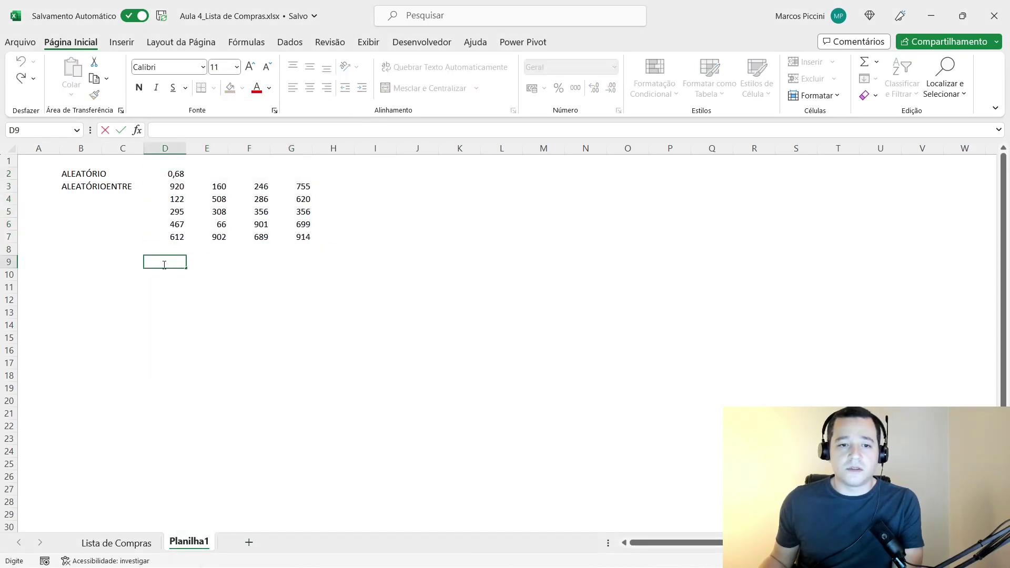
# Inspect the contents of the cells in D3:G7 to check whether they hold plain numbers or formulas.
pyautogui.doubleClick(165, 236)
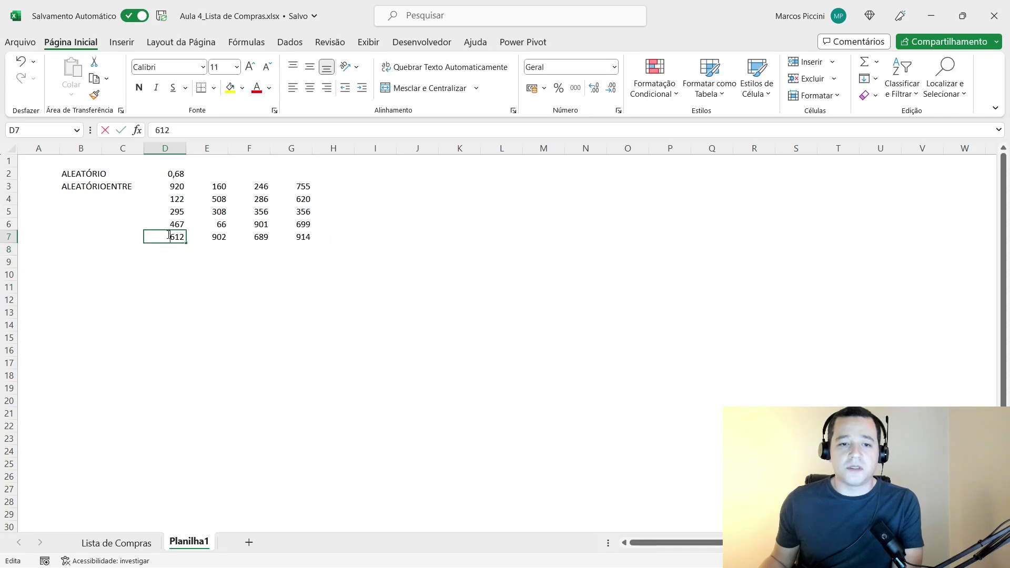
pyautogui.press('Escape')
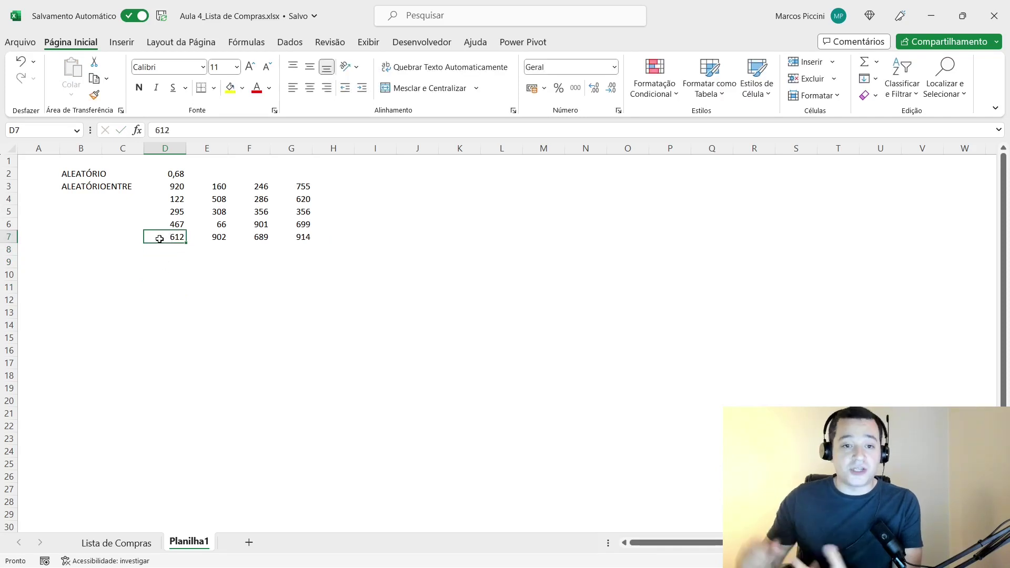
pyautogui.moveTo(157, 187); pyautogui.dragTo(293, 235)
pyautogui.click(223, 197)
pyautogui.click(221, 189)
pyautogui.click(219, 212)
pyautogui.click(219, 224)
pyautogui.click(214, 237)
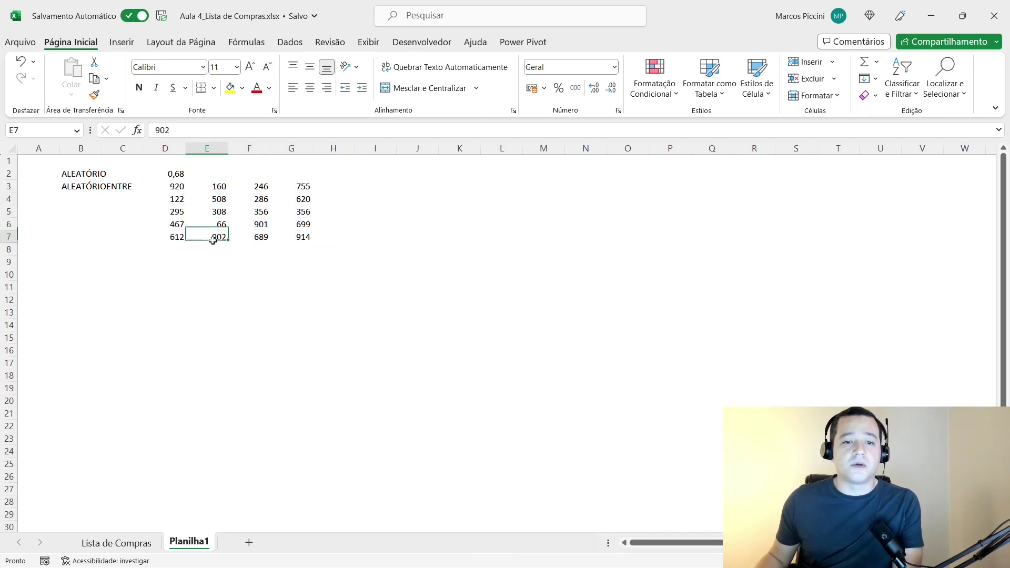
pyautogui.click(217, 187)
pyautogui.moveTo(176, 187); pyautogui.dragTo(300, 234)
pyautogui.click(333, 198)
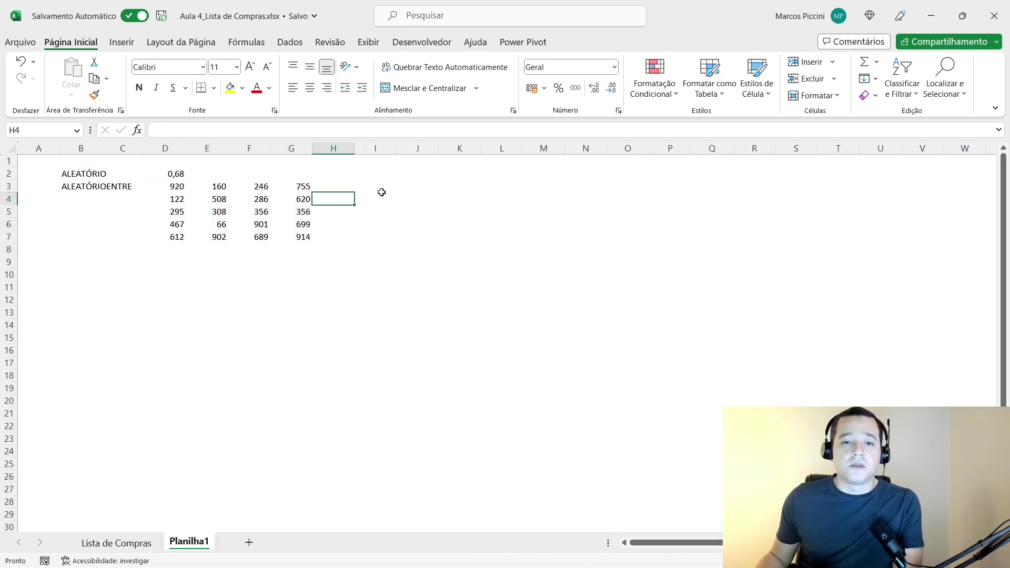
pyautogui.moveTo(179, 187); pyautogui.dragTo(303, 236)
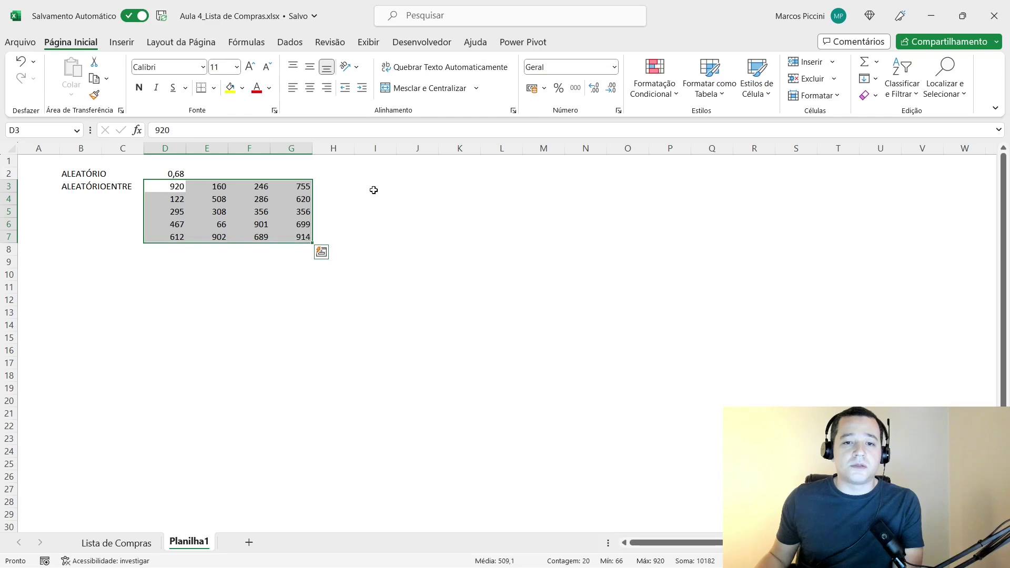
# Enter =MAIOR(D3:G7;1) in I3 and compare its result with the numbers in the block.
pyautogui.click(374, 190)
pyautogui.write('=')
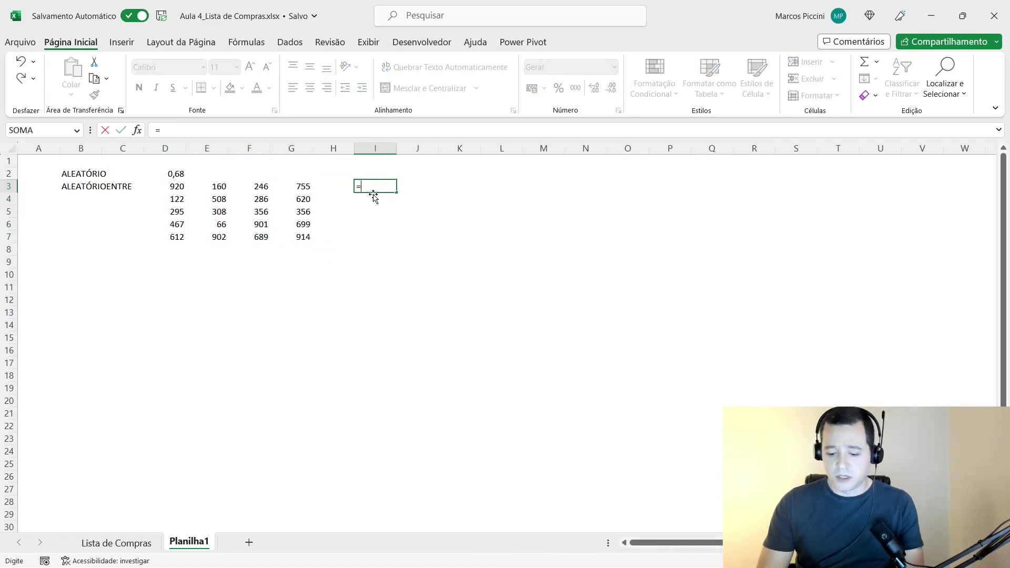
pyautogui.write('MAIOR(')
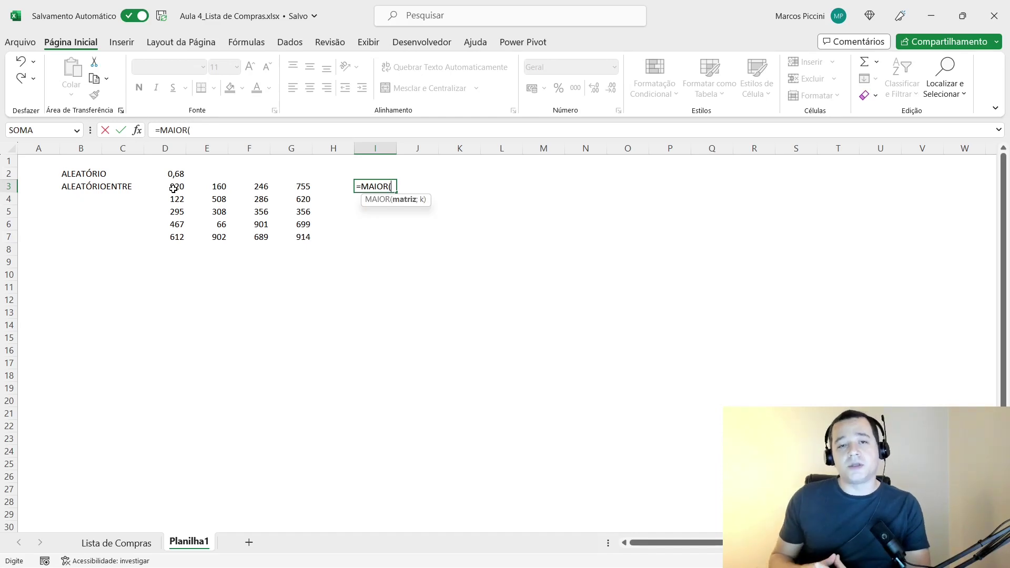
pyautogui.moveTo(169, 189); pyautogui.dragTo(294, 242)
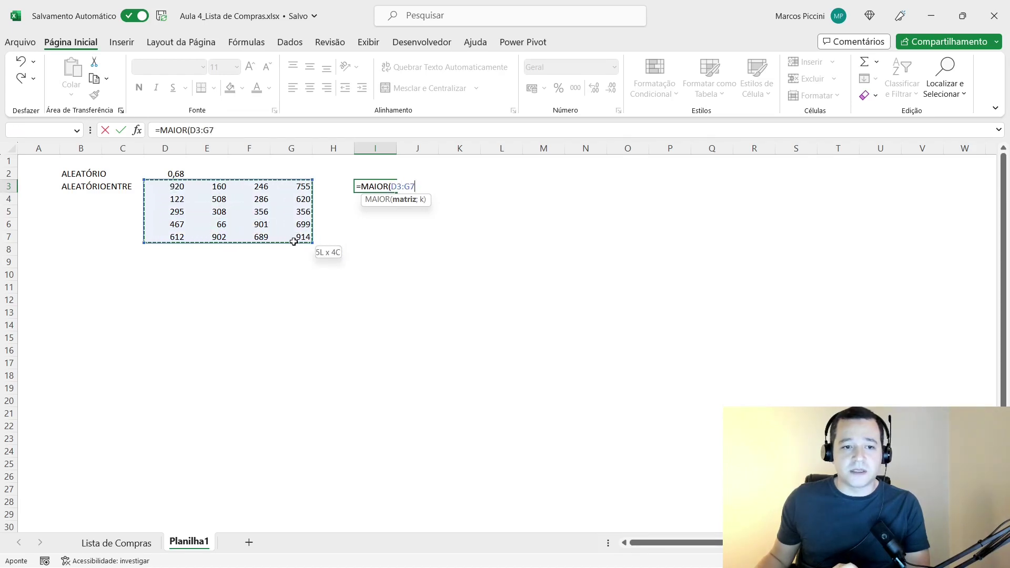
pyautogui.write(';')
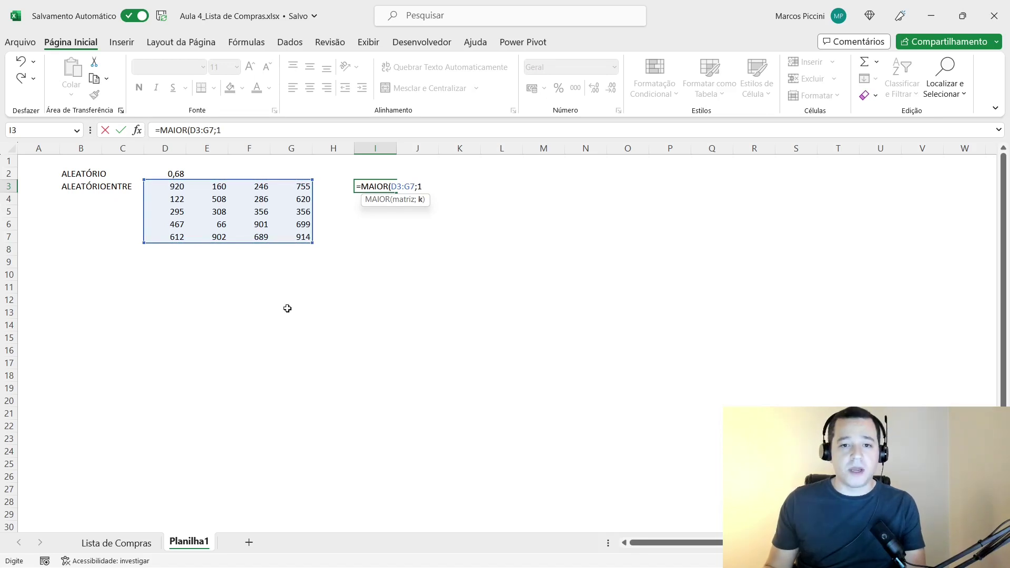
pyautogui.write('1')
pyautogui.press('Return')
pyautogui.press('Up')
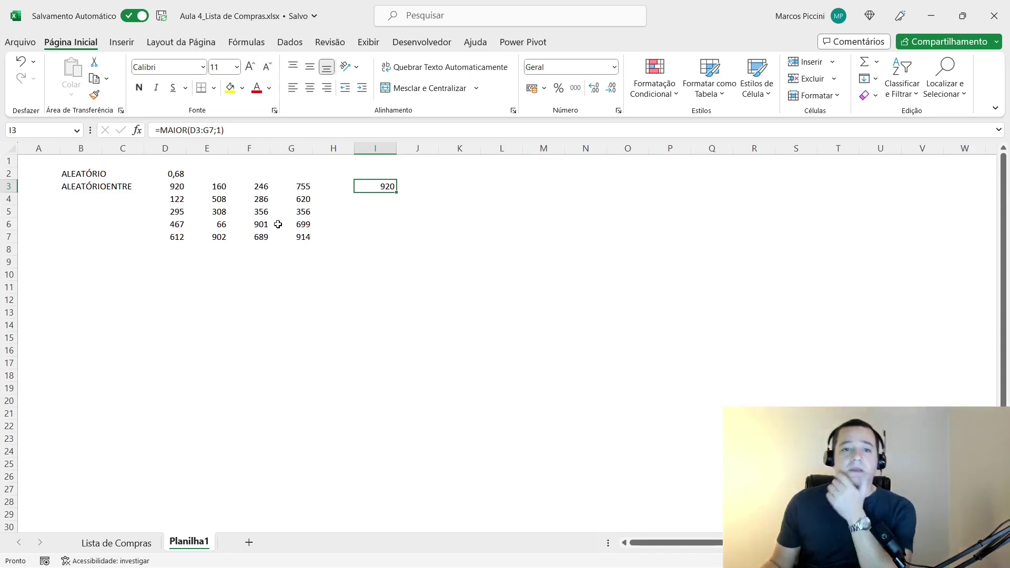
pyautogui.moveTo(176, 188); pyautogui.dragTo(221, 237)
pyautogui.click(173, 191)
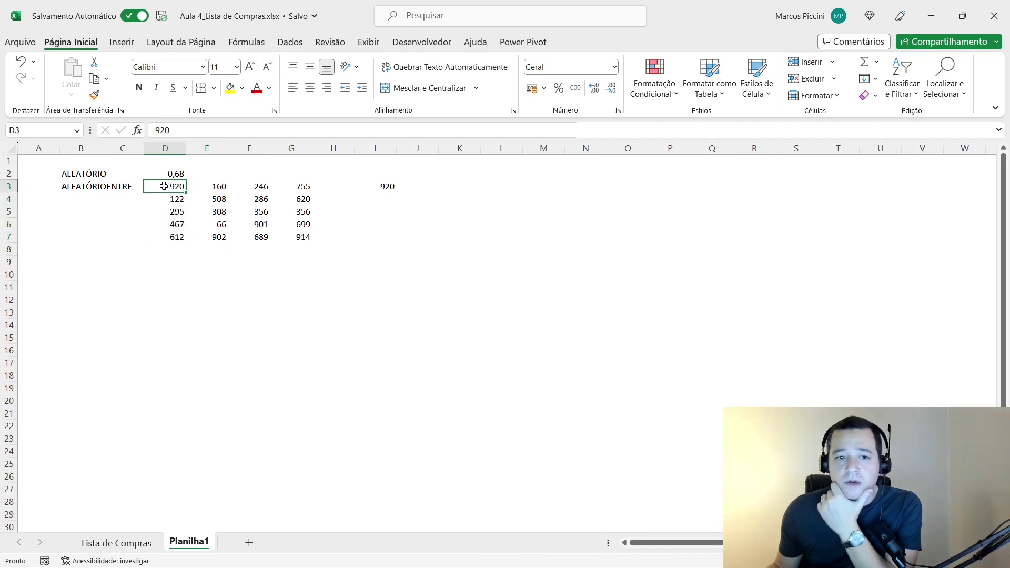
pyautogui.click(382, 188)
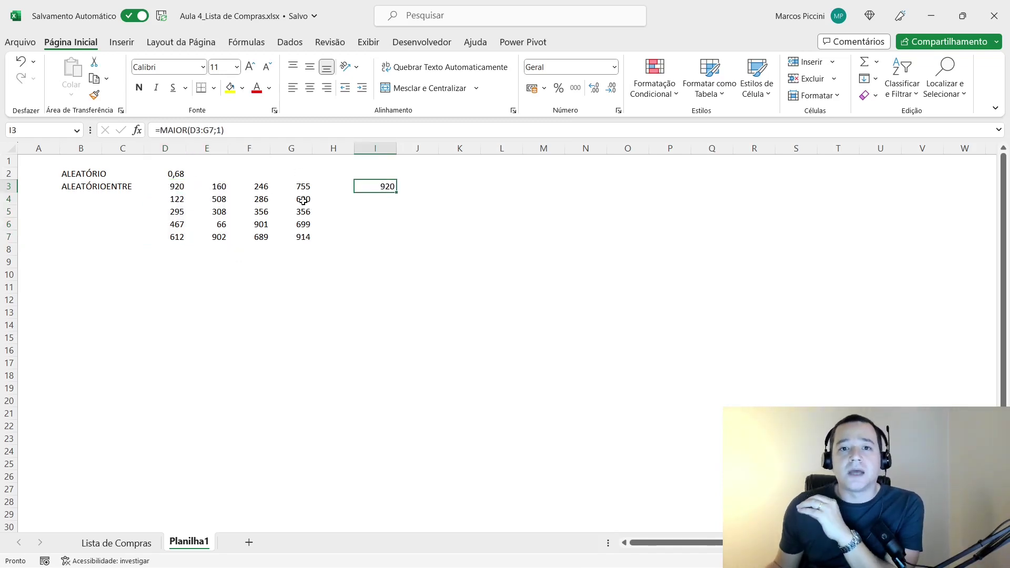
# Apply a green-yellow-red color scale as conditional formatting to D3:G7.
pyautogui.moveTo(170, 187); pyautogui.dragTo(303, 237)
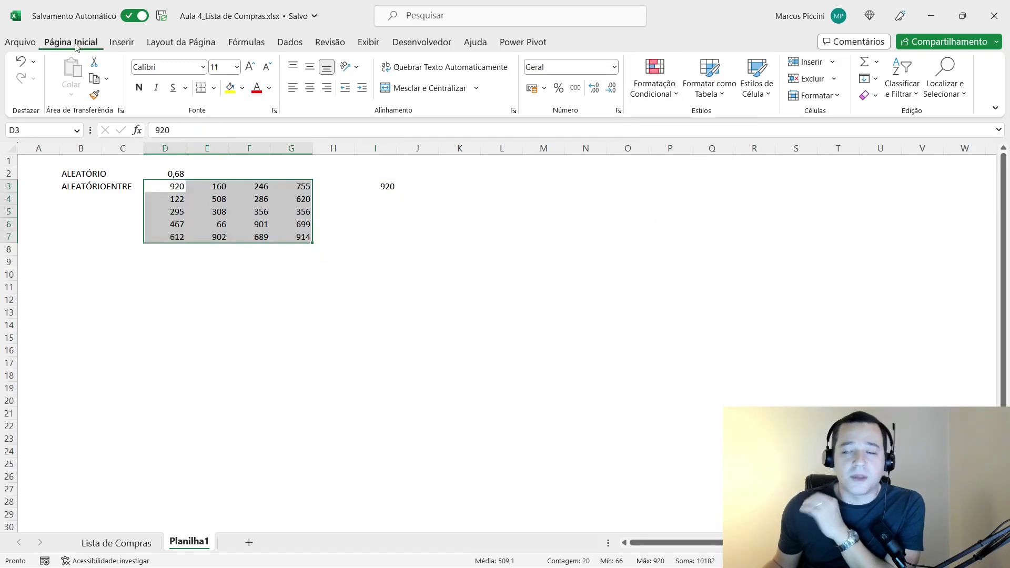
pyautogui.click(675, 98)
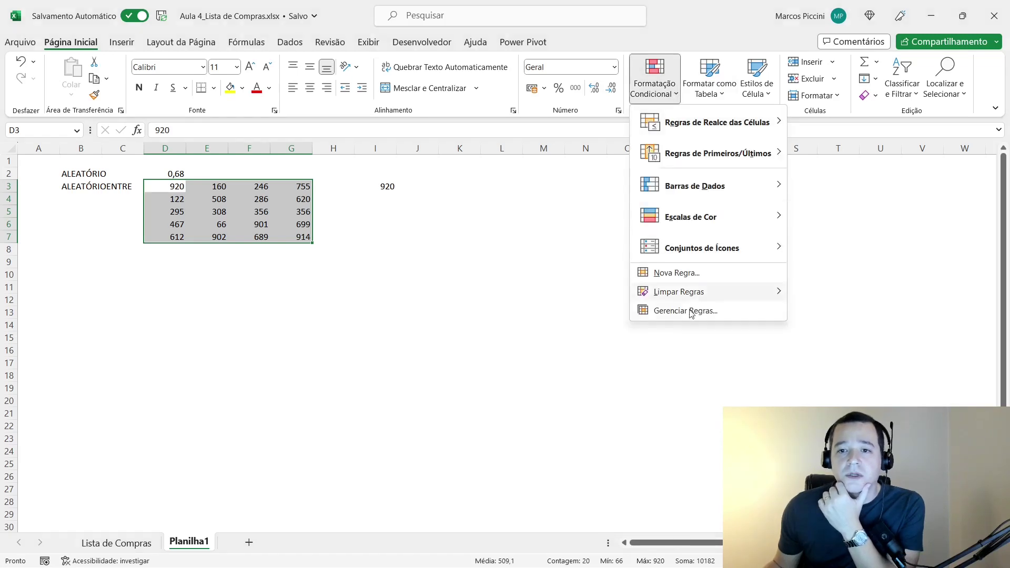
pyautogui.moveTo(703, 216)
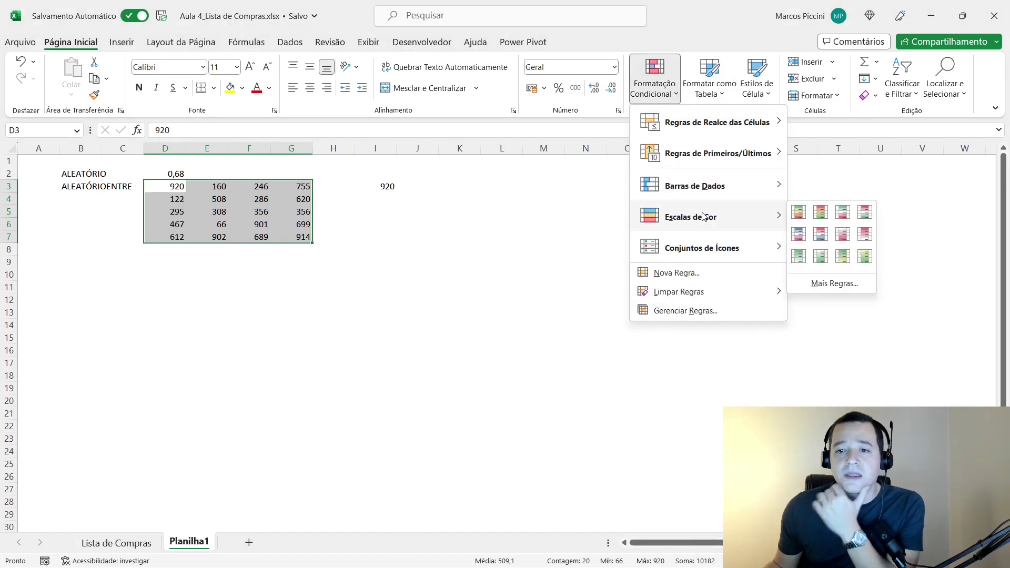
pyautogui.click(800, 218)
# Make the MAIOR result in I3 bold.
pyautogui.click(375, 187)
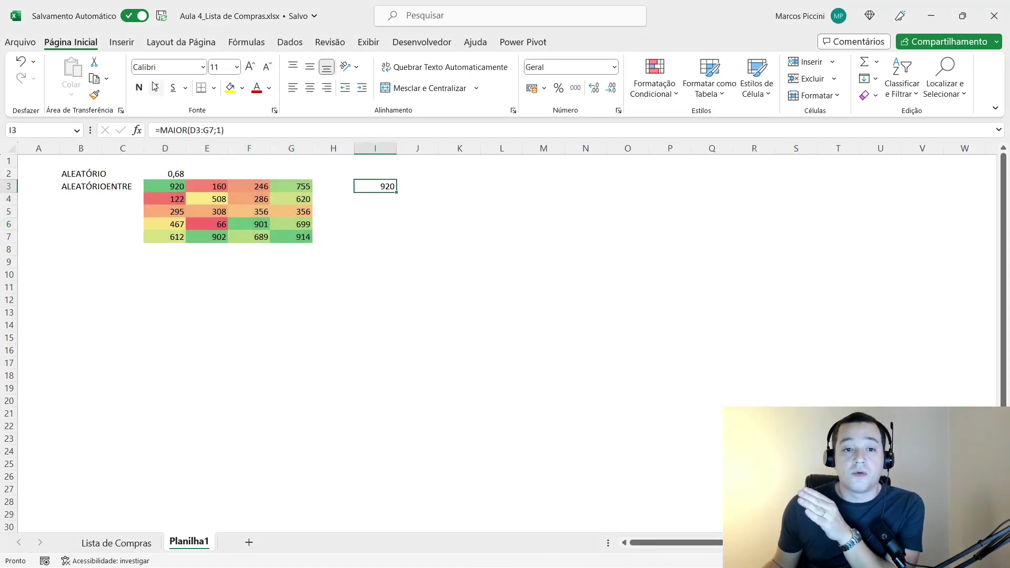
pyautogui.click(139, 87)
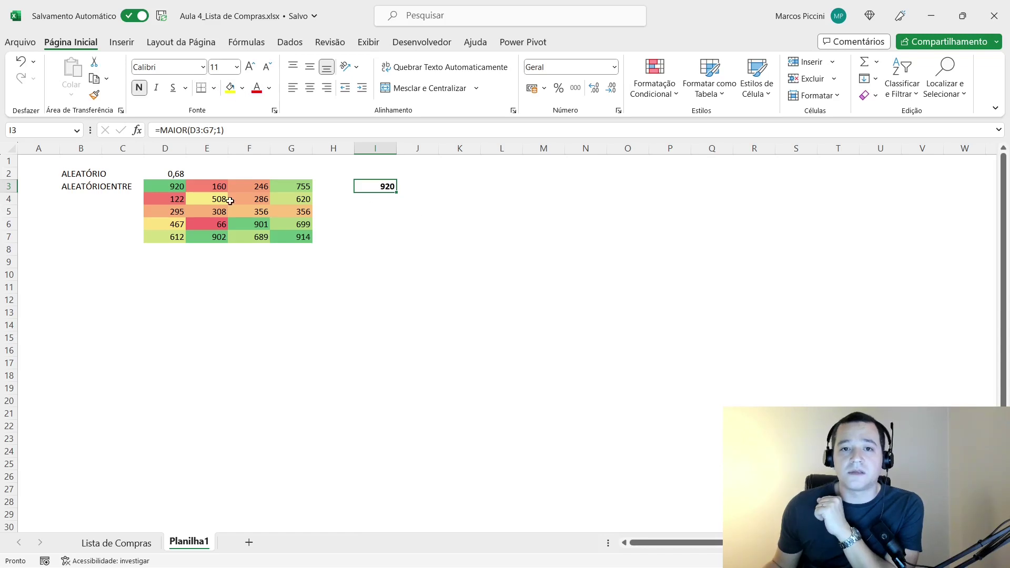
# Examine individual cells across D3:G7 to compare their numbers with the colors assigned by the color scale.
pyautogui.click(157, 183)
pyautogui.click(198, 239)
pyautogui.click(260, 222)
pyautogui.click(300, 239)
pyautogui.click(162, 185)
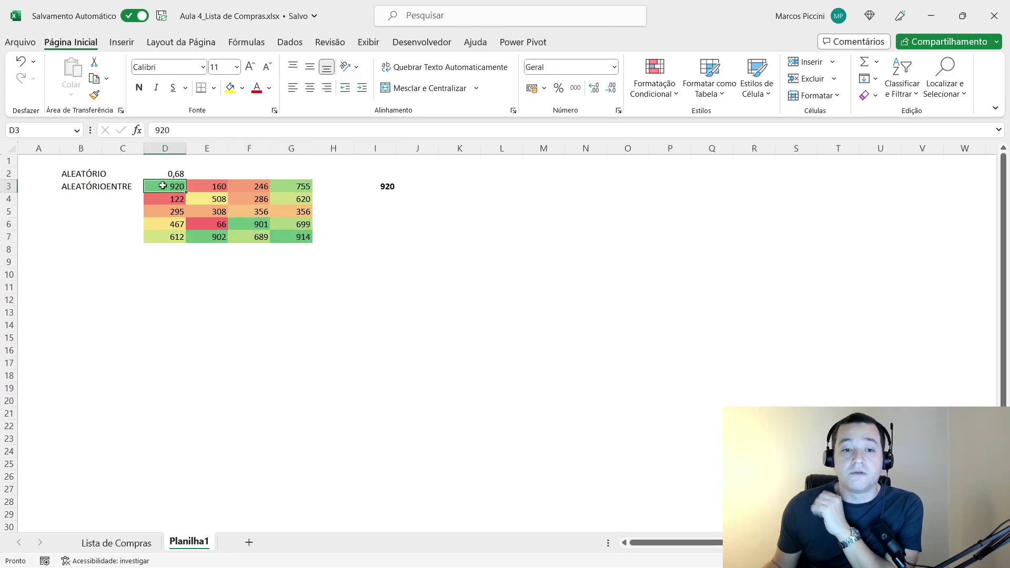
pyautogui.click(283, 186)
pyautogui.click(286, 199)
pyautogui.click(279, 213)
pyautogui.click(207, 215)
pyautogui.click(172, 190)
pyautogui.click(201, 226)
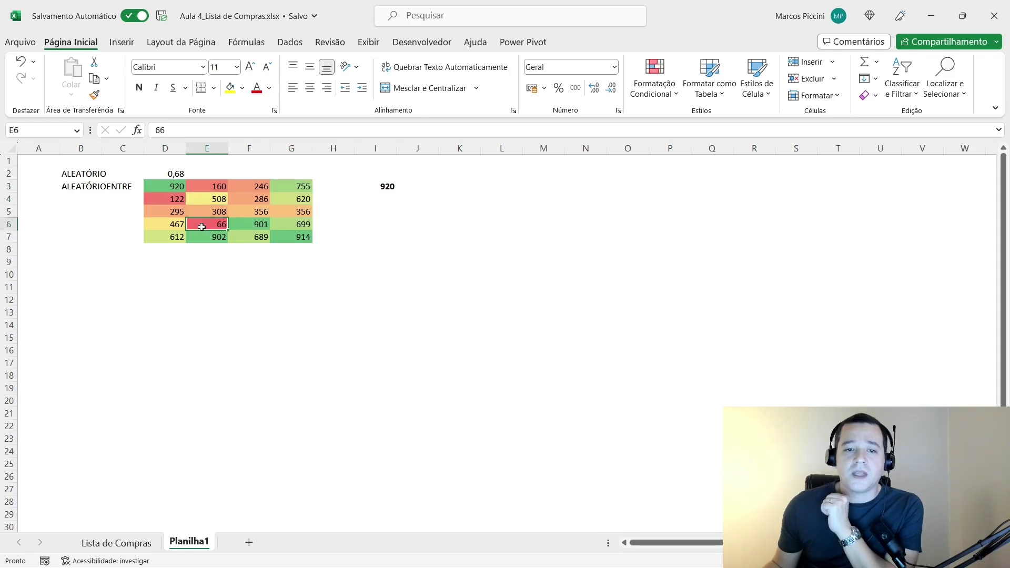
pyautogui.click(166, 187)
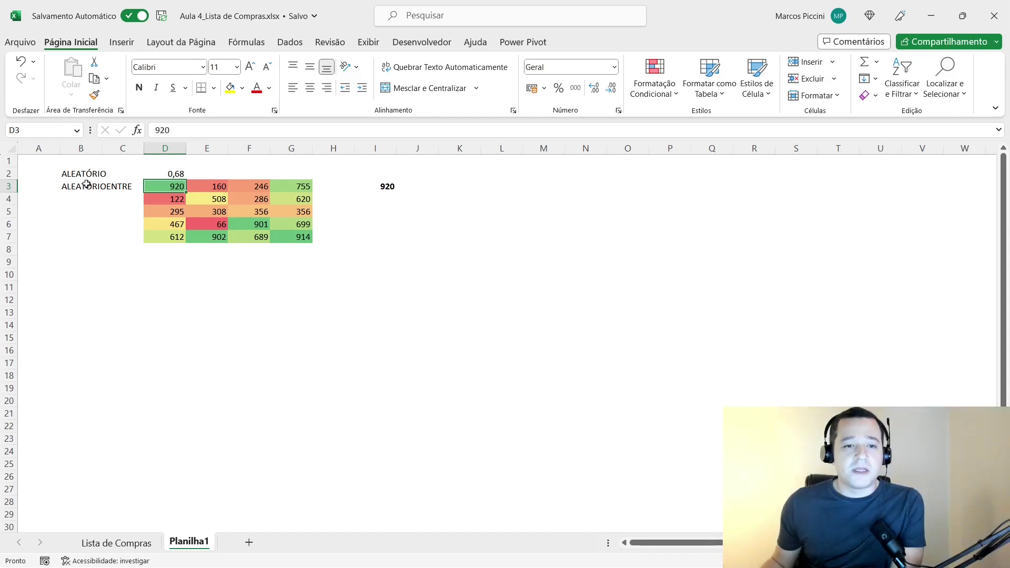
# Review the summary function rows on the Lista de Compras sheet and the random number block D3:G7 on Planilha1.
pyautogui.click(120, 543)
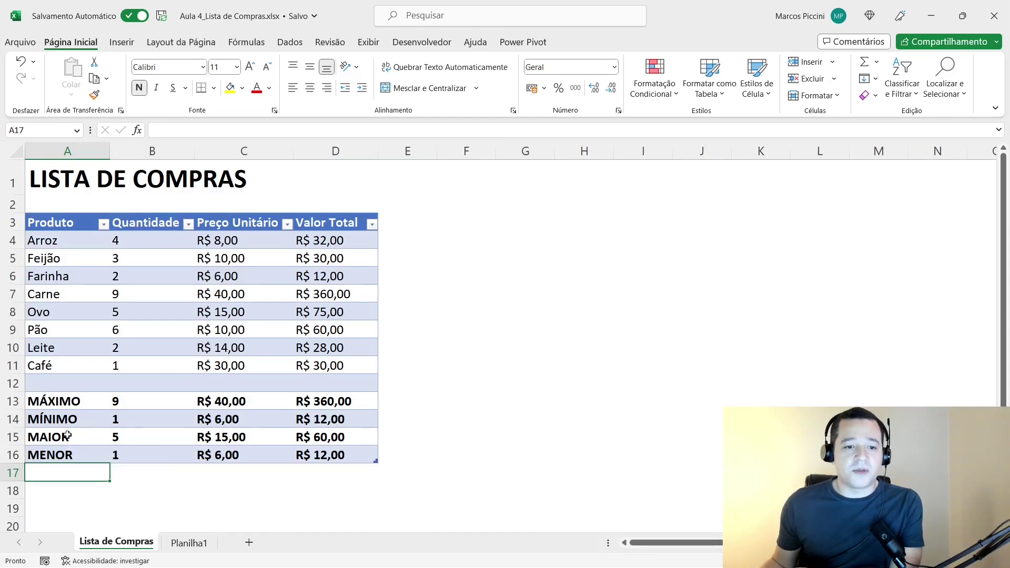
pyautogui.click(185, 542)
pyautogui.moveTo(151, 186); pyautogui.dragTo(310, 238)
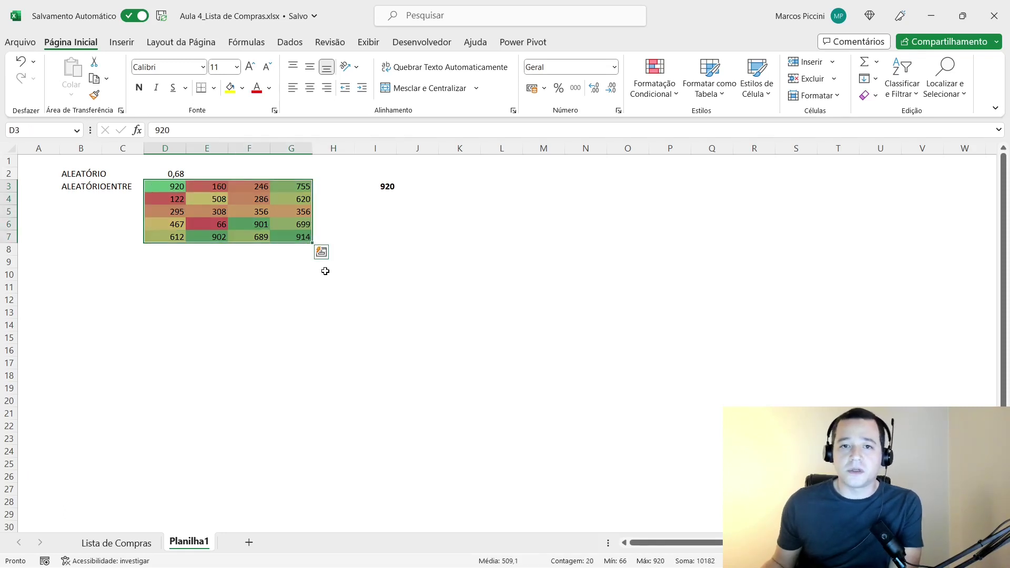
pyautogui.click(94, 189)
pyautogui.click(87, 201)
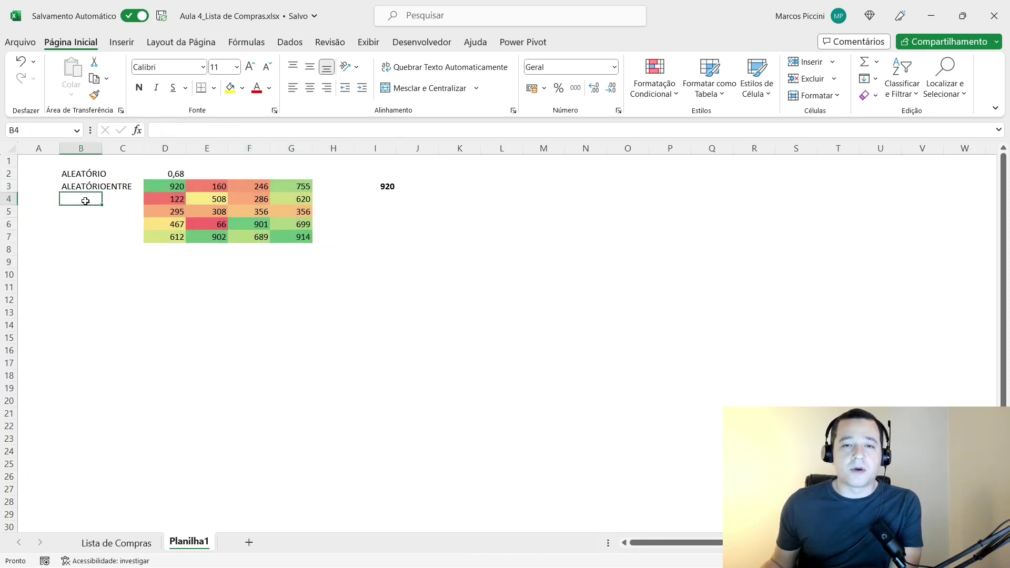